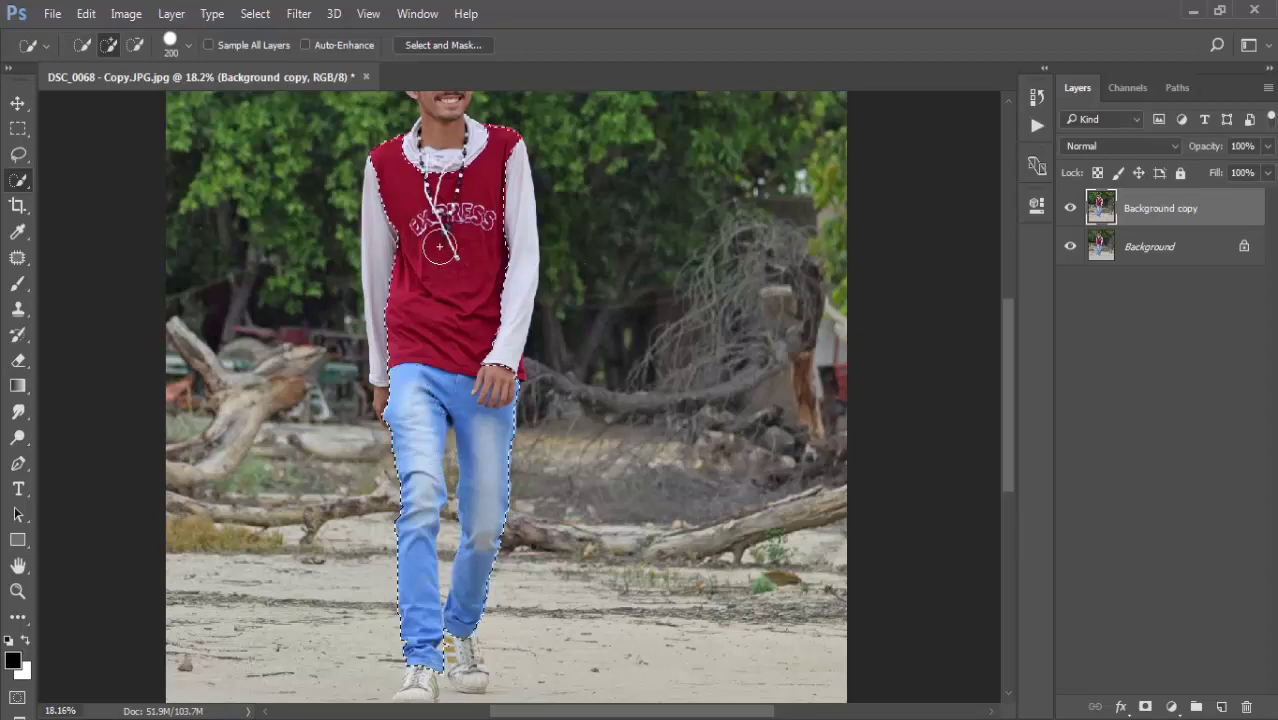
- Set the Quick Selection brush size to 89 px
{"action": "scroll", "coordinate": [394, 400], "scroll_direction": "up", "scroll_amount": 2}
{"action": "scroll", "coordinate": [394, 400], "scroll_direction": "up", "scroll_amount": 3}
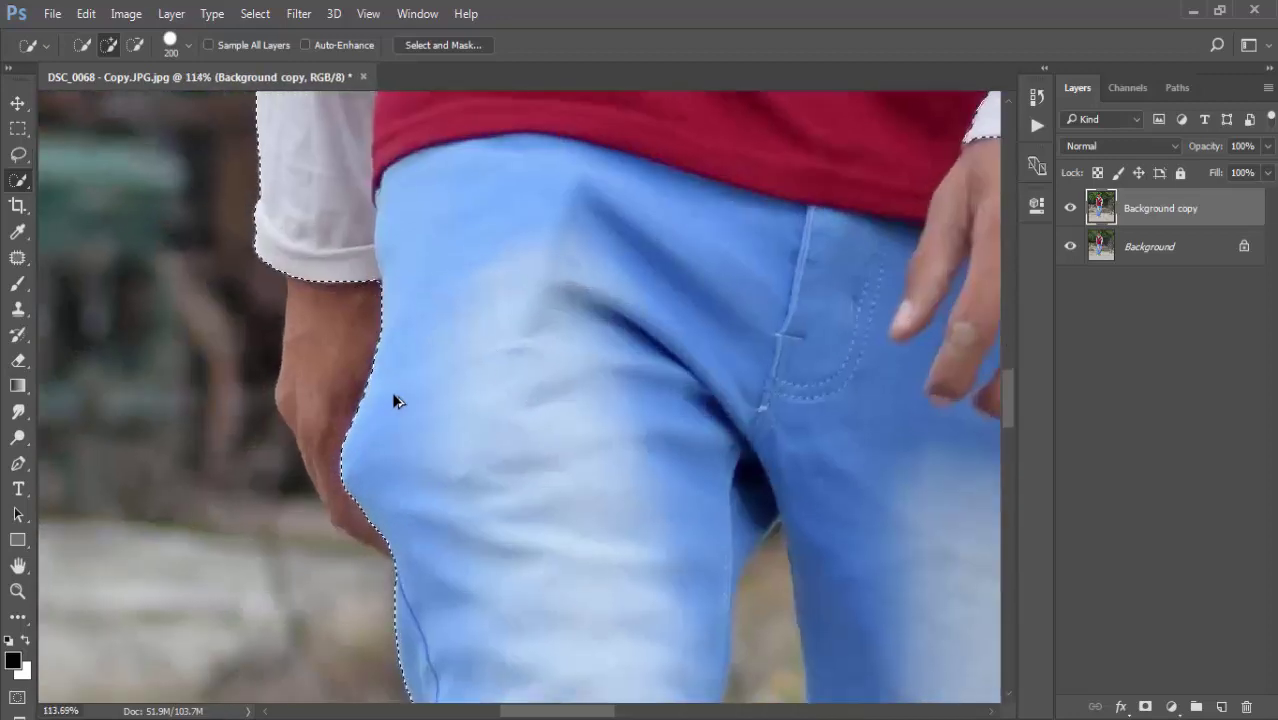
{"action": "right_click", "coordinate": [472, 298]}
{"action": "left_click", "coordinate": [170, 44]}
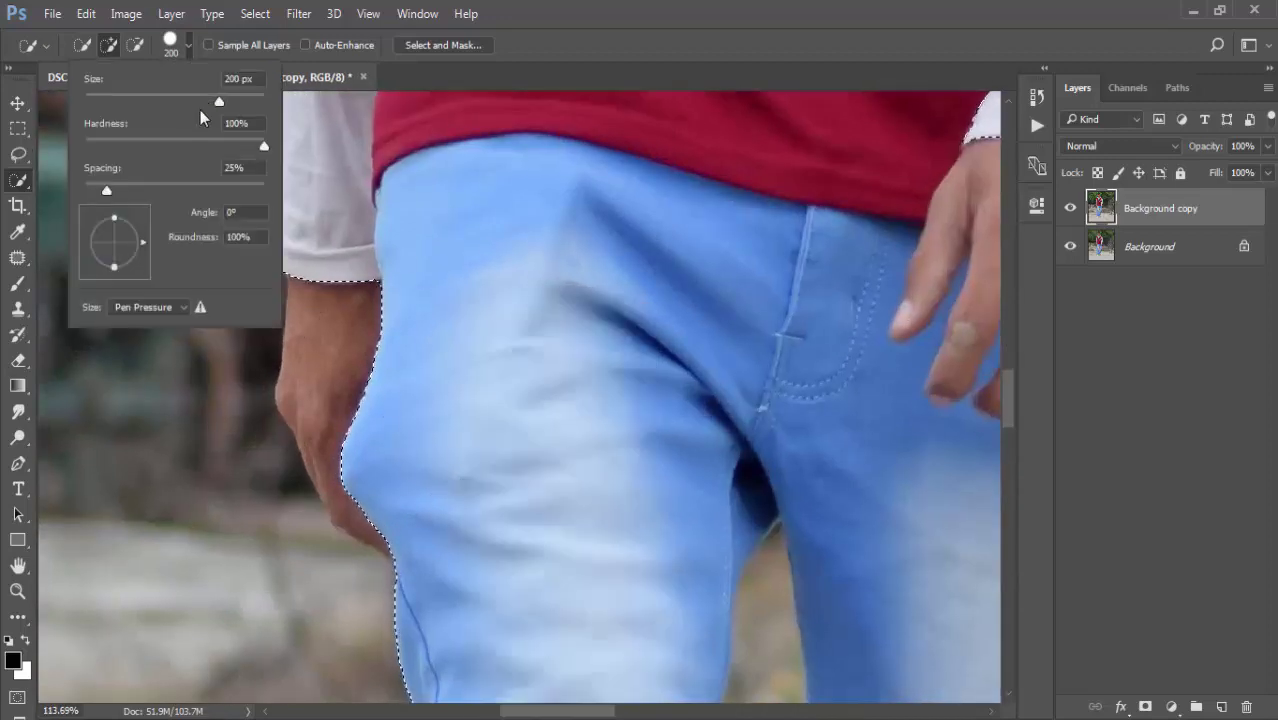
{"action": "left_click_drag", "start_coordinate": [214, 101], "coordinate": [164, 101]}
{"action": "key", "text": "Return"}
- Add the arm, white sleeve, neck and chin to the selection
{"action": "mouse_move", "coordinate": [342, 356]}
{"action": "left_mouse_down"}
{"action": "mouse_move", "coordinate": [365, 386]}
{"action": "mouse_move", "coordinate": [371, 471]}
{"action": "mouse_move", "coordinate": [378, 463]}
{"action": "left_mouse_up"}
{"action": "scroll", "coordinate": [519, 634], "scroll_direction": "up", "scroll_amount": 3}
{"action": "scroll", "coordinate": [491, 640], "scroll_direction": "up", "scroll_amount": 3}
{"action": "scroll", "coordinate": [437, 600], "scroll_direction": "up", "scroll_amount": 3}
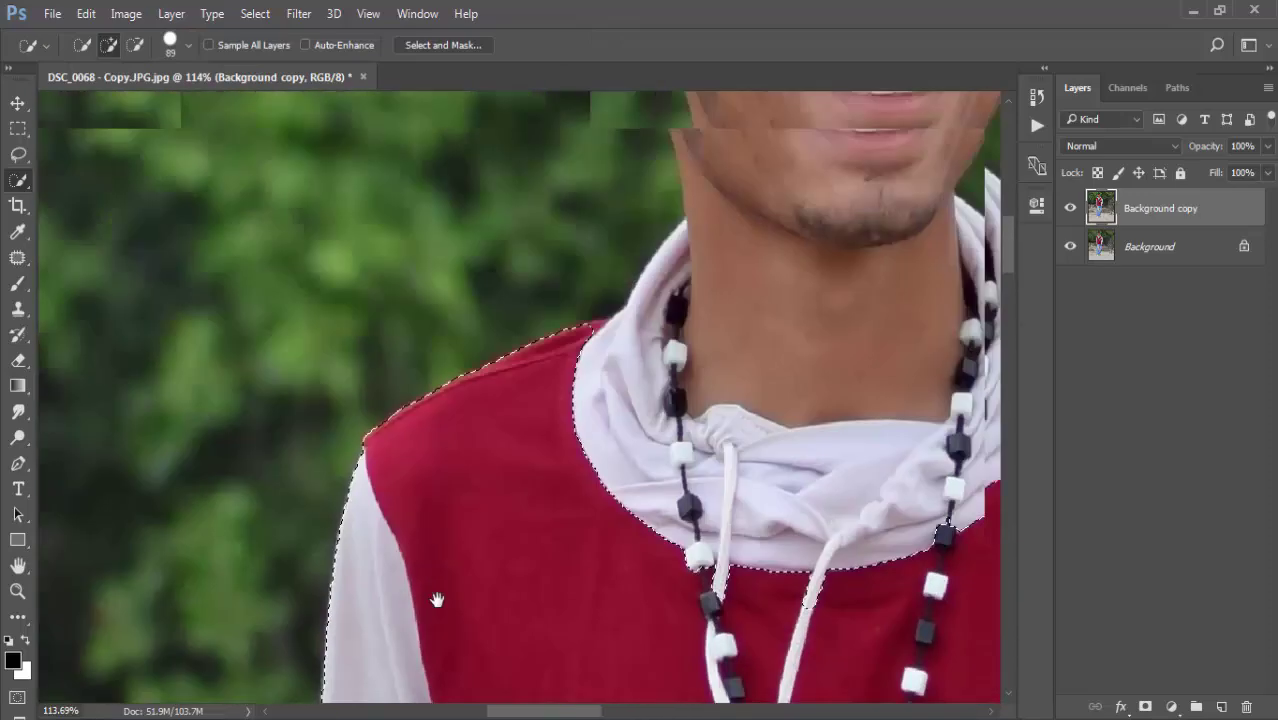
{"action": "scroll", "coordinate": [504, 546], "scroll_direction": "up", "scroll_amount": 2}
{"action": "left_click_drag", "start_coordinate": [571, 456], "coordinate": [673, 513]}
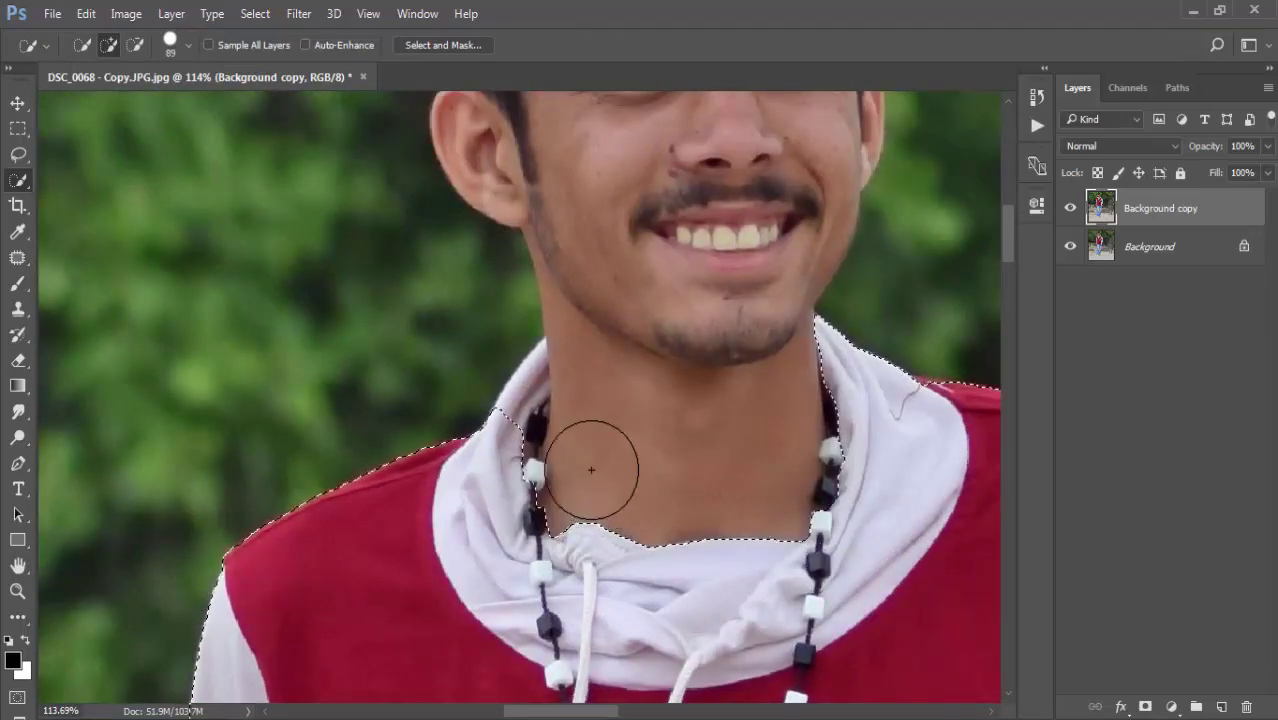
{"action": "mouse_move", "coordinate": [585, 462]}
{"action": "left_mouse_down"}
{"action": "mouse_move", "coordinate": [582, 412]}
{"action": "mouse_move", "coordinate": [682, 297]}
{"action": "mouse_move", "coordinate": [622, 428]}
{"action": "mouse_move", "coordinate": [608, 400]}
{"action": "left_mouse_up"}
- Add the face, hair and top of the cap to the selection
{"action": "scroll", "coordinate": [682, 297], "scroll_direction": "up", "scroll_amount": 3}
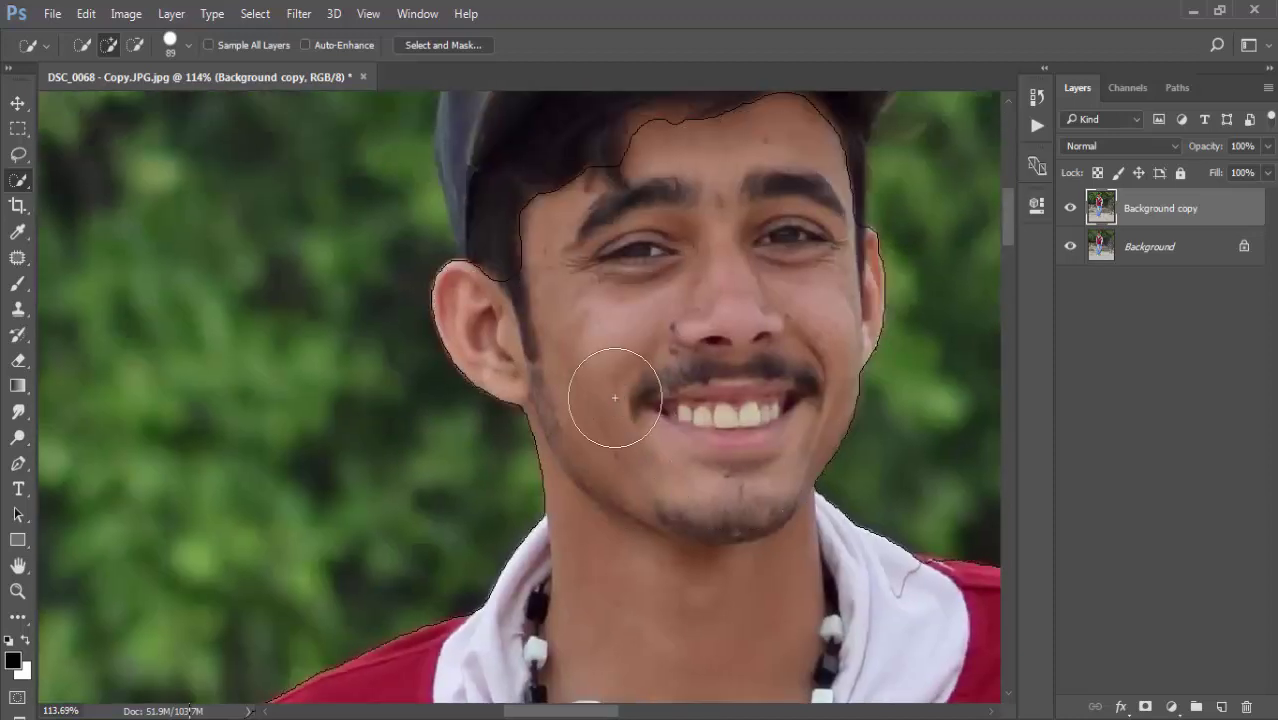
{"action": "scroll", "coordinate": [560, 410], "scroll_direction": "up", "scroll_amount": 2}
{"action": "mouse_move", "coordinate": [527, 419]}
{"action": "left_mouse_down"}
{"action": "mouse_move", "coordinate": [499, 331]}
{"action": "mouse_move", "coordinate": [522, 271]}
{"action": "mouse_move", "coordinate": [522, 320]}
{"action": "left_mouse_up"}
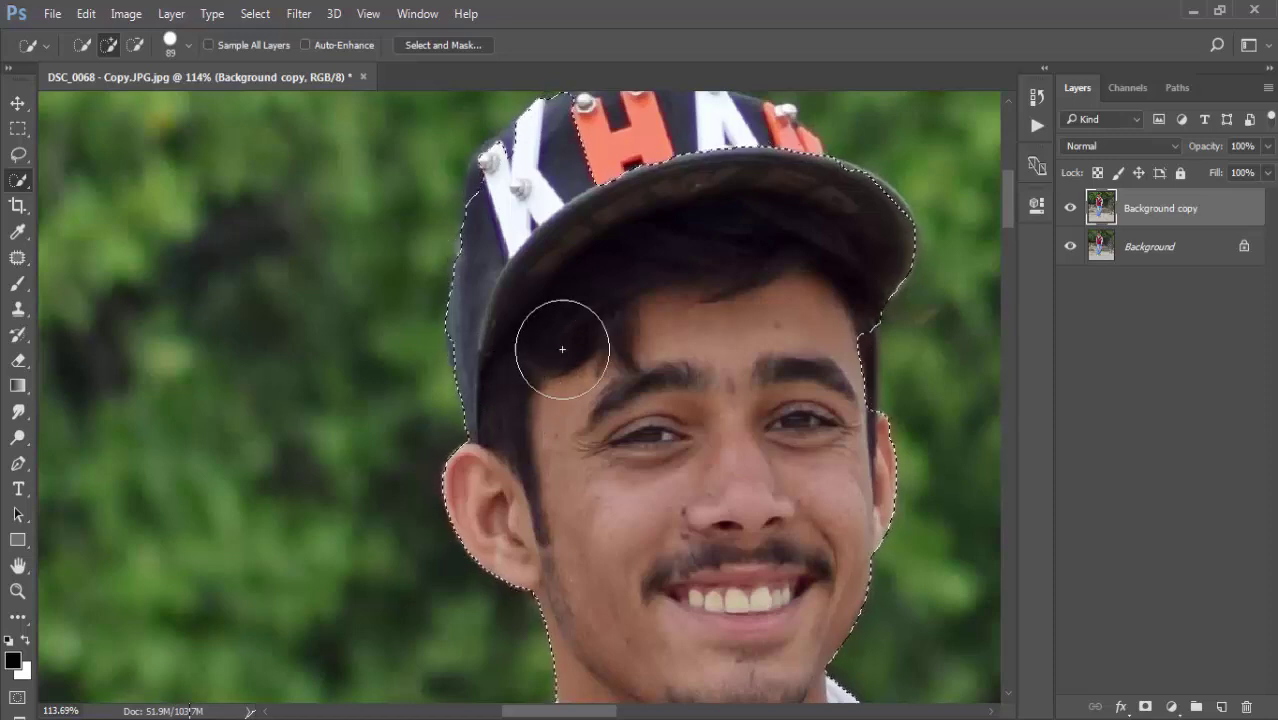
{"action": "scroll", "coordinate": [427, 399], "scroll_direction": "up", "scroll_amount": 3}
{"action": "scroll", "coordinate": [427, 399], "scroll_direction": "right", "scroll_amount": 2}
{"action": "mouse_move", "coordinate": [427, 399]}
{"action": "left_mouse_down"}
{"action": "mouse_move", "coordinate": [485, 348]}
{"action": "mouse_move", "coordinate": [556, 365]}
{"action": "mouse_move", "coordinate": [600, 343]}
{"action": "mouse_move", "coordinate": [650, 366]}
{"action": "left_mouse_up"}
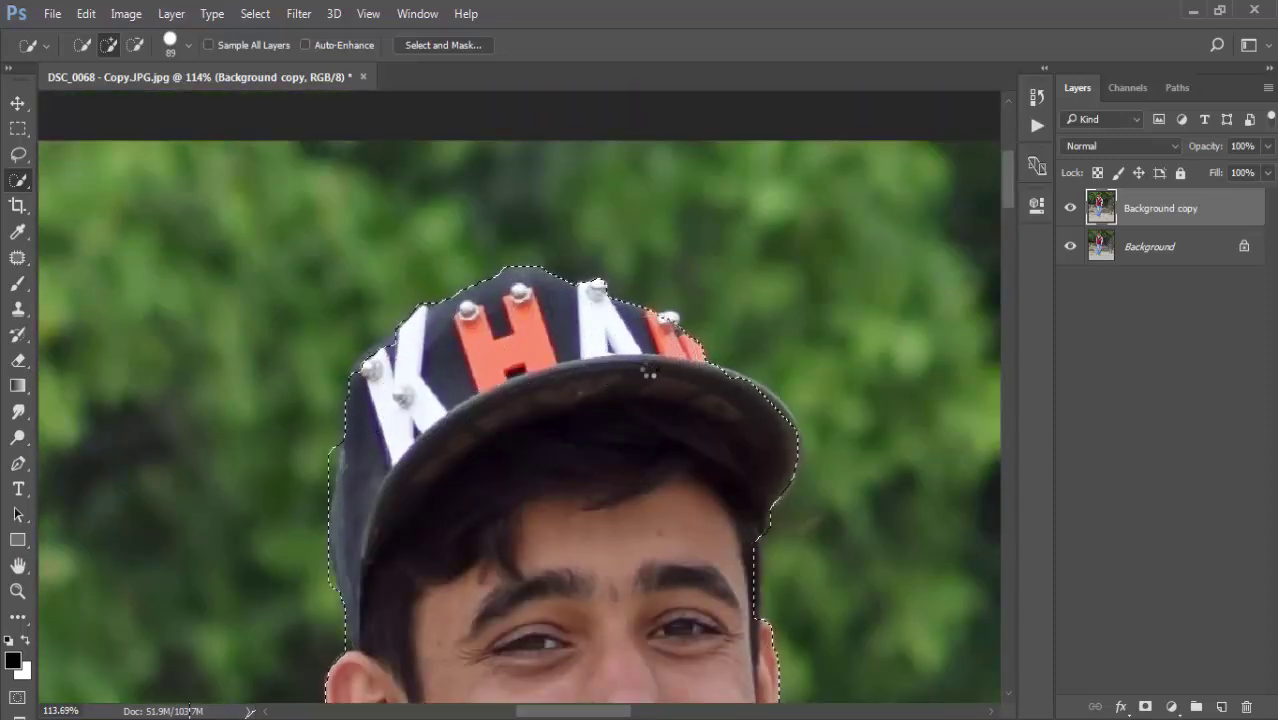
- Pan and zoom to check the selection over the face, chest and right sleeve
{"action": "mouse_move", "coordinate": [708, 450]}
{"action": "left_mouse_down"}
{"action": "mouse_move", "coordinate": [590, 400]}
{"action": "mouse_move", "coordinate": [545, 316]}
{"action": "mouse_move", "coordinate": [357, 84]}
{"action": "left_mouse_up"}
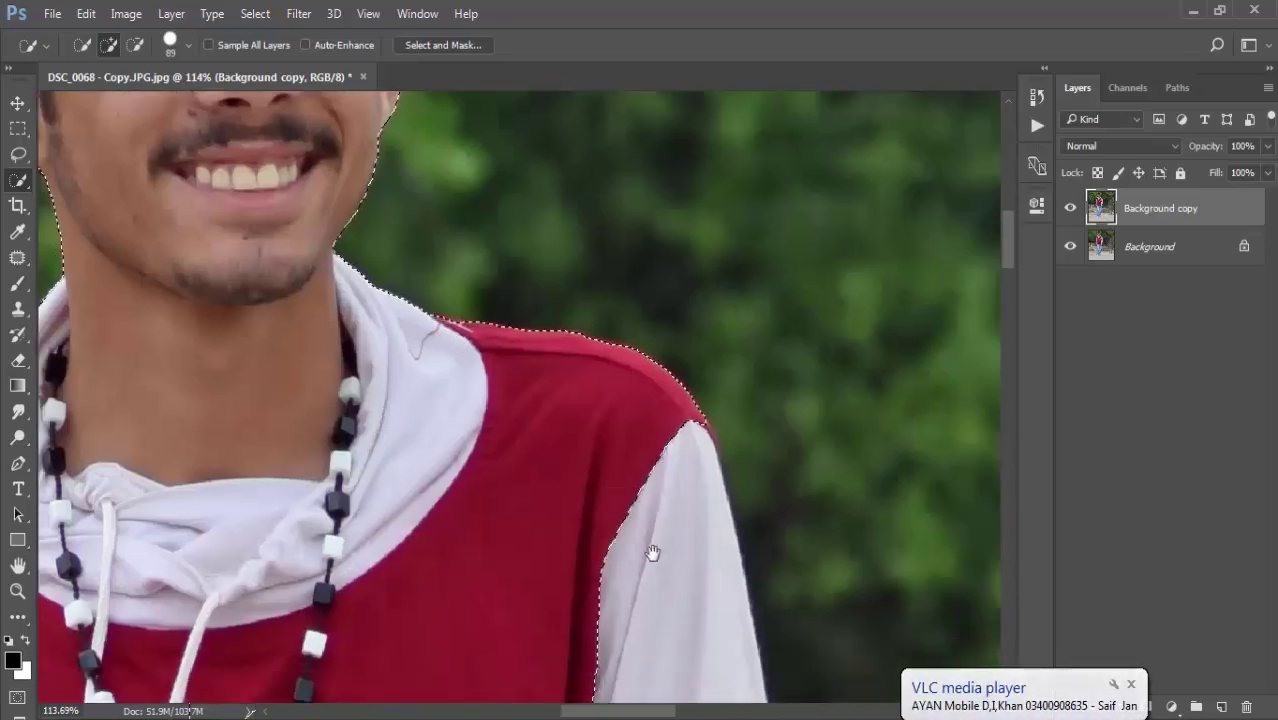
{"action": "left_click_drag", "start_coordinate": [653, 547], "coordinate": [532, 454]}
{"action": "scroll", "coordinate": [530, 540], "scroll_direction": "down", "scroll_amount": 5}
{"action": "scroll", "coordinate": [520, 450], "scroll_direction": "down", "scroll_amount": 3}
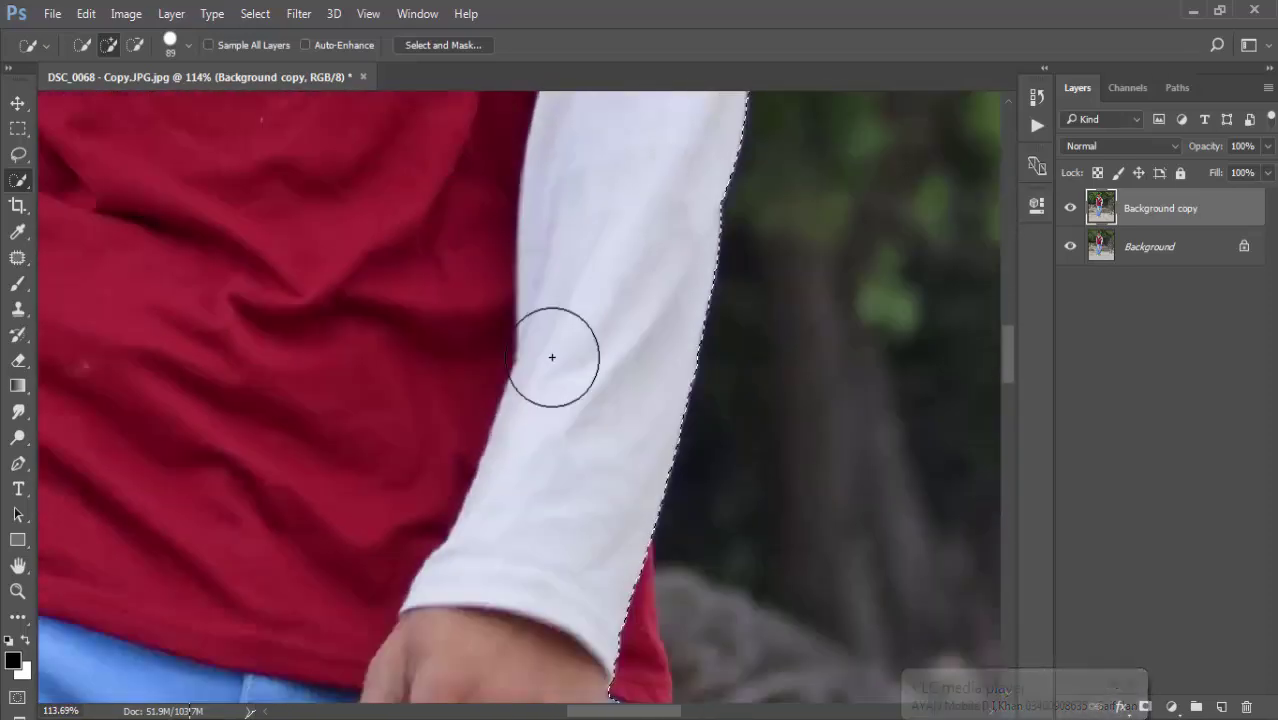
{"action": "scroll", "coordinate": [560, 420], "scroll_direction": "down", "scroll_amount": 1}
{"action": "scroll", "coordinate": [570, 475], "scroll_direction": "down", "scroll_amount": 3}
{"action": "scroll", "coordinate": [555, 420], "scroll_direction": "down", "scroll_amount": 4}
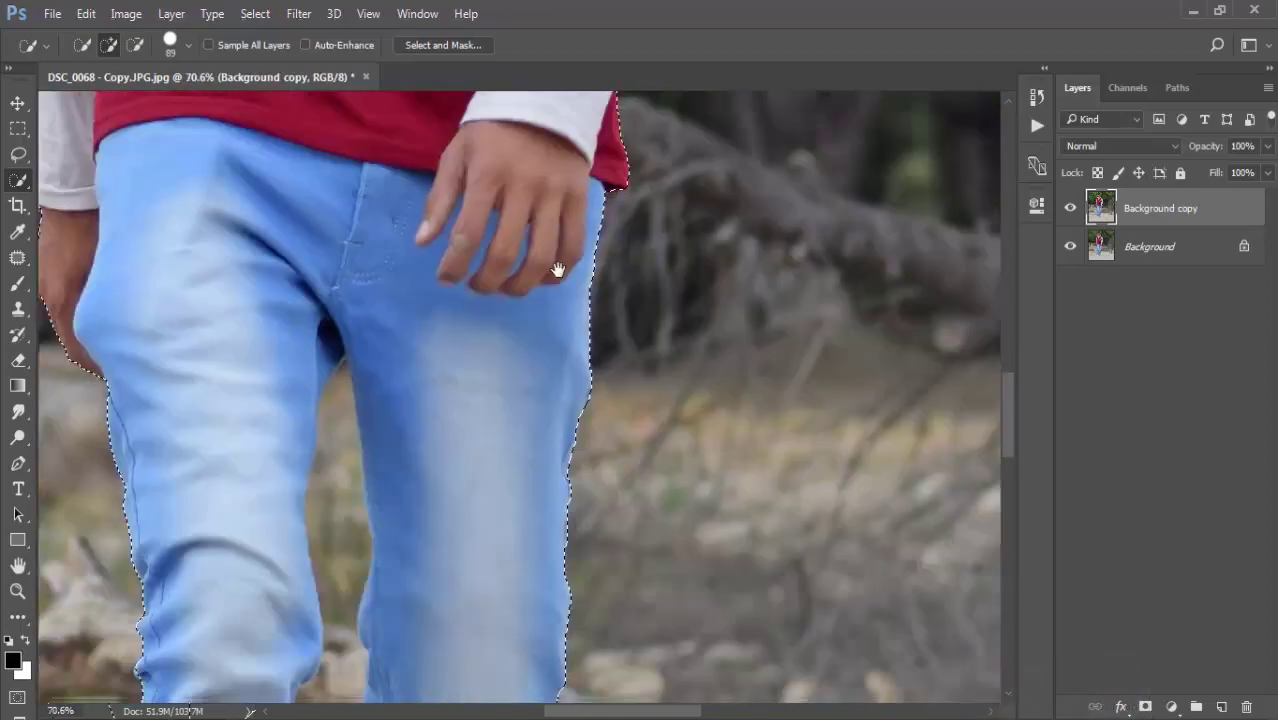
{"action": "scroll", "coordinate": [541, 363], "scroll_direction": "down", "scroll_amount": 3}
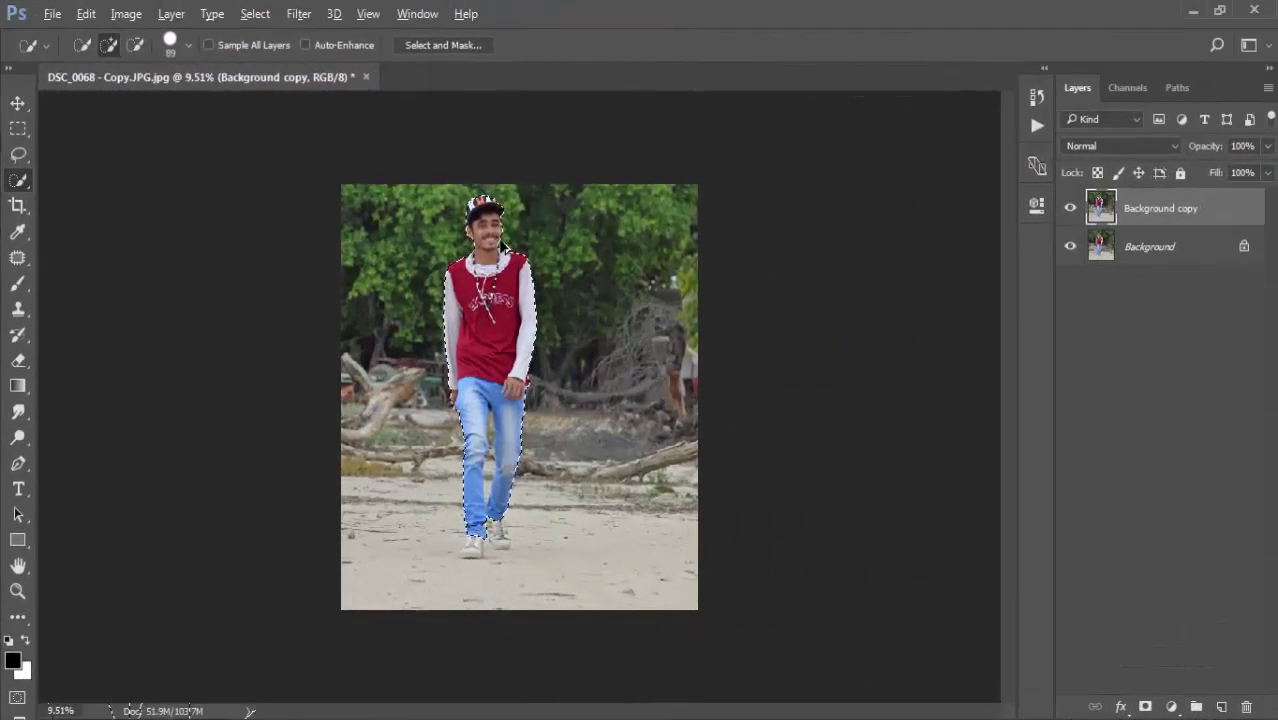
{"action": "scroll", "coordinate": [573, 305], "scroll_direction": "up", "scroll_amount": 3}
{"action": "scroll", "coordinate": [573, 305], "scroll_direction": "up", "scroll_amount": 1}
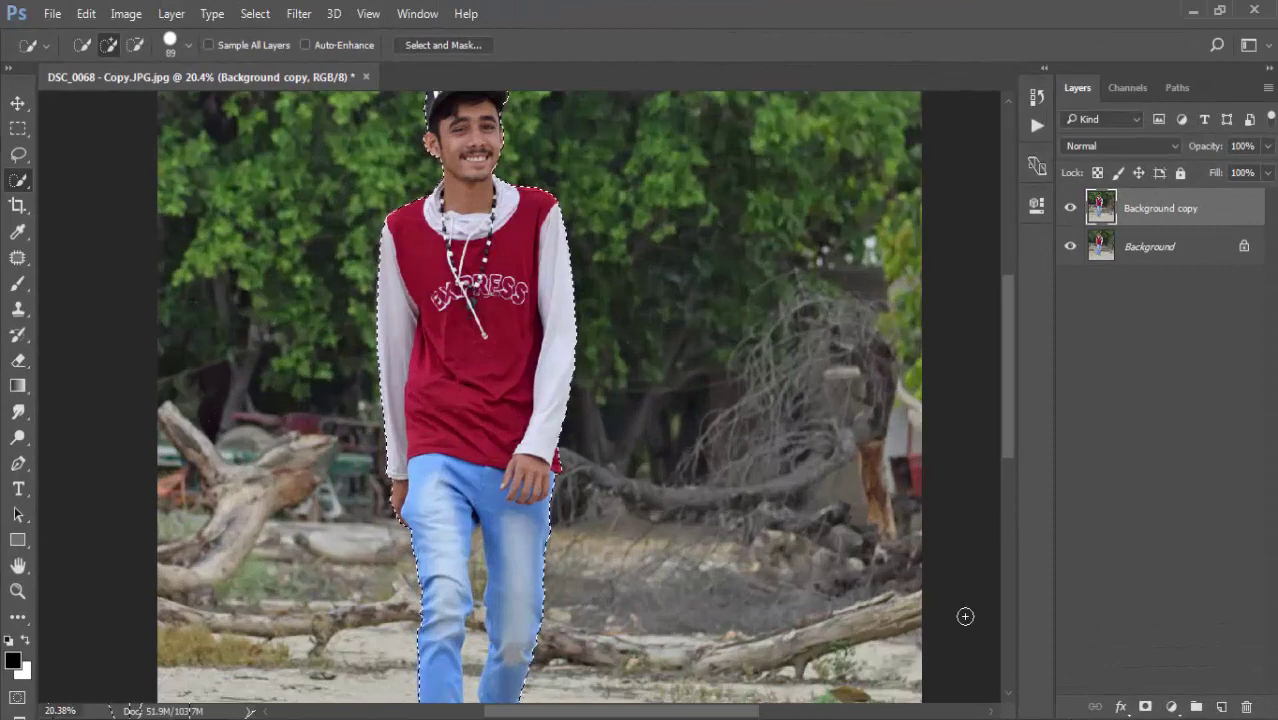
- Add a layer mask to Background copy and hide the original Background layer
{"action": "left_click", "coordinate": [1148, 707]}
{"action": "left_click", "coordinate": [1070, 246]}
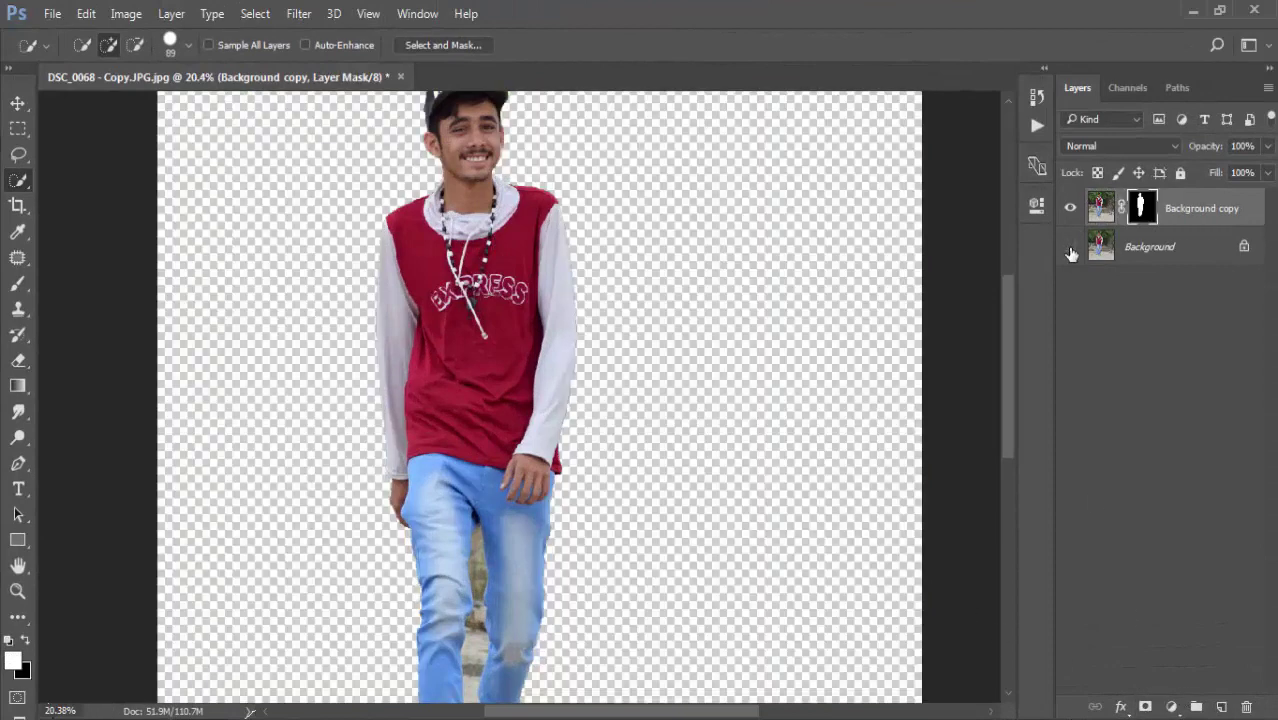
{"action": "scroll", "coordinate": [597, 234], "scroll_direction": "down", "scroll_amount": 1}
{"action": "scroll", "coordinate": [420, 140], "scroll_direction": "down", "scroll_amount": 1}
{"action": "scroll", "coordinate": [540, 200], "scroll_direction": "up", "scroll_amount": 2}
{"action": "scroll", "coordinate": [540, 210], "scroll_direction": "up", "scroll_amount": 4}
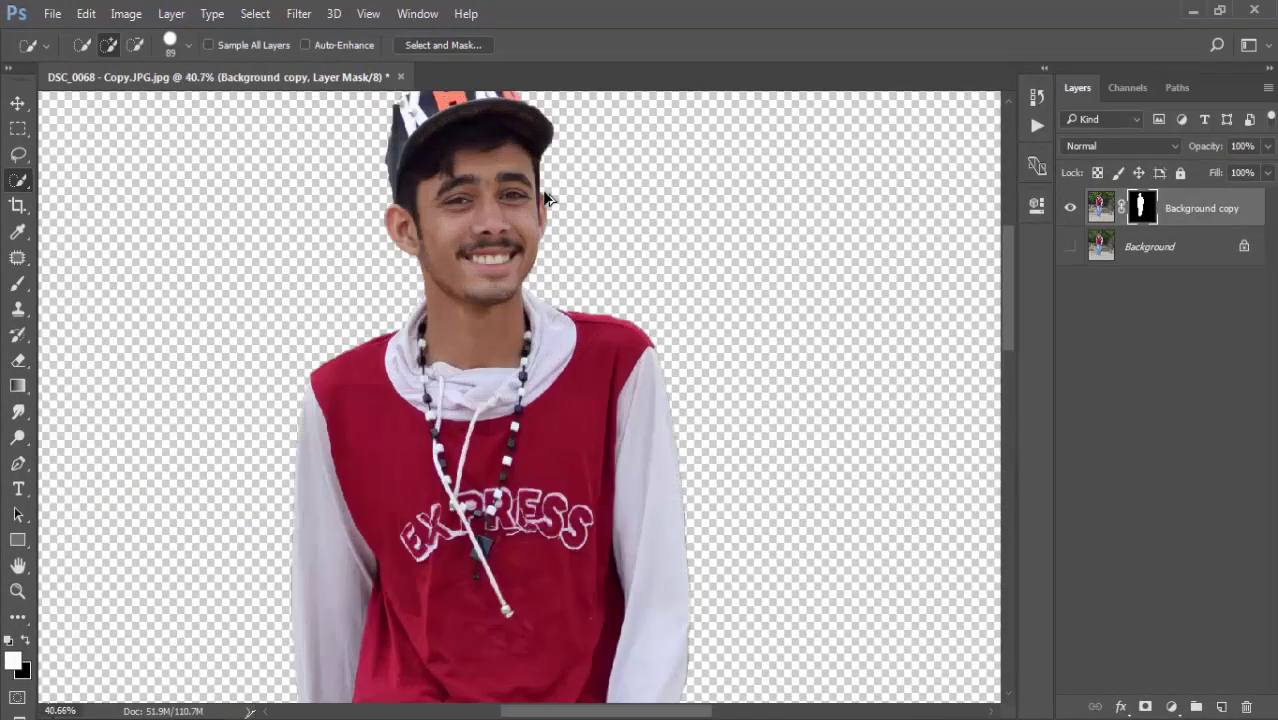
{"action": "scroll", "coordinate": [540, 217], "scroll_direction": "up", "scroll_amount": 2}
{"action": "left_click_drag", "start_coordinate": [540, 210], "coordinate": [565, 459]}
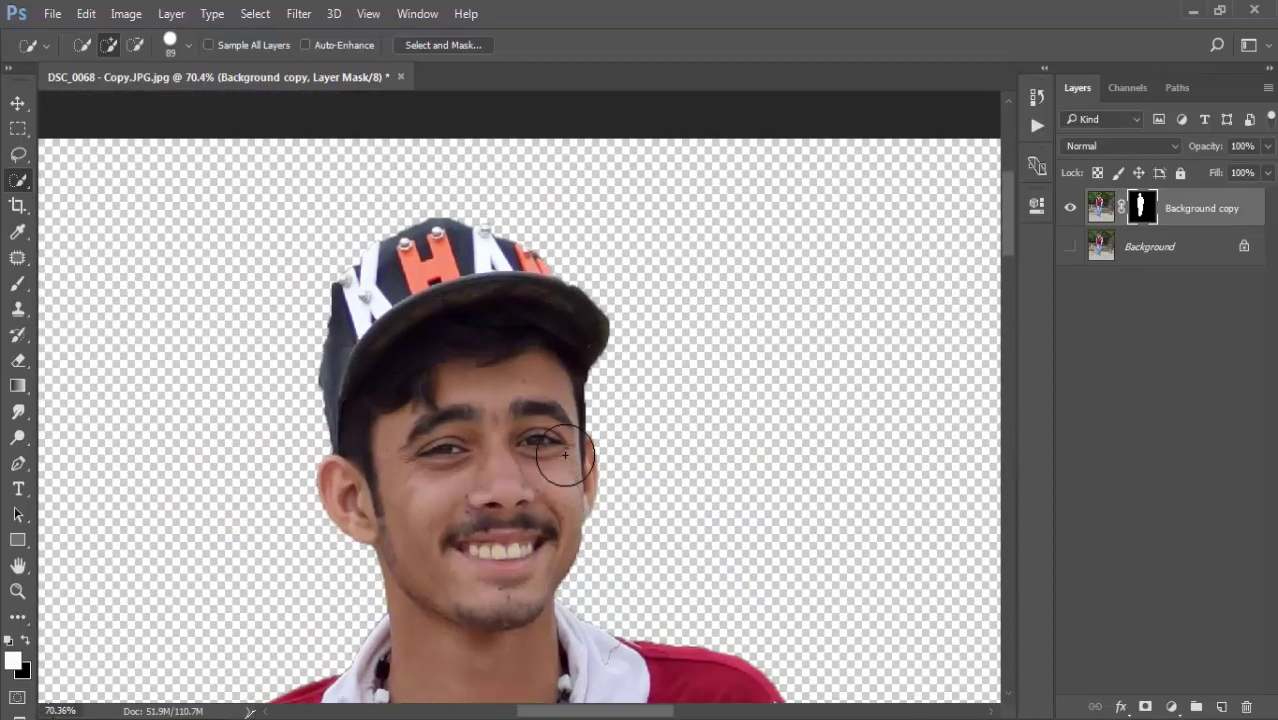
- Toggle the Background layer on and off to check the cut-out edges, leaving it hidden
{"action": "left_click", "coordinate": [1071, 246]}
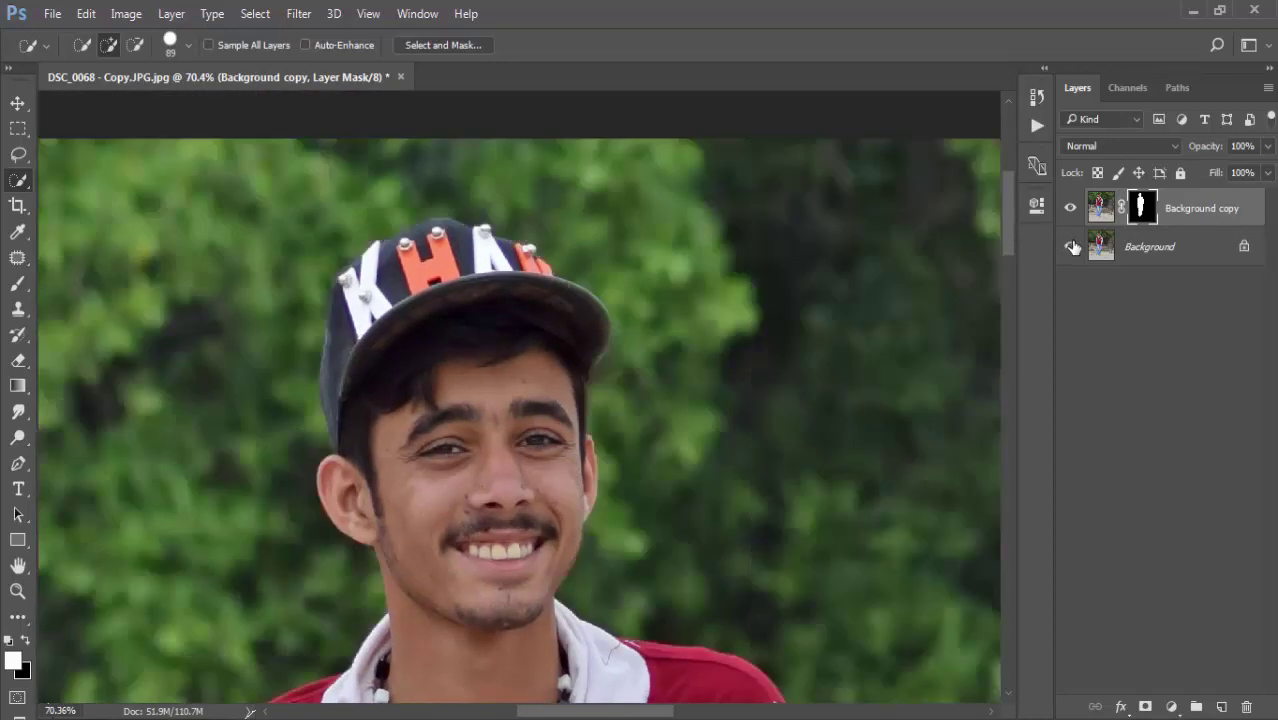
{"action": "left_click", "coordinate": [1071, 246]}
{"action": "scroll", "coordinate": [356, 391], "scroll_direction": "up", "scroll_amount": 1}
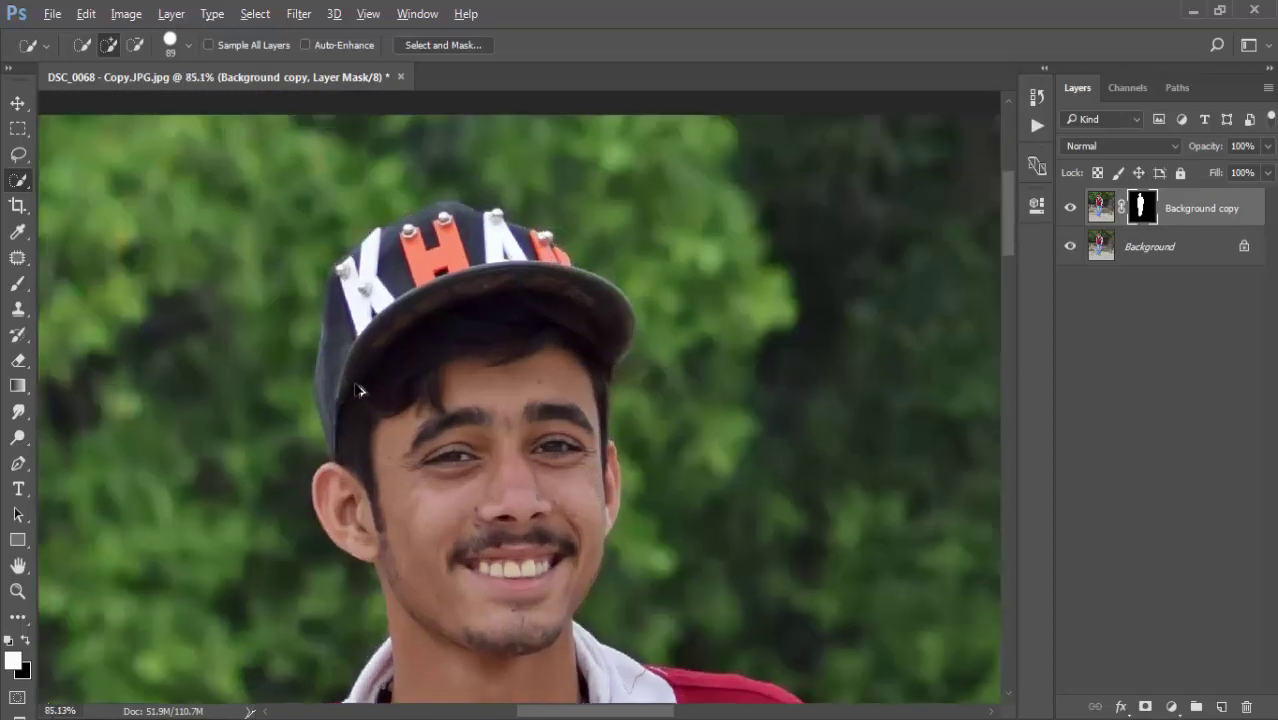
{"action": "scroll", "coordinate": [356, 391], "scroll_direction": "up", "scroll_amount": 2}
{"action": "scroll", "coordinate": [360, 380], "scroll_direction": "down", "scroll_amount": 2}
{"action": "scroll", "coordinate": [363, 376], "scroll_direction": "down", "scroll_amount": 1}
{"action": "scroll", "coordinate": [363, 376], "scroll_direction": "up", "scroll_amount": 2}
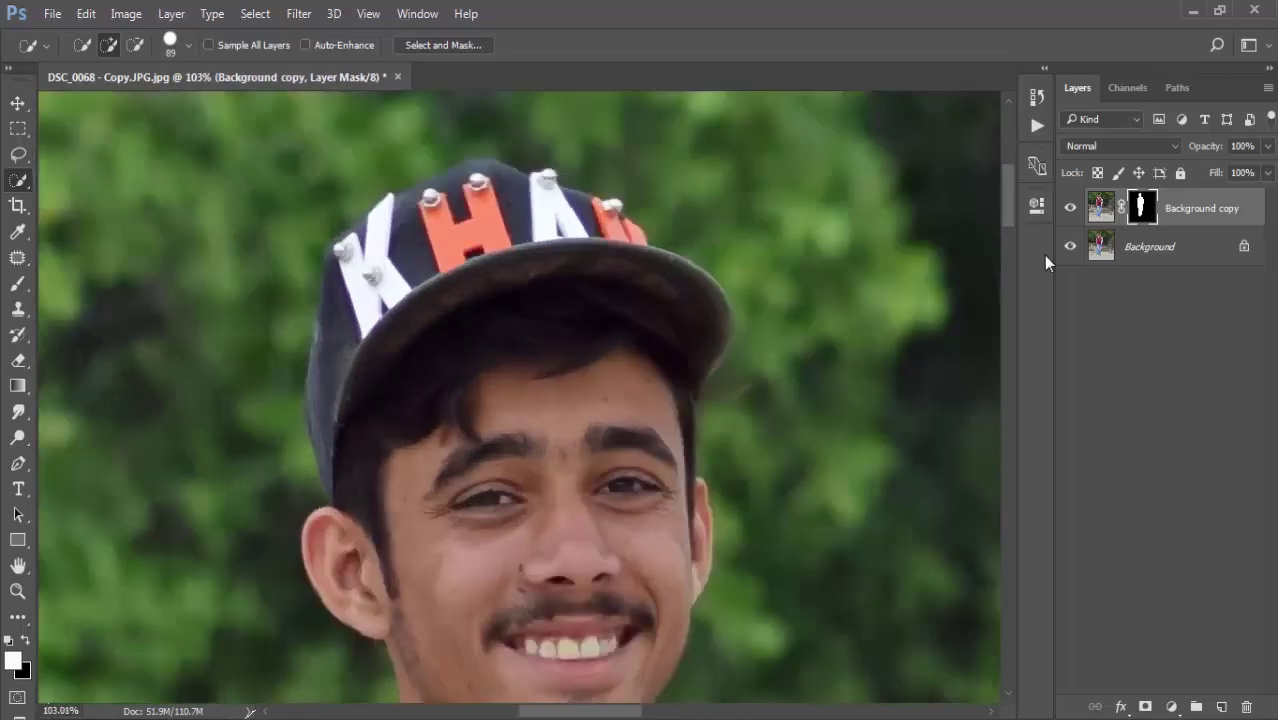
{"action": "left_click", "coordinate": [1071, 246]}
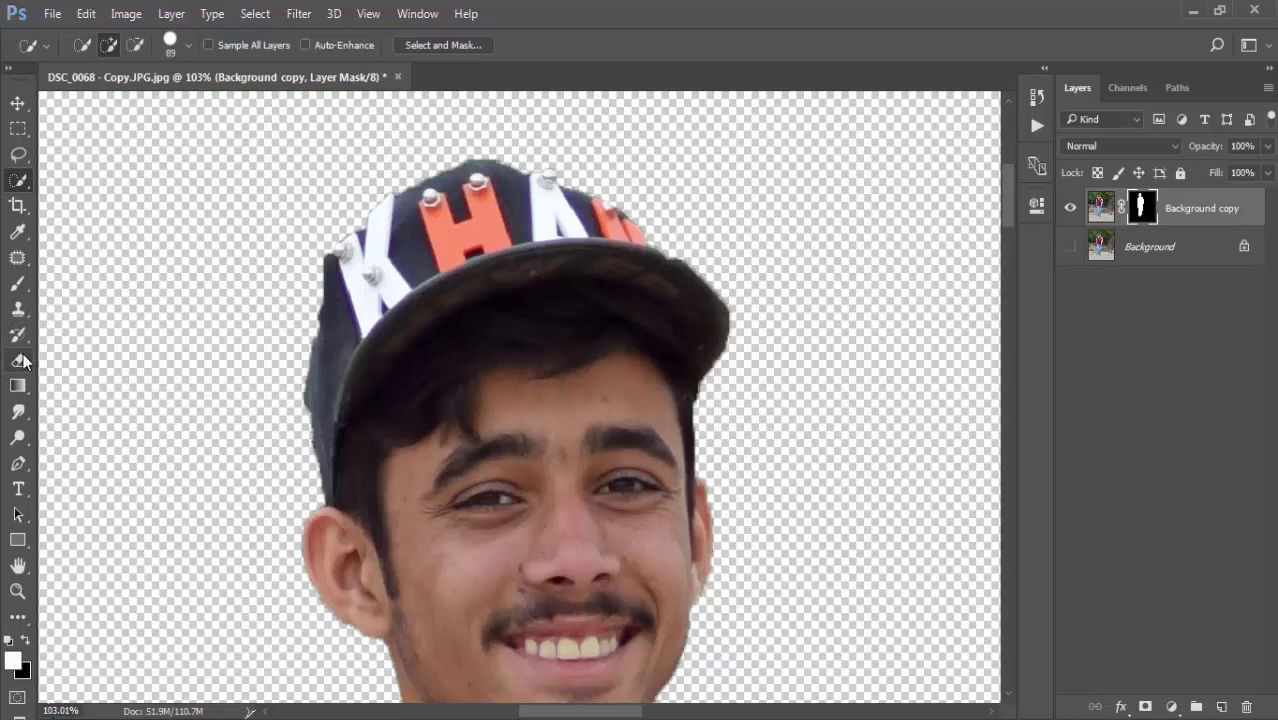
- Set up a soft Brush at 0% hardness, 28 px then 14 px, to touch up the cap's mask edge
{"action": "left_click", "coordinate": [18, 283]}
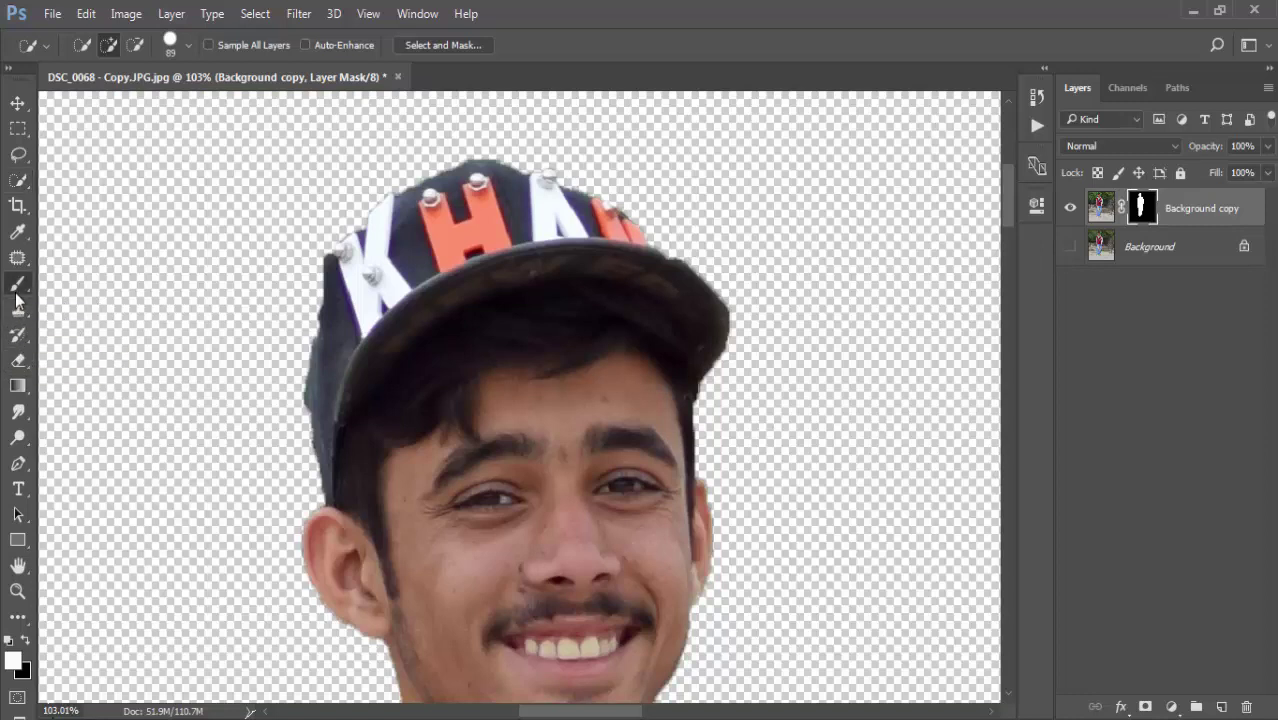
{"action": "right_click", "coordinate": [382, 369]}
{"action": "left_click_drag", "start_coordinate": [508, 416], "coordinate": [498, 416]}
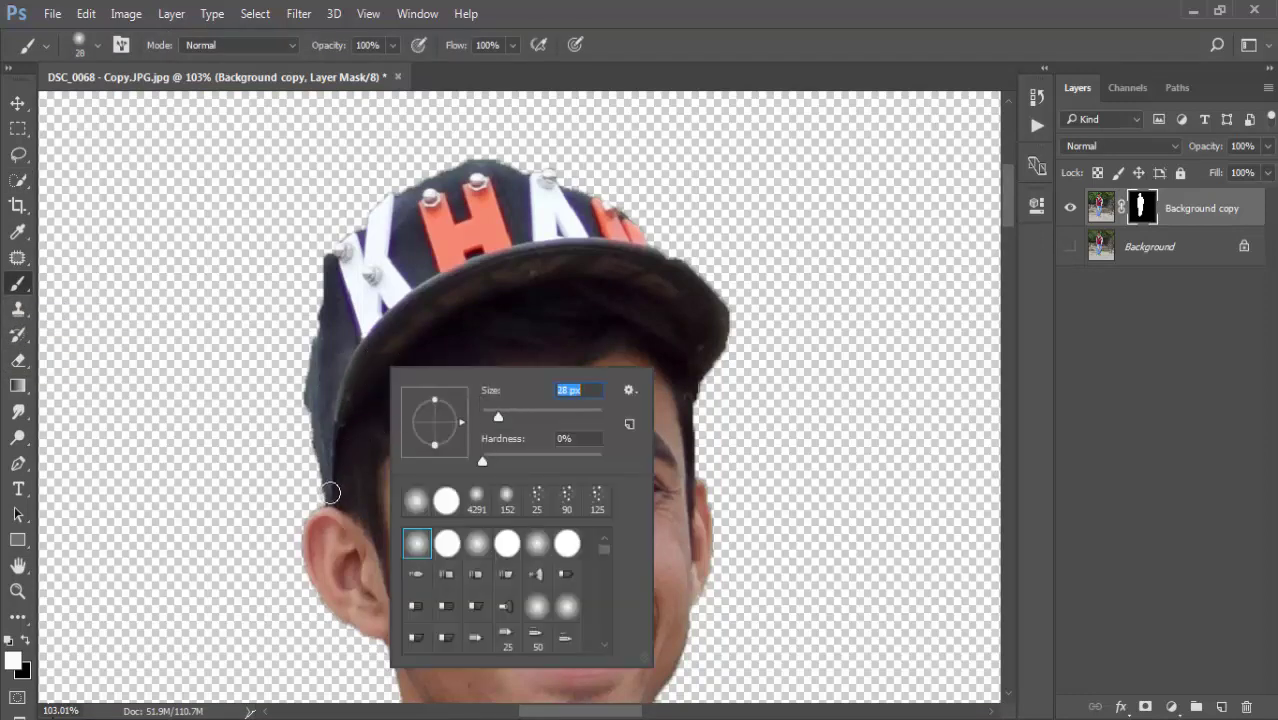
{"action": "left_click", "coordinate": [330, 493]}
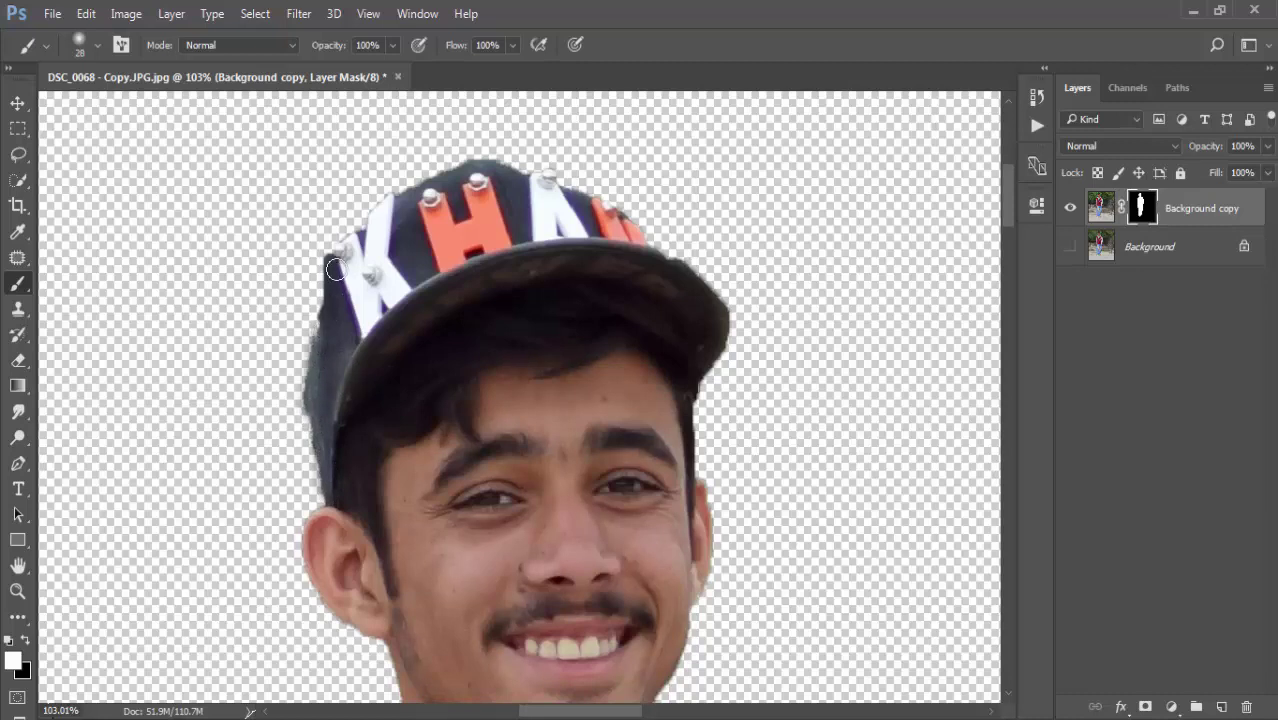
{"action": "right_click", "coordinate": [333, 391]}
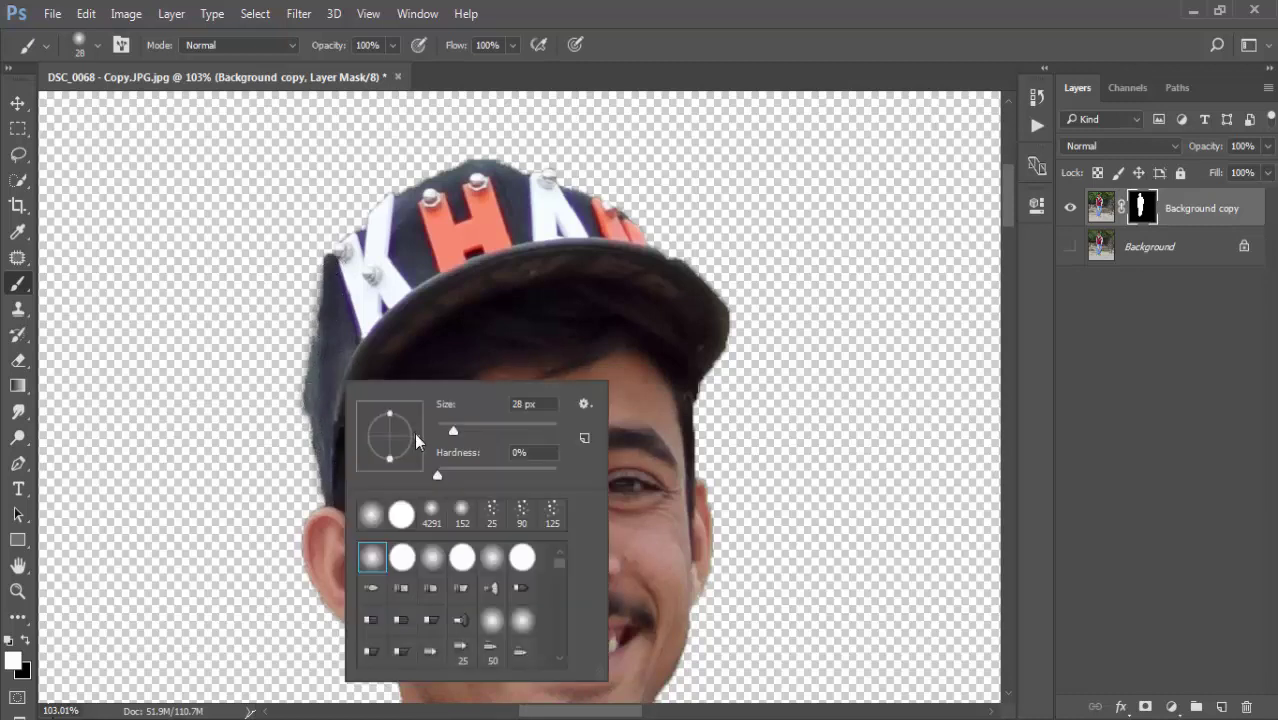
{"action": "left_click", "coordinate": [445, 428]}
{"action": "key", "text": "Return"}
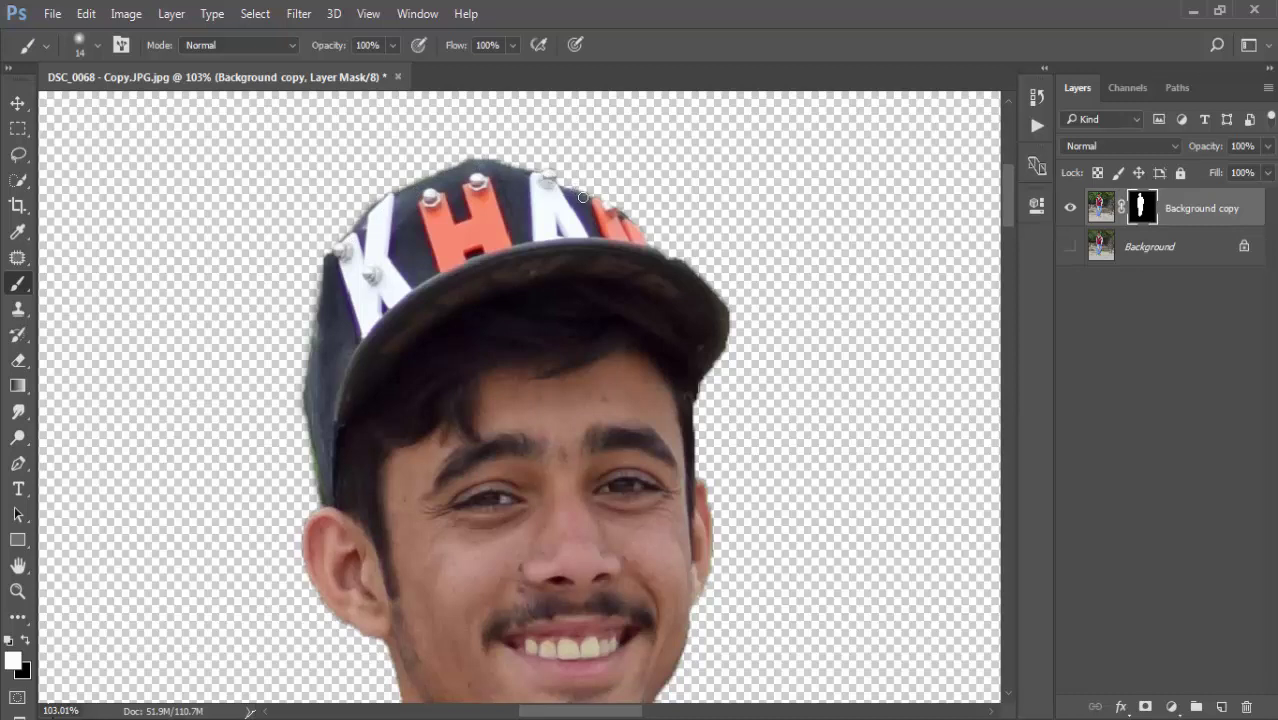
{"action": "scroll", "coordinate": [570, 256], "scroll_direction": "down", "scroll_amount": 2}
{"action": "scroll", "coordinate": [640, 380], "scroll_direction": "down", "scroll_amount": 1}
- Bring the lower legs into view and target the layer image with Quick Selection
{"action": "scroll", "coordinate": [640, 490], "scroll_direction": "down", "scroll_amount": 2}
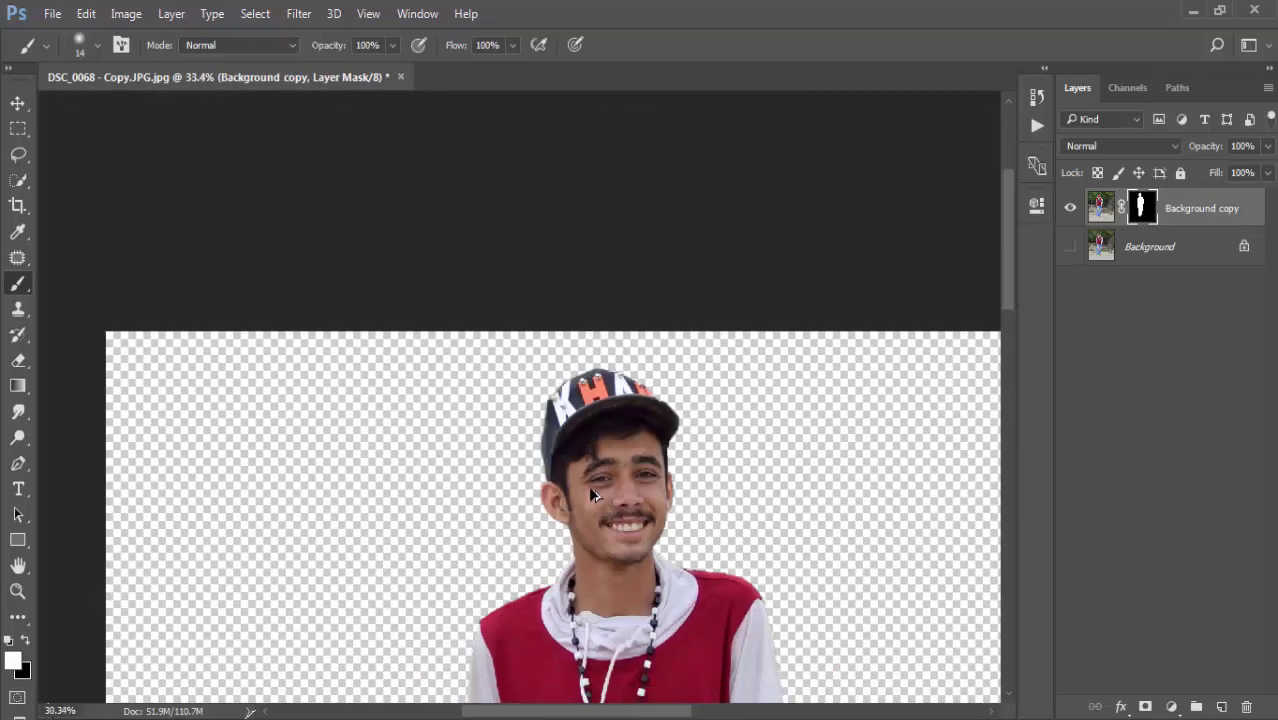
{"action": "scroll", "coordinate": [591, 485], "scroll_direction": "down", "scroll_amount": 2}
{"action": "scroll", "coordinate": [588, 485], "scroll_direction": "up", "scroll_amount": 1}
{"action": "scroll", "coordinate": [543, 414], "scroll_direction": "up", "scroll_amount": 1}
{"action": "scroll", "coordinate": [540, 415], "scroll_direction": "up", "scroll_amount": 1}
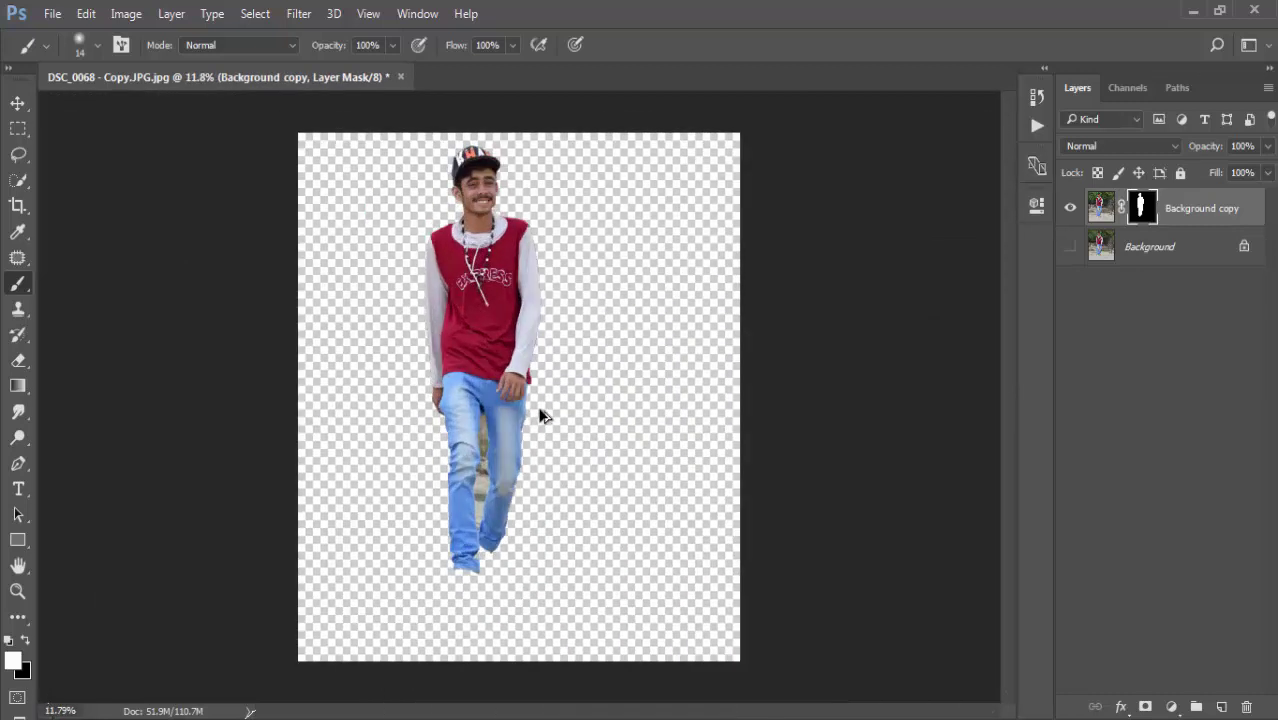
{"action": "scroll", "coordinate": [510, 420], "scroll_direction": "up", "scroll_amount": 2}
{"action": "scroll", "coordinate": [488, 485], "scroll_direction": "up", "scroll_amount": 3}
{"action": "scroll", "coordinate": [470, 506], "scroll_direction": "up", "scroll_amount": 1}
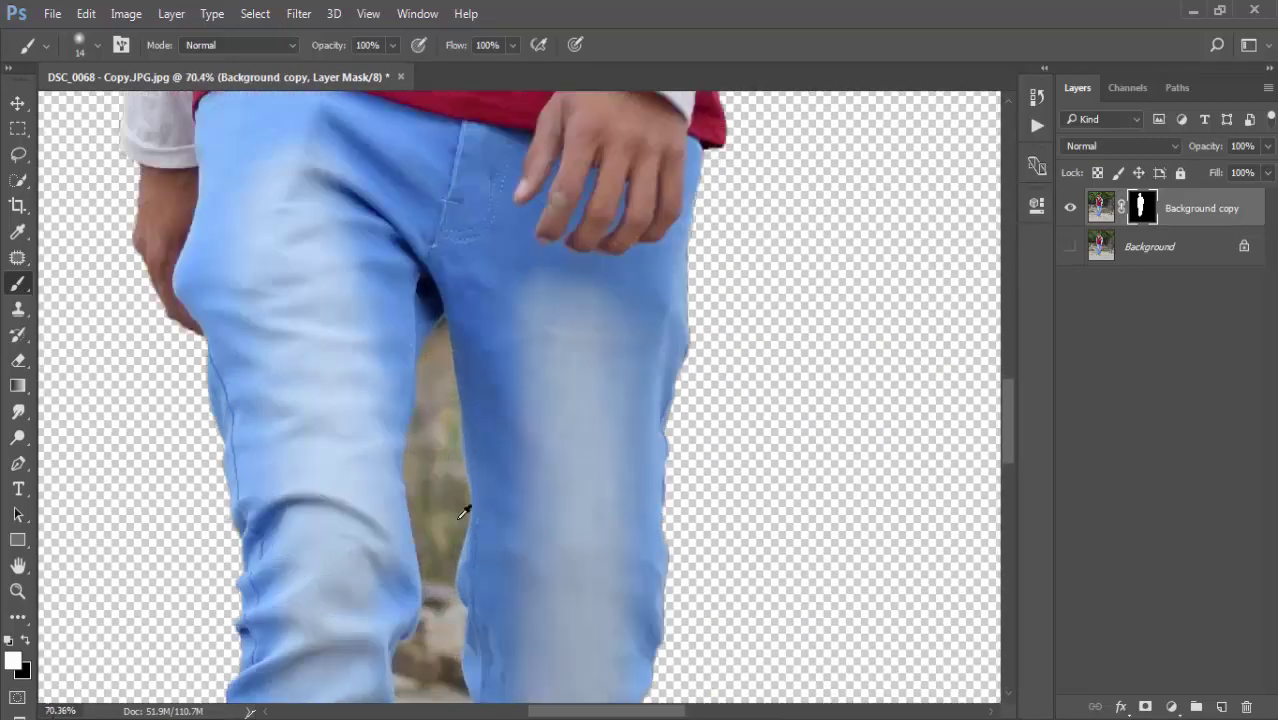
{"action": "left_click_drag", "start_coordinate": [490, 427], "coordinate": [492, 325]}
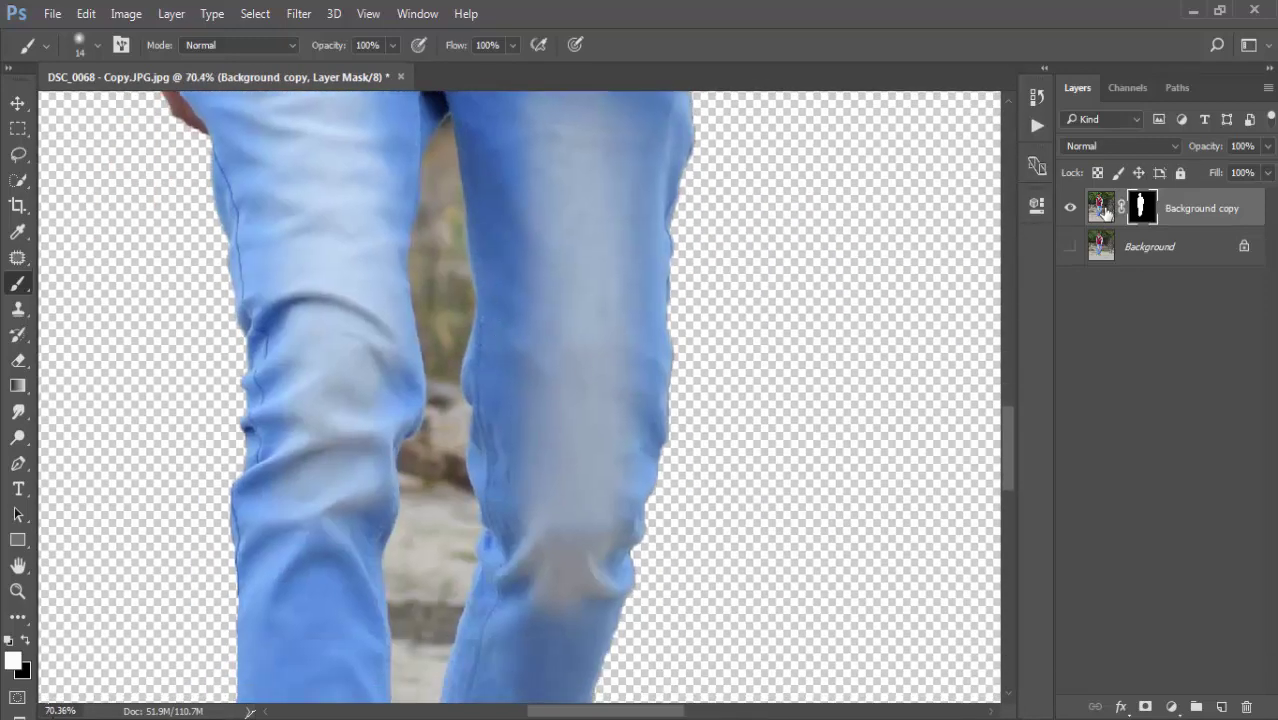
{"action": "left_click", "coordinate": [1104, 208]}
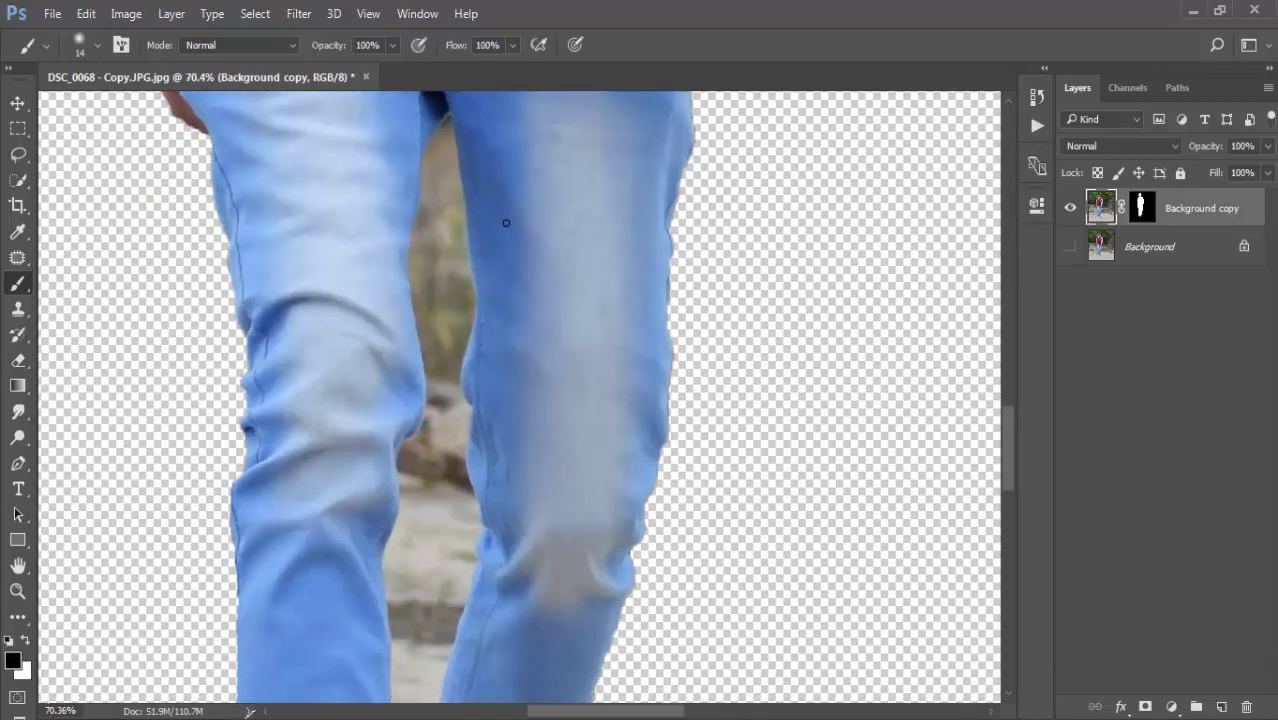
{"action": "left_click", "coordinate": [18, 184]}
- Select the background gap between the legs down toward the ankles
{"action": "scroll", "coordinate": [430, 300], "scroll_direction": "up", "scroll_amount": 2}
{"action": "scroll", "coordinate": [436, 307], "scroll_direction": "up", "scroll_amount": 1}
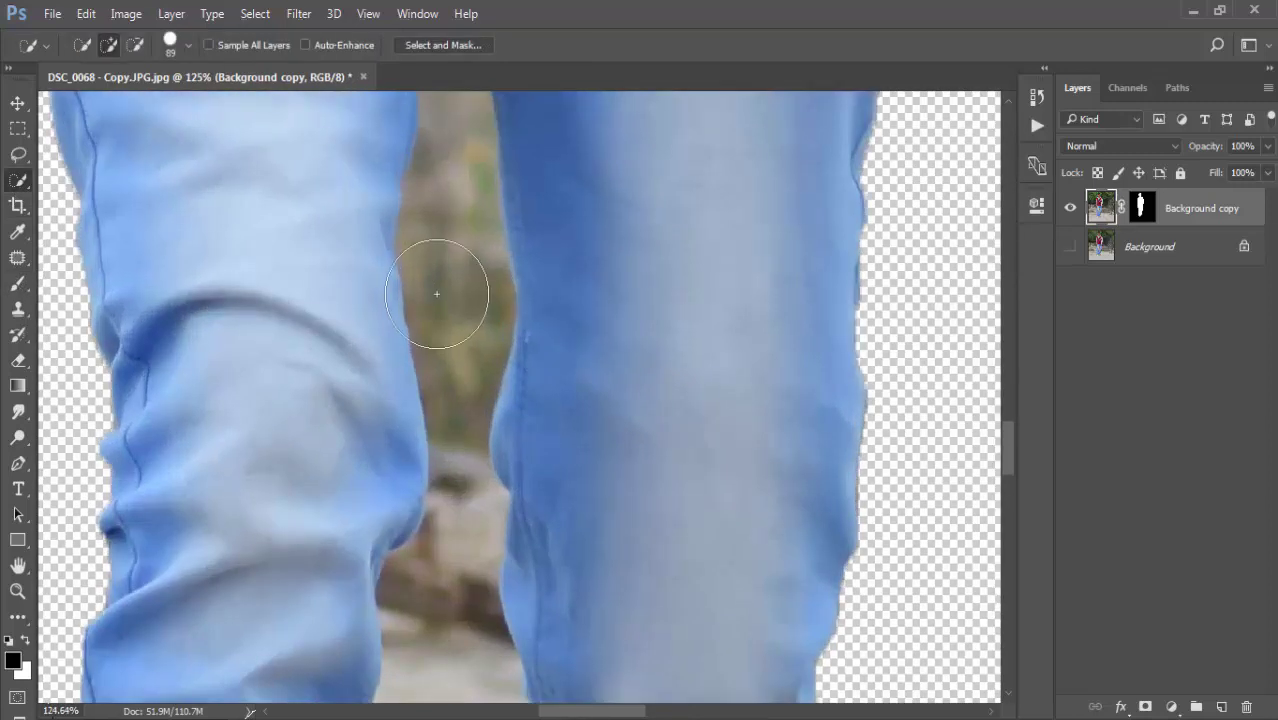
{"action": "left_click_drag", "start_coordinate": [442, 228], "coordinate": [476, 556]}
{"action": "scroll", "coordinate": [470, 500], "scroll_direction": "down", "scroll_amount": 3}
{"action": "left_click_drag", "start_coordinate": [467, 434], "coordinate": [465, 628]}
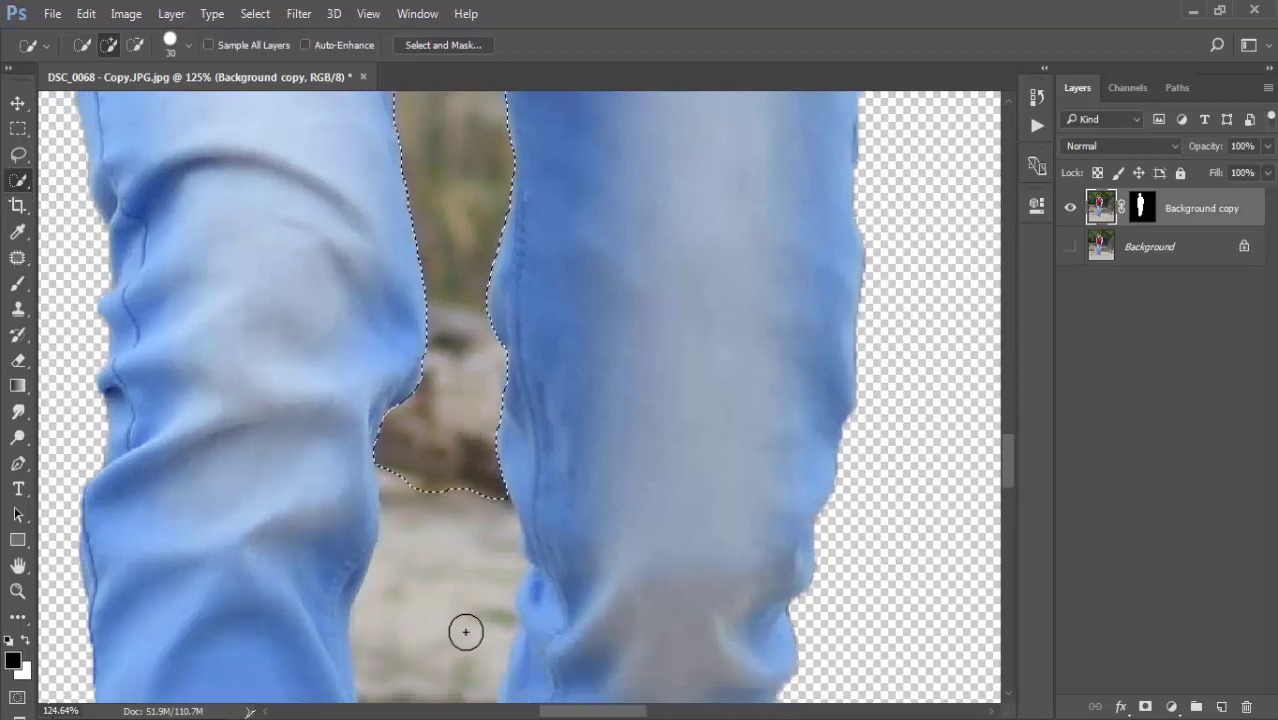
{"action": "mouse_move", "coordinate": [474, 574]}
{"action": "left_mouse_down"}
{"action": "mouse_move", "coordinate": [562, 664]}
{"action": "mouse_move", "coordinate": [564, 704]}
{"action": "left_mouse_up"}
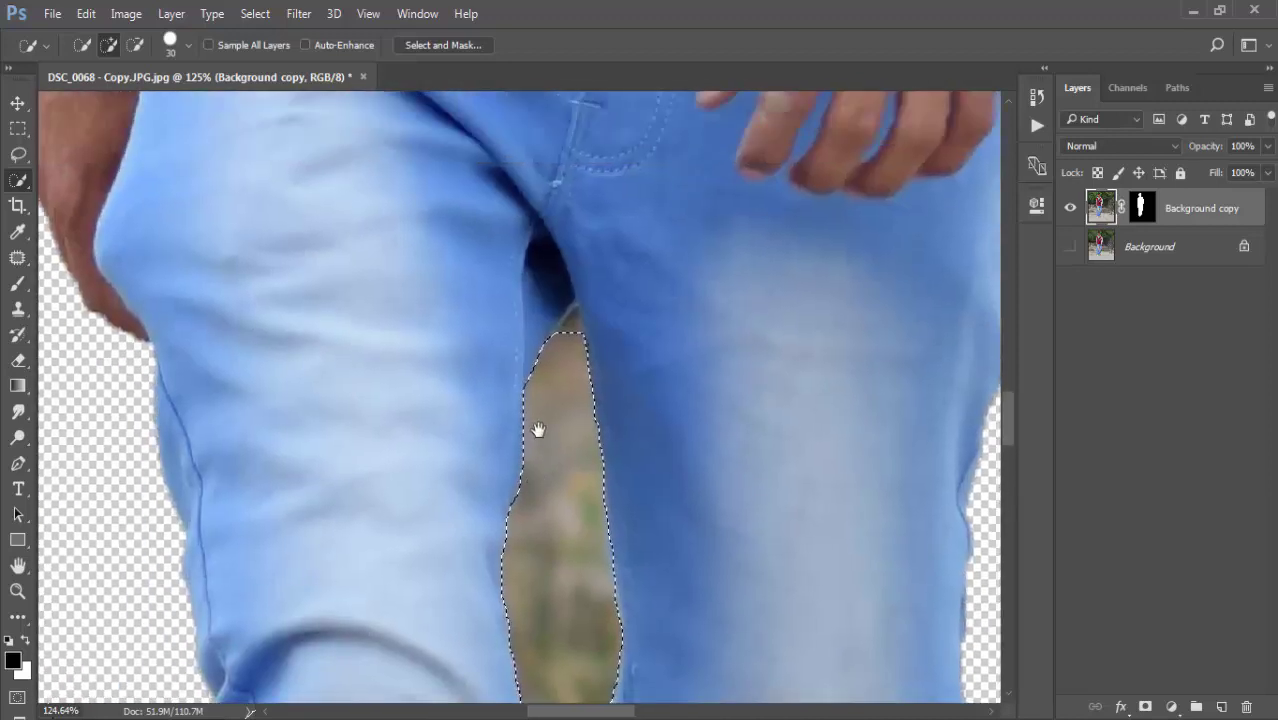
- With a smaller brush, add the narrow top of the gap near the crotch and the lower leg gap
{"action": "key", "text": "bracketleft"}
{"action": "key", "text": "bracketleft"}
{"action": "key", "text": "bracketleft"}
{"action": "key", "text": "bracketleft"}
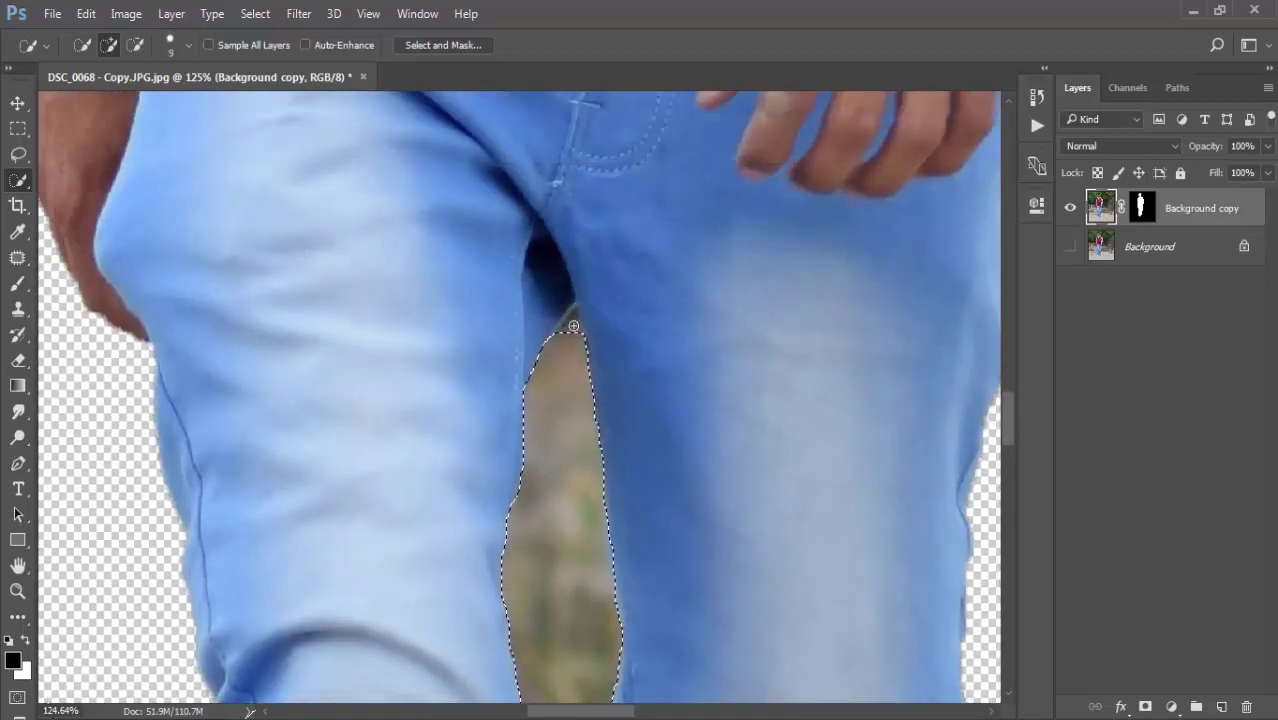
{"action": "left_click", "coordinate": [575, 316]}
{"action": "mouse_move", "coordinate": [575, 316]}
{"action": "left_mouse_down"}
{"action": "mouse_move", "coordinate": [593, 613]}
{"action": "mouse_move", "coordinate": [522, 331]}
{"action": "mouse_move", "coordinate": [608, 597]}
{"action": "mouse_move", "coordinate": [705, 380]}
{"action": "mouse_move", "coordinate": [434, 303]}
{"action": "left_mouse_up"}
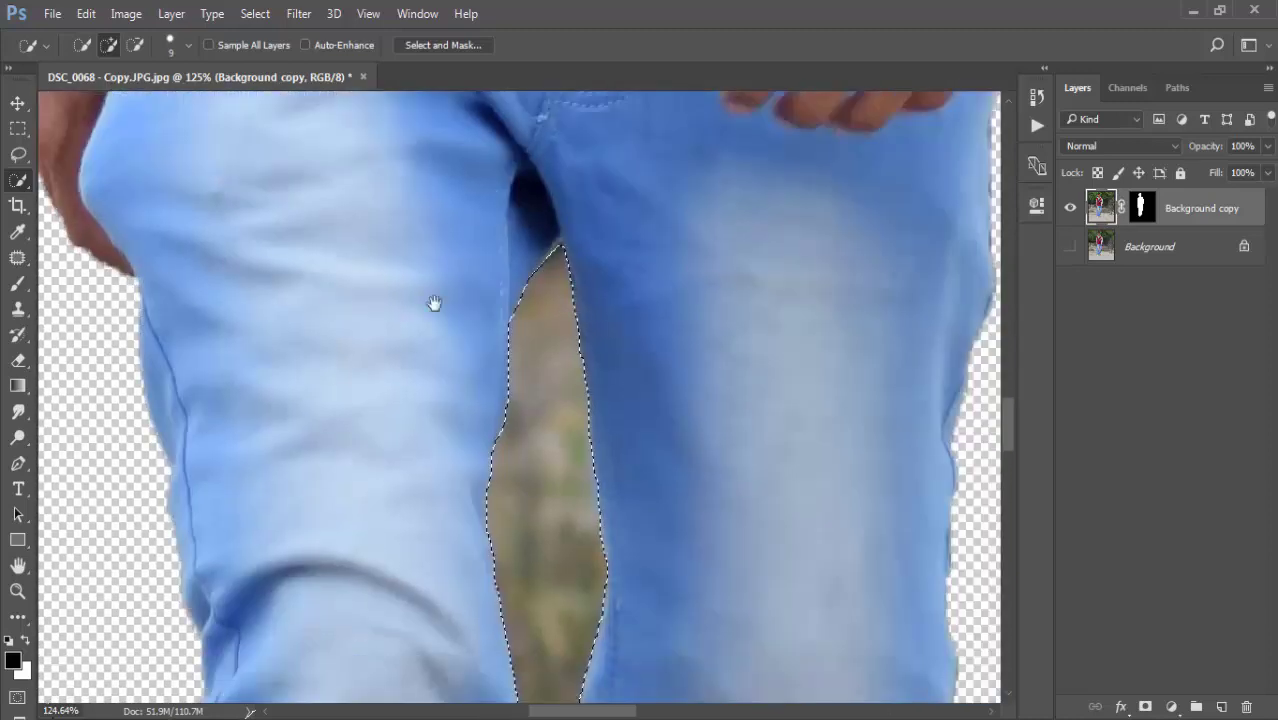
{"action": "scroll", "coordinate": [559, 476], "scroll_direction": "down", "scroll_amount": 2}
{"action": "scroll", "coordinate": [568, 500], "scroll_direction": "down", "scroll_amount": 2}
{"action": "scroll", "coordinate": [505, 508], "scroll_direction": "down", "scroll_amount": 2}
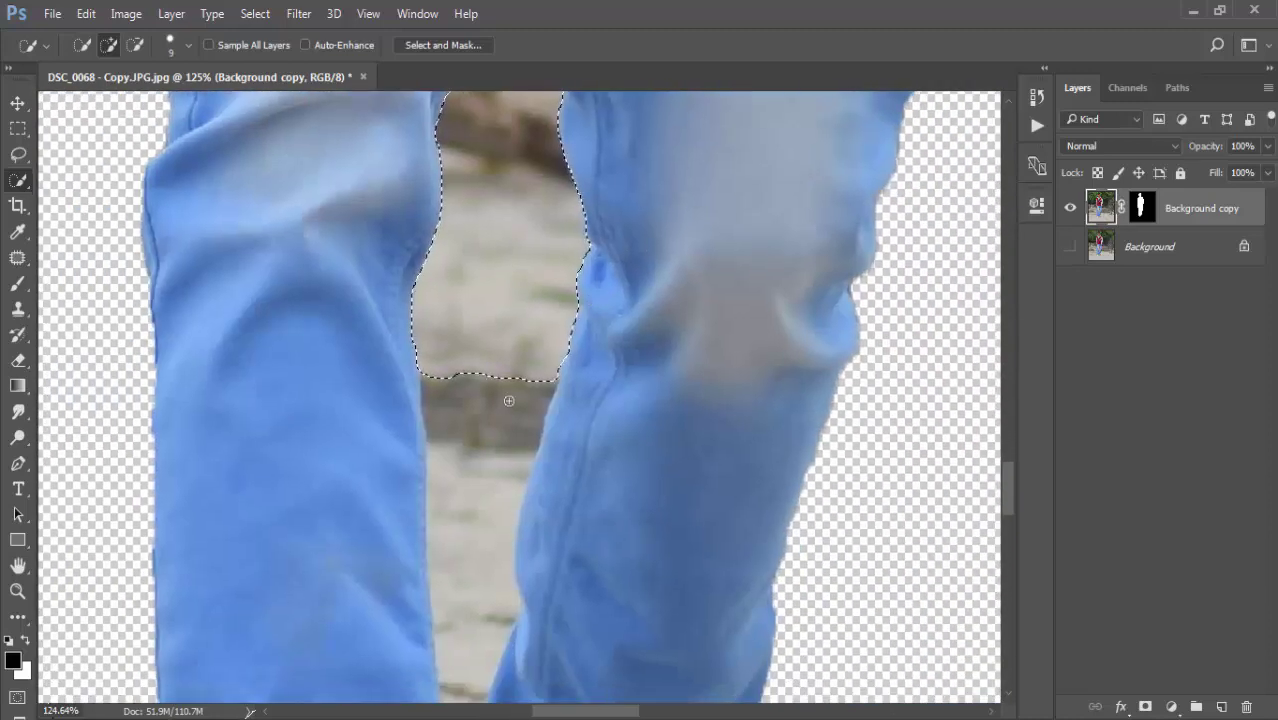
{"action": "mouse_move", "coordinate": [509, 400]}
{"action": "left_mouse_down"}
{"action": "mouse_move", "coordinate": [474, 394]}
{"action": "mouse_move", "coordinate": [465, 537]}
{"action": "mouse_move", "coordinate": [475, 384]}
{"action": "left_mouse_up"}
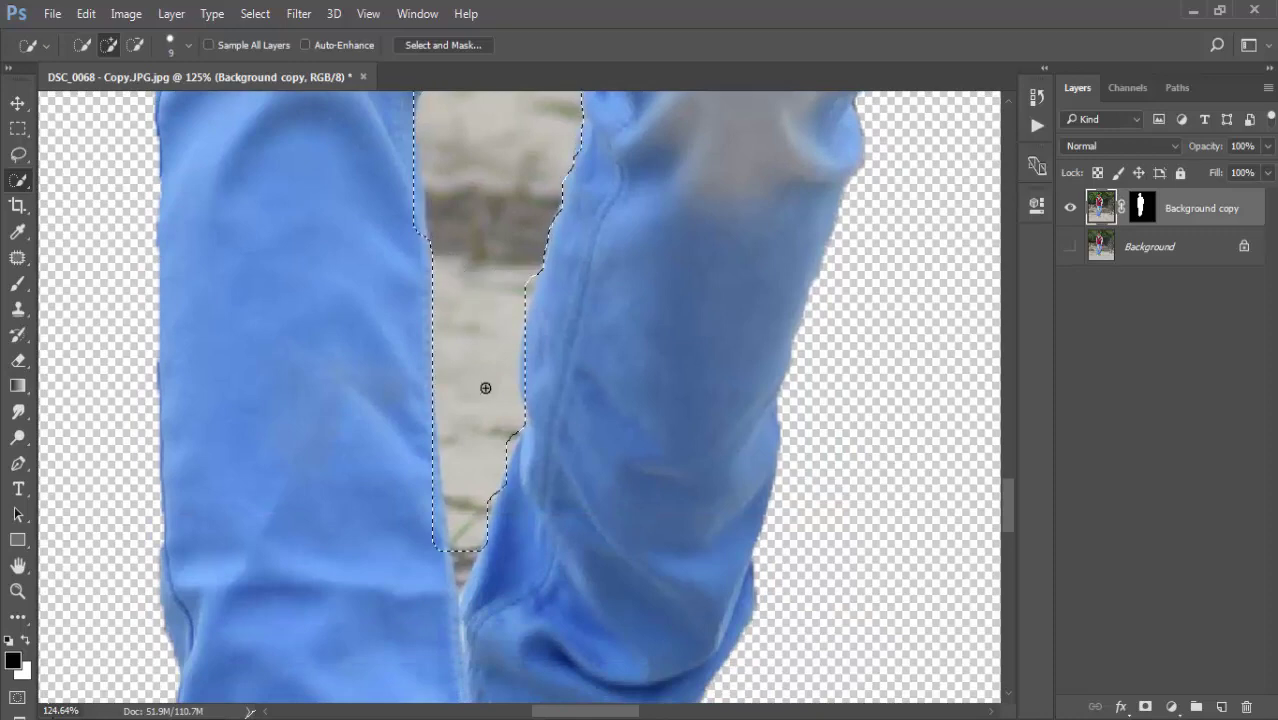
{"action": "scroll", "coordinate": [484, 390], "scroll_direction": "down", "scroll_amount": 2}
{"action": "scroll", "coordinate": [484, 390], "scroll_direction": "down", "scroll_amount": 2}
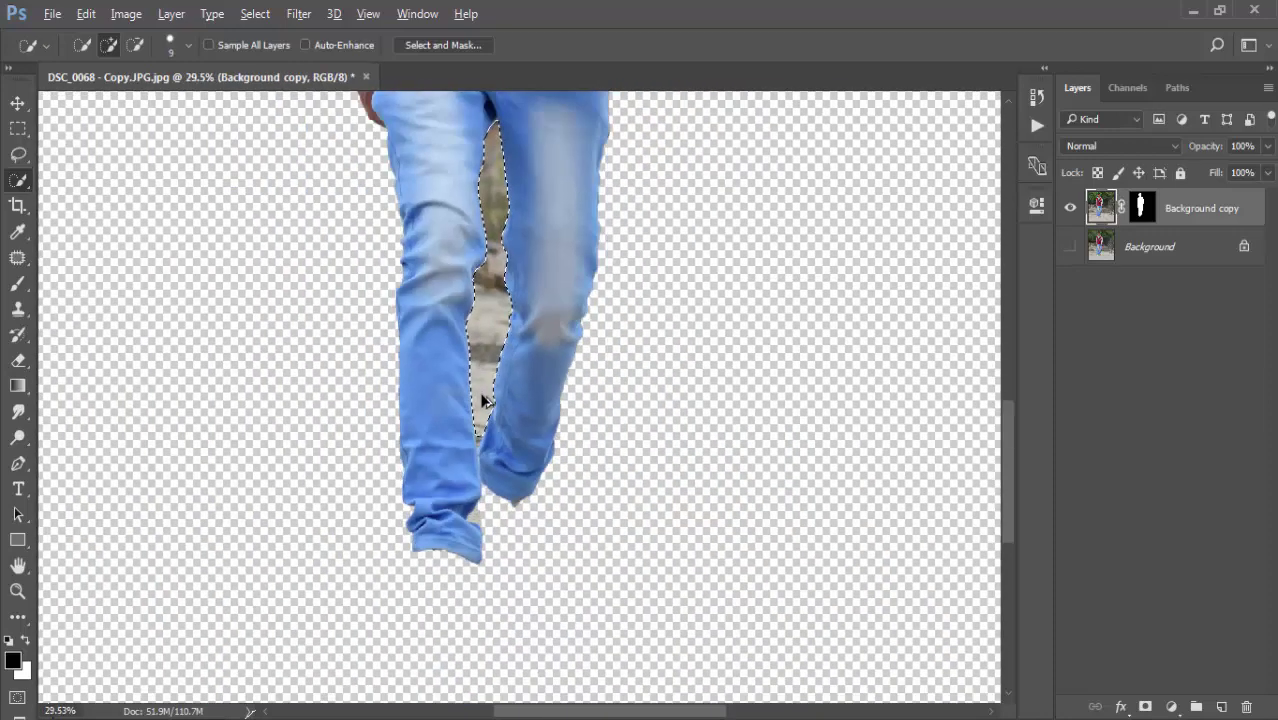
{"action": "scroll", "coordinate": [490, 340], "scroll_direction": "down", "scroll_amount": 2}
{"action": "scroll", "coordinate": [492, 308], "scroll_direction": "up", "scroll_amount": 3}
{"action": "scroll", "coordinate": [502, 277], "scroll_direction": "up", "scroll_amount": 1}
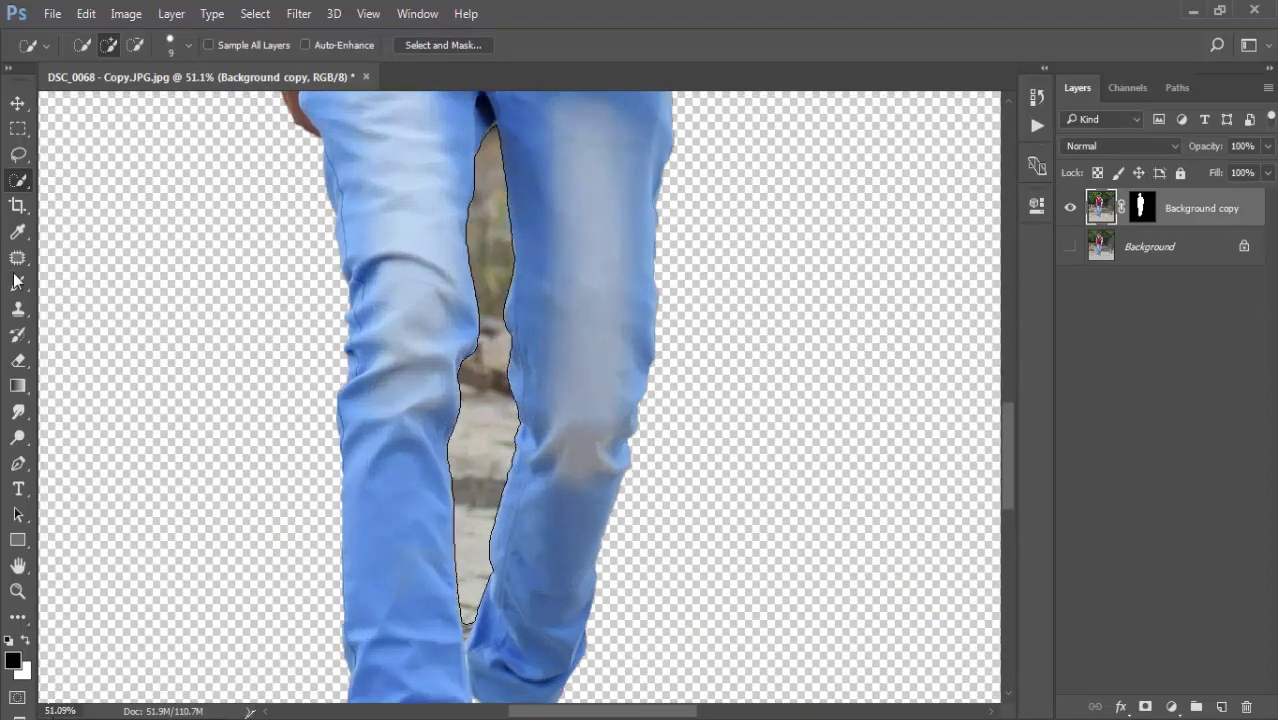
- Use the Eraser on the layer mask to start erasing the background between the legs
{"action": "left_click", "coordinate": [18, 360]}
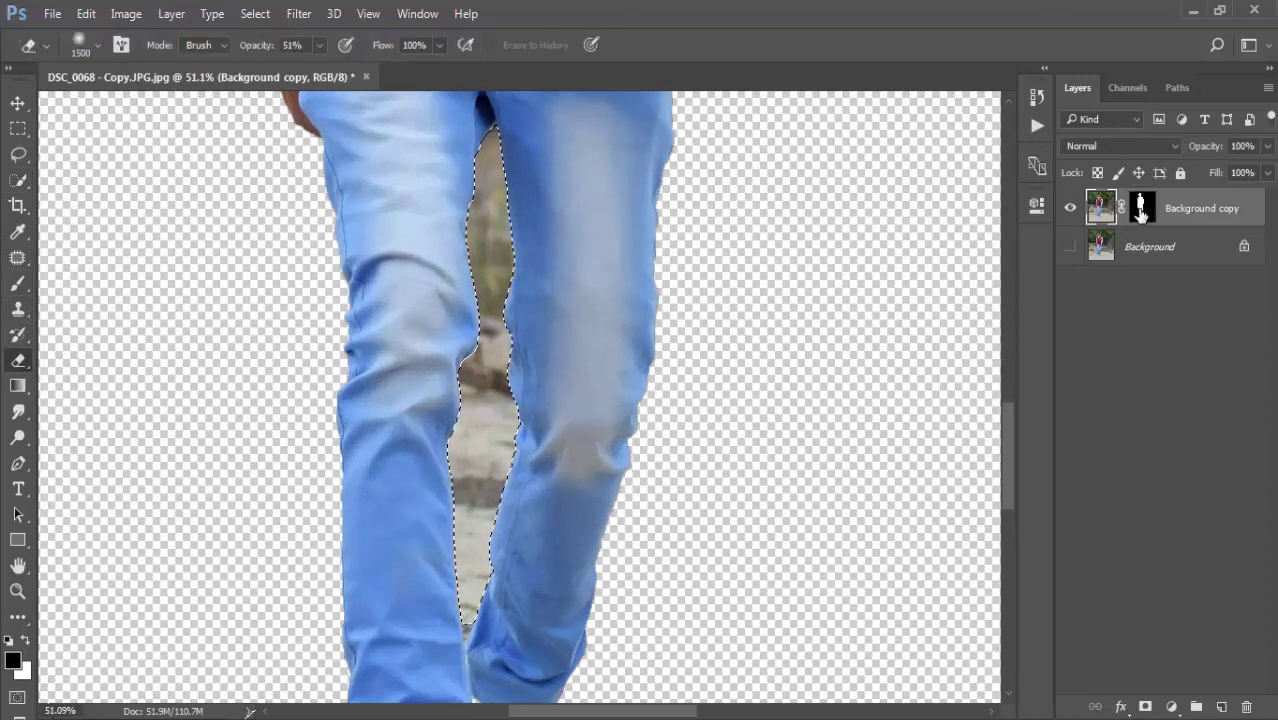
{"action": "left_click", "coordinate": [1138, 210]}
{"action": "key", "text": "x"}
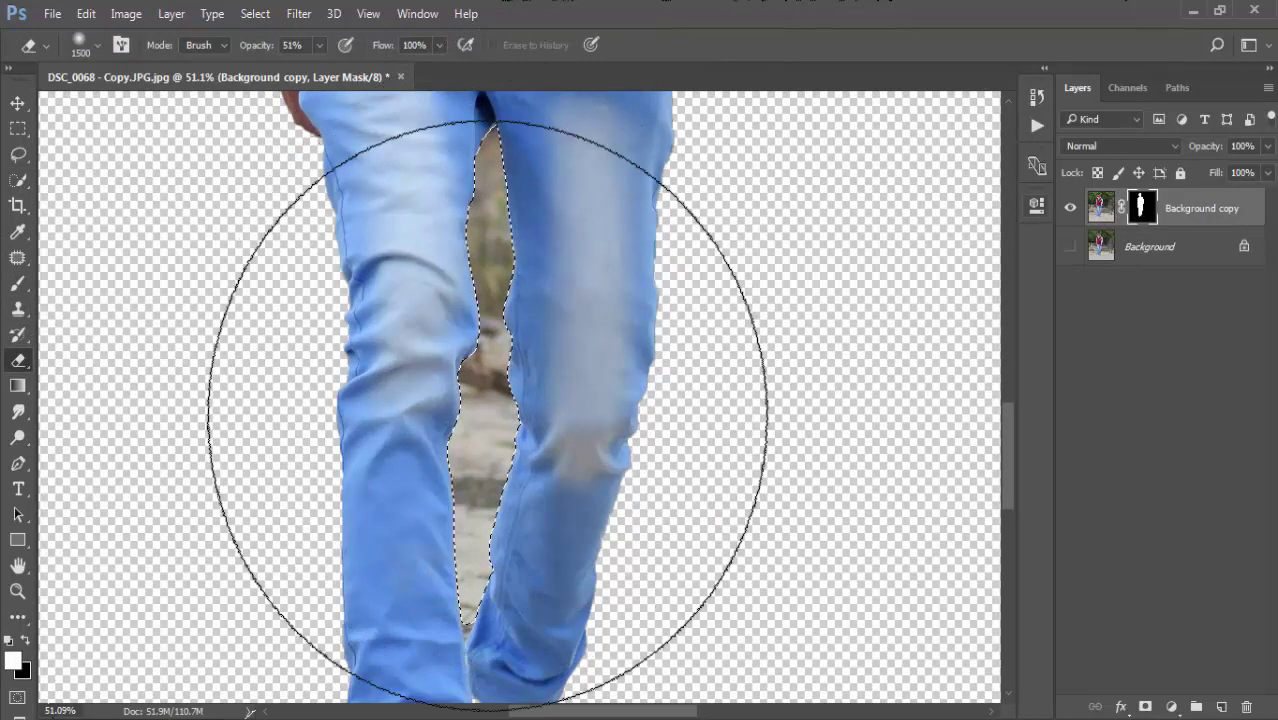
{"action": "left_click_drag", "start_coordinate": [485, 402], "coordinate": [517, 352]}
- Erase the leftover grey between the legs with a 100–300 px eraser at 100% opacity
{"action": "right_click", "coordinate": [517, 352]}
{"action": "left_click", "coordinate": [676, 401]}
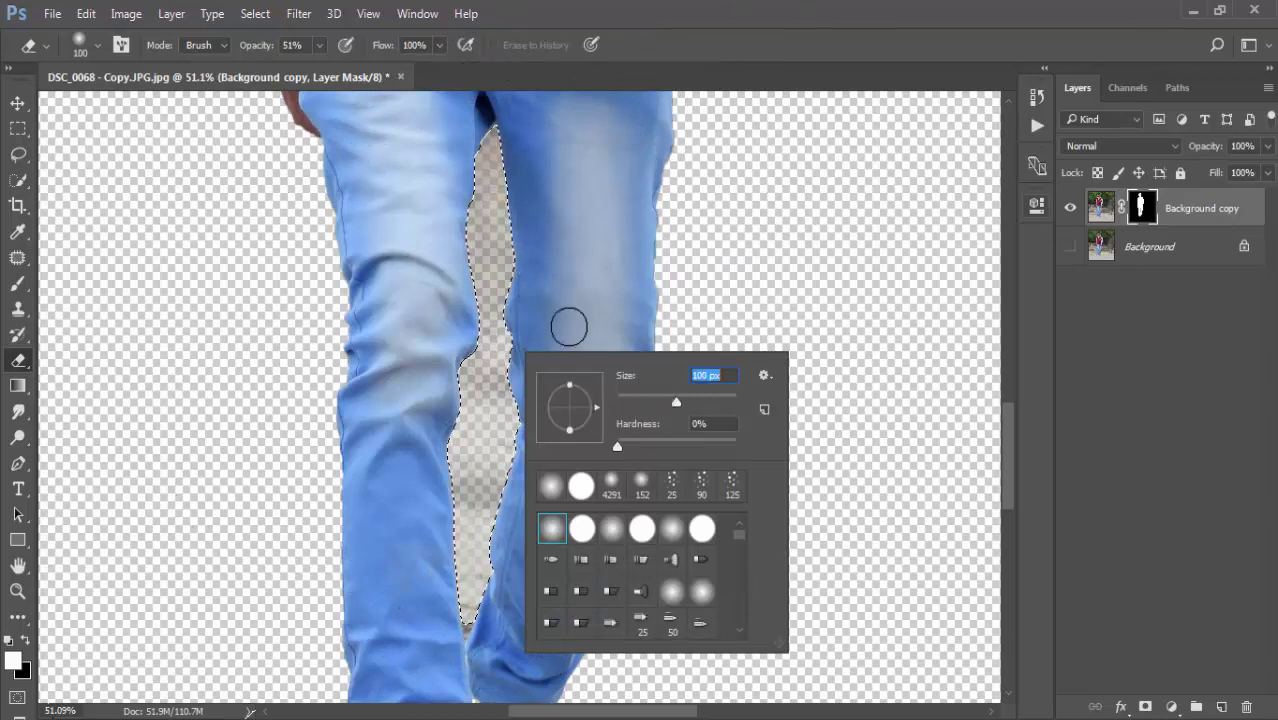
{"action": "key", "text": "Return"}
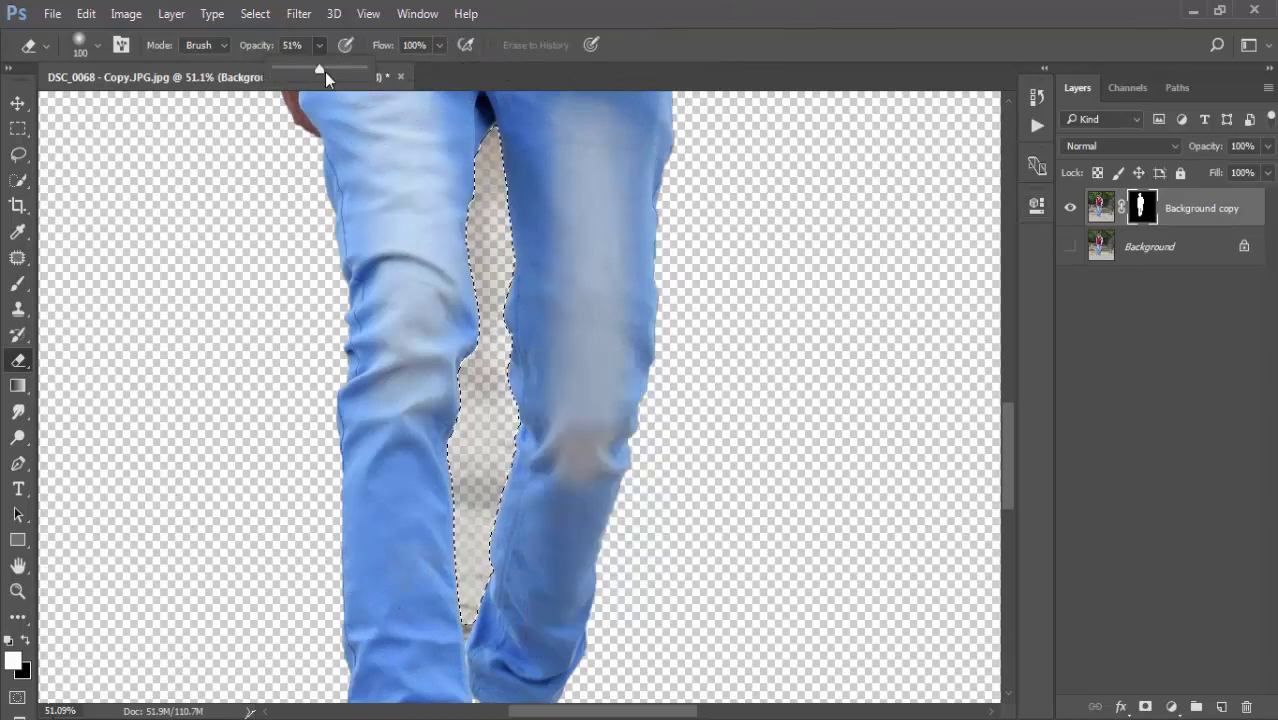
{"action": "left_click", "coordinate": [465, 157]}
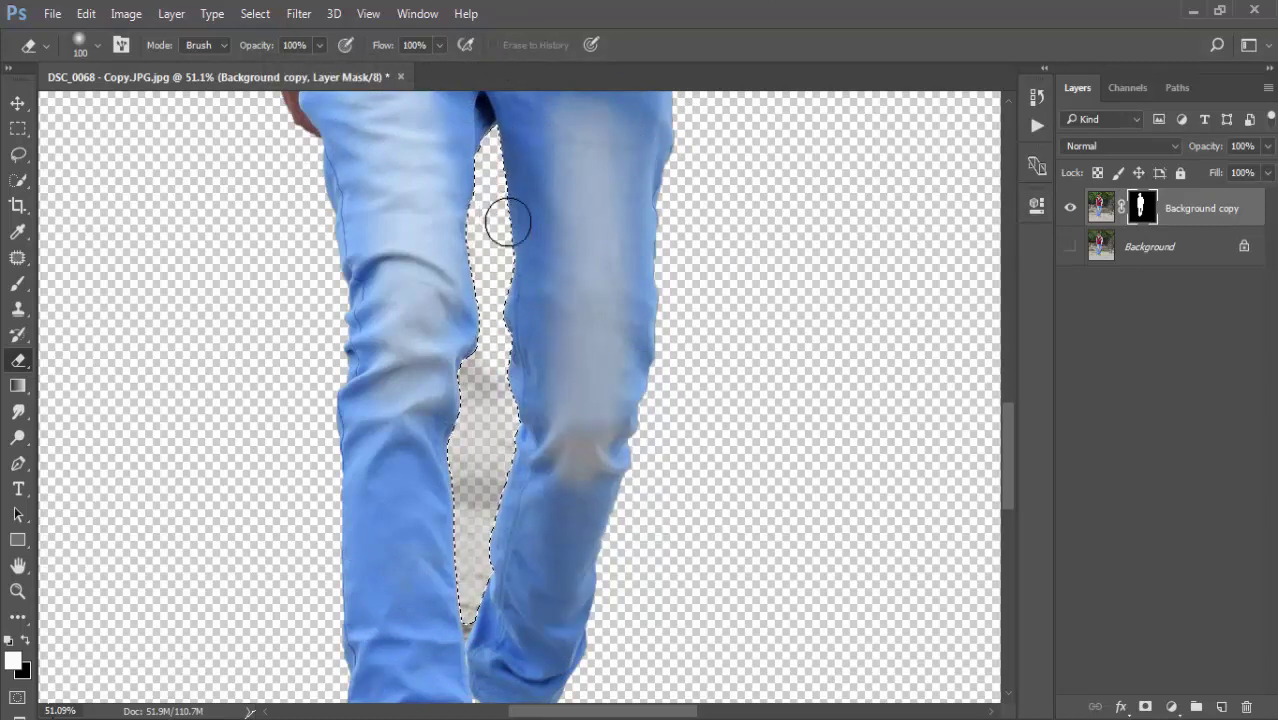
{"action": "key", "text": "bracketright"}
{"action": "key", "text": "bracketright"}
{"action": "key", "text": "bracketright"}
{"action": "left_click_drag", "start_coordinate": [508, 349], "coordinate": [508, 600]}
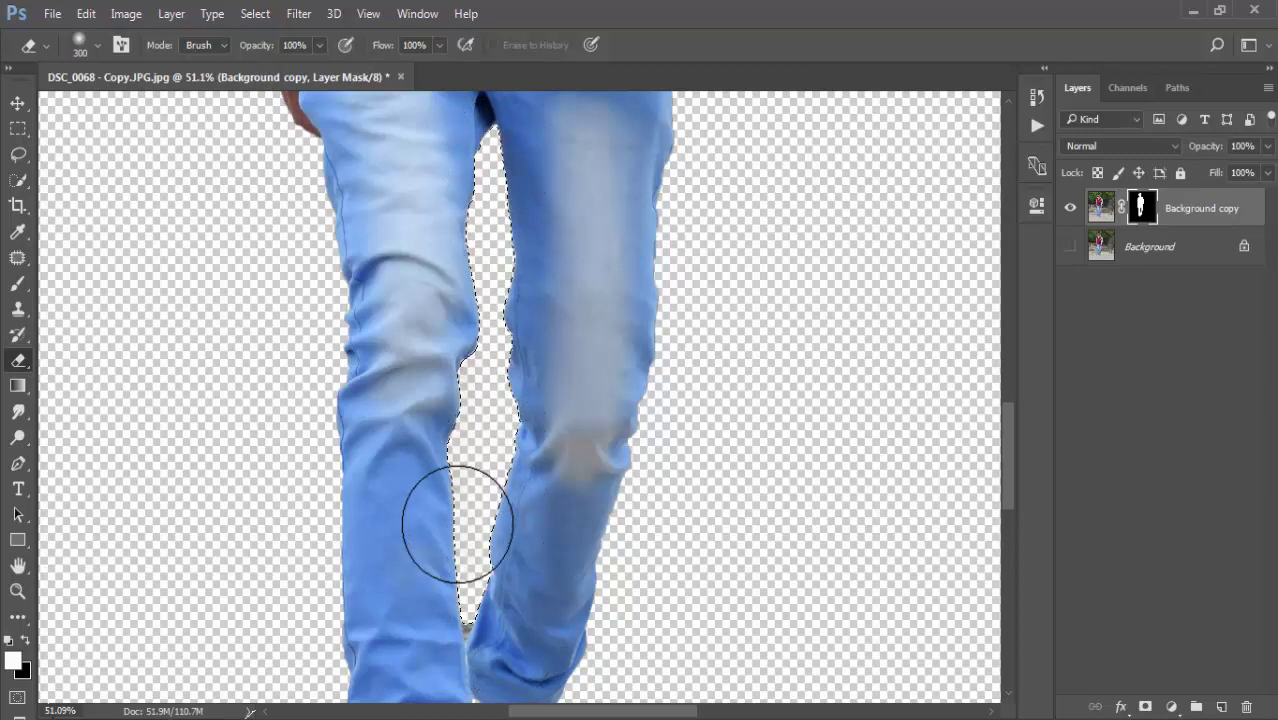
- Inspect the cleaned-up leg gap and pick the Lasso tool
{"action": "scroll", "coordinate": [540, 560], "scroll_direction": "down", "scroll_amount": 3}
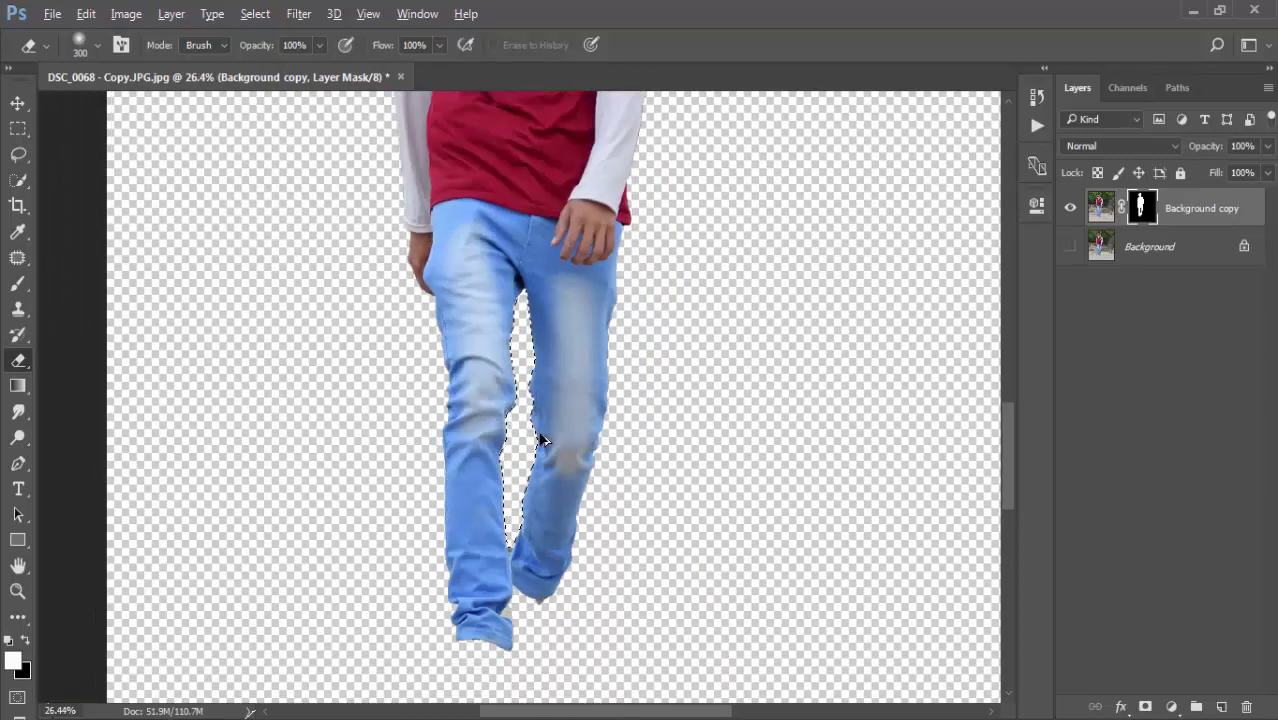
{"action": "scroll", "coordinate": [557, 435], "scroll_direction": "down", "scroll_amount": 4}
{"action": "scroll", "coordinate": [557, 435], "scroll_direction": "down", "scroll_amount": 2}
{"action": "scroll", "coordinate": [540, 400], "scroll_direction": "up", "scroll_amount": 2}
{"action": "scroll", "coordinate": [520, 380], "scroll_direction": "up", "scroll_amount": 1}
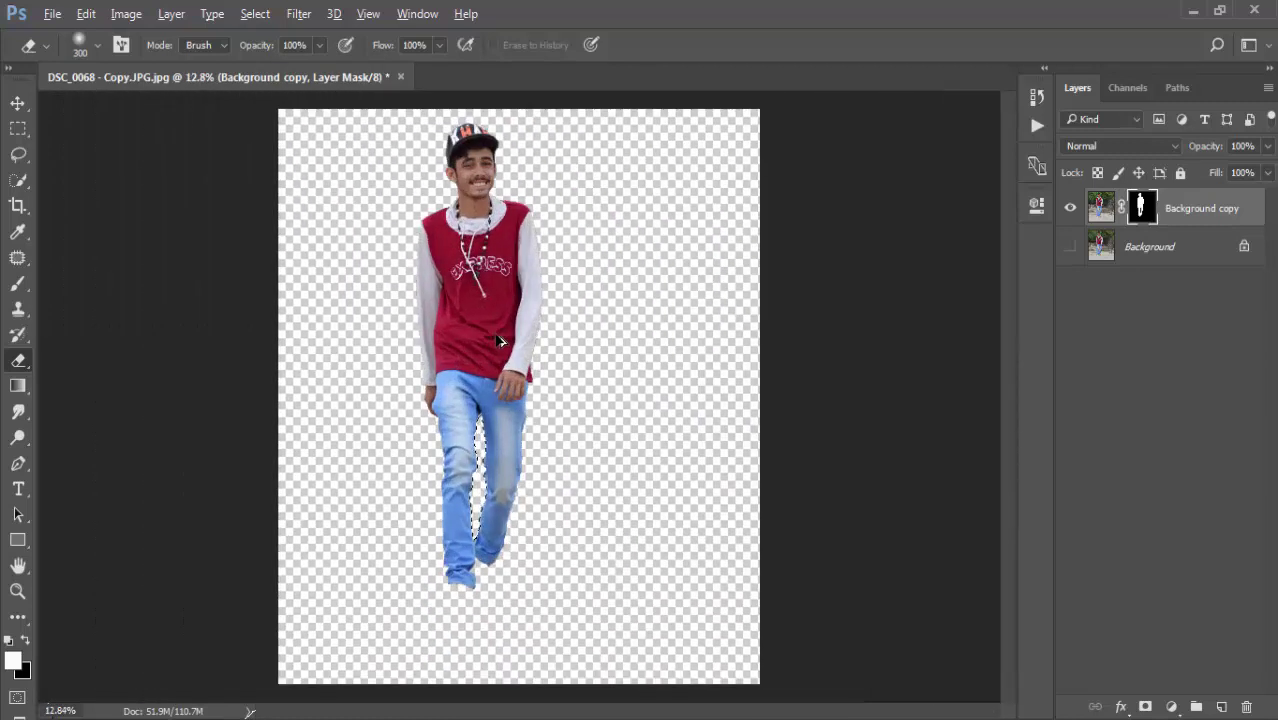
{"action": "scroll", "coordinate": [500, 343], "scroll_direction": "down", "scroll_amount": 2}
{"action": "scroll", "coordinate": [500, 343], "scroll_direction": "up", "scroll_amount": 1}
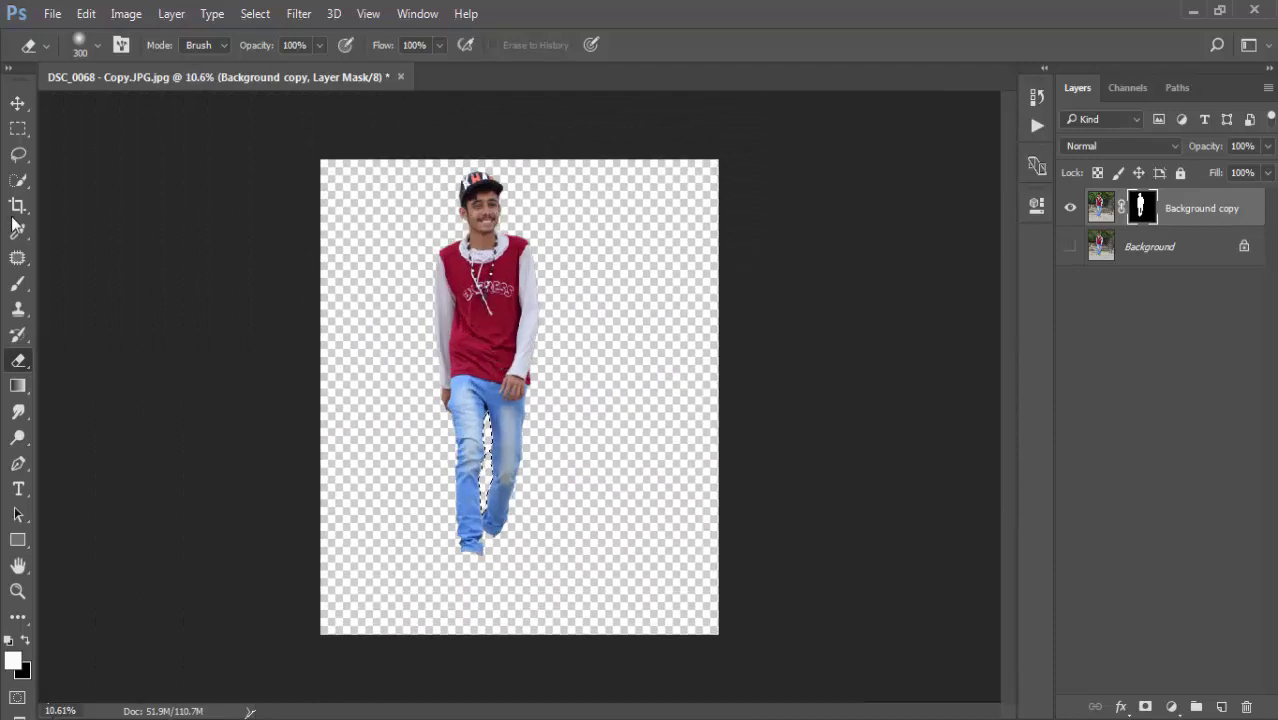
{"action": "left_click", "coordinate": [18, 157]}
{"action": "scroll", "coordinate": [419, 336], "scroll_direction": "down", "scroll_amount": 1}
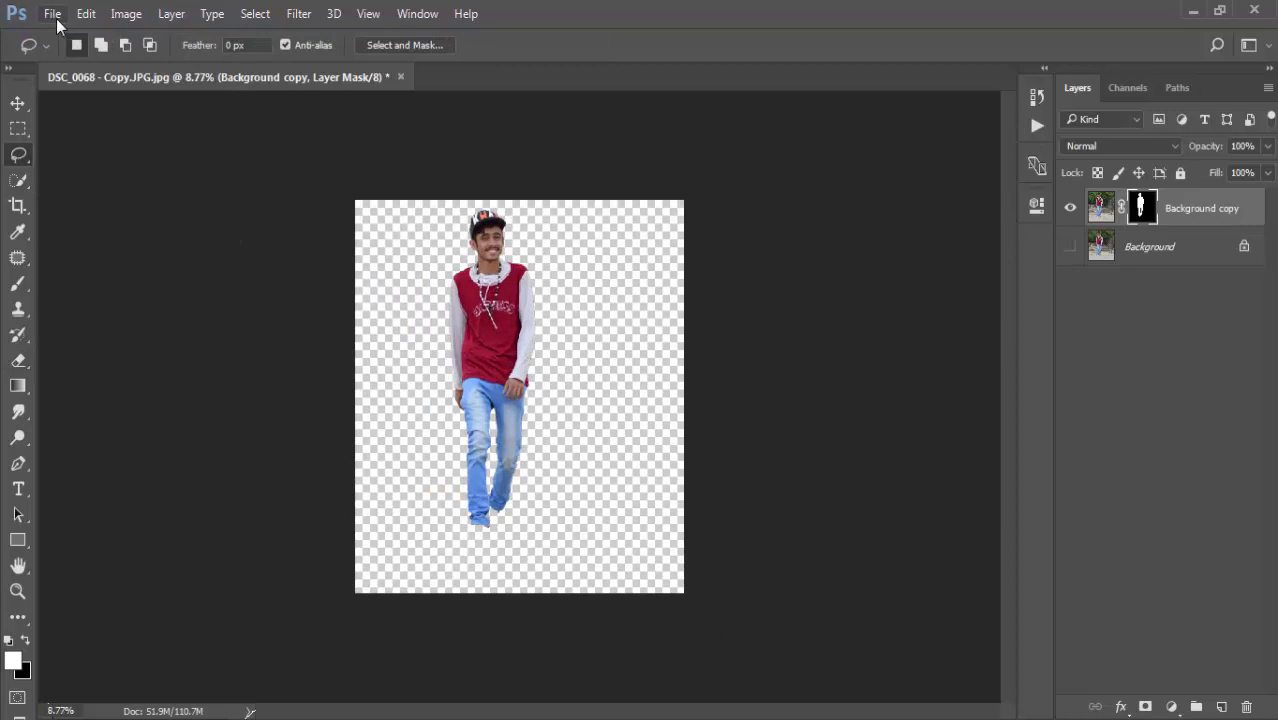
- Open bgnd.jpg from the Desktop, then return to the DSC_0068 cut-out document
{"action": "left_click", "coordinate": [52, 14]}
{"action": "left_click", "coordinate": [75, 54]}
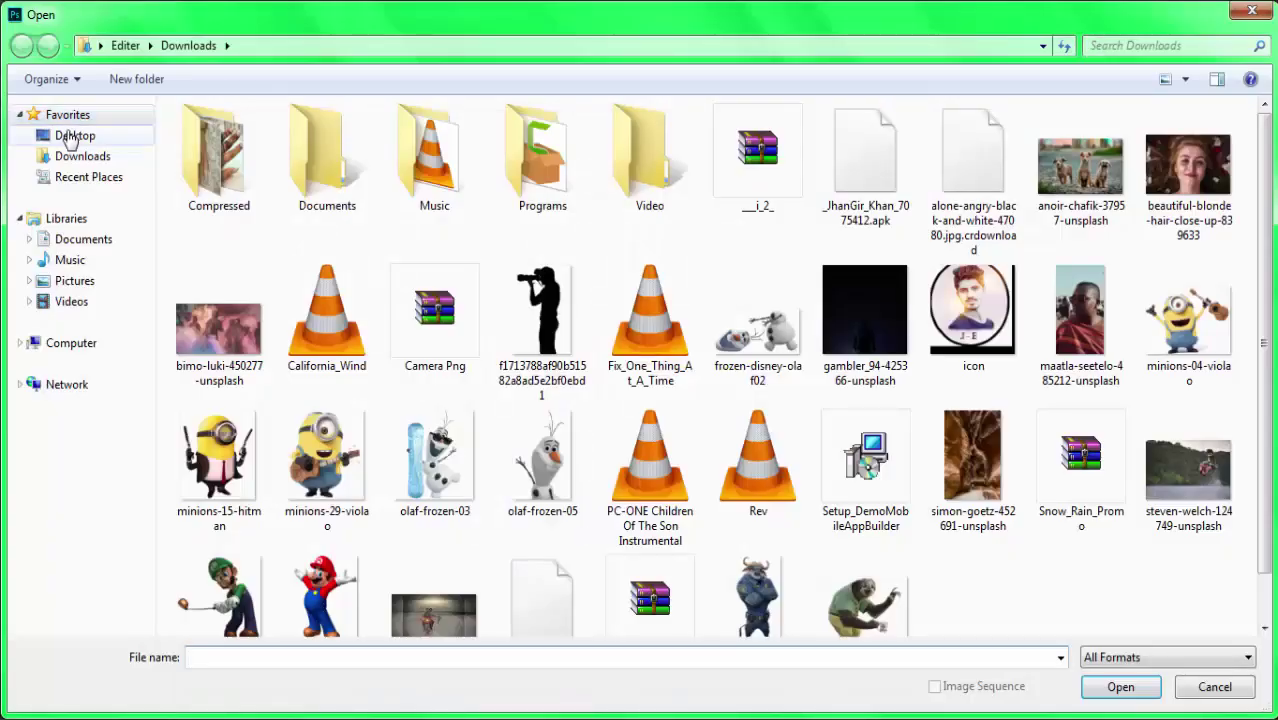
{"action": "left_click", "coordinate": [72, 138]}
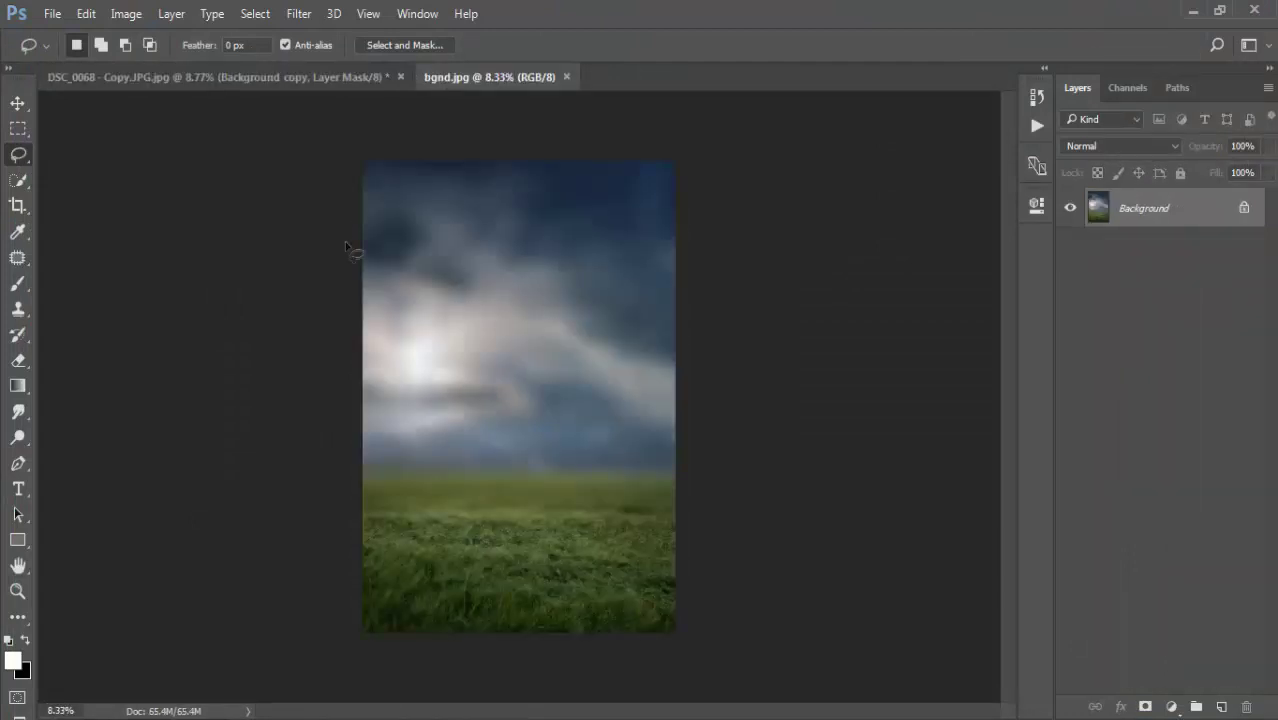
{"action": "key", "text": "d"}
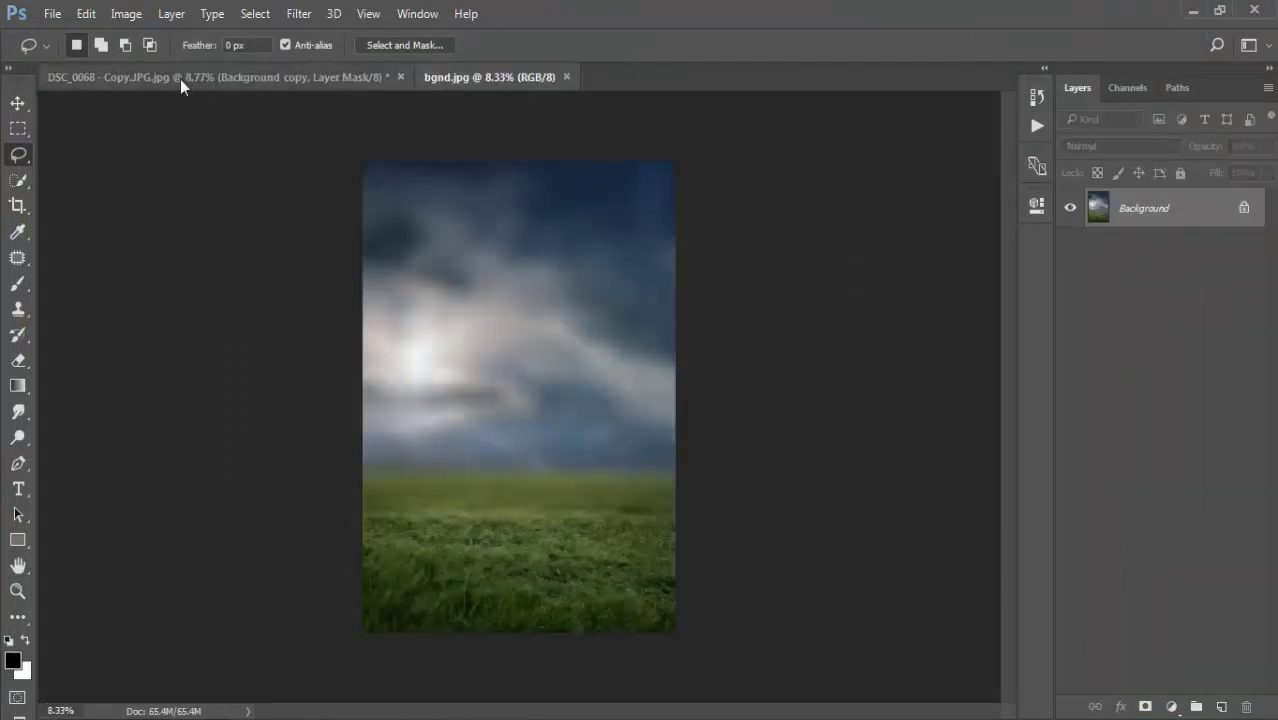
{"action": "left_click", "coordinate": [180, 79]}
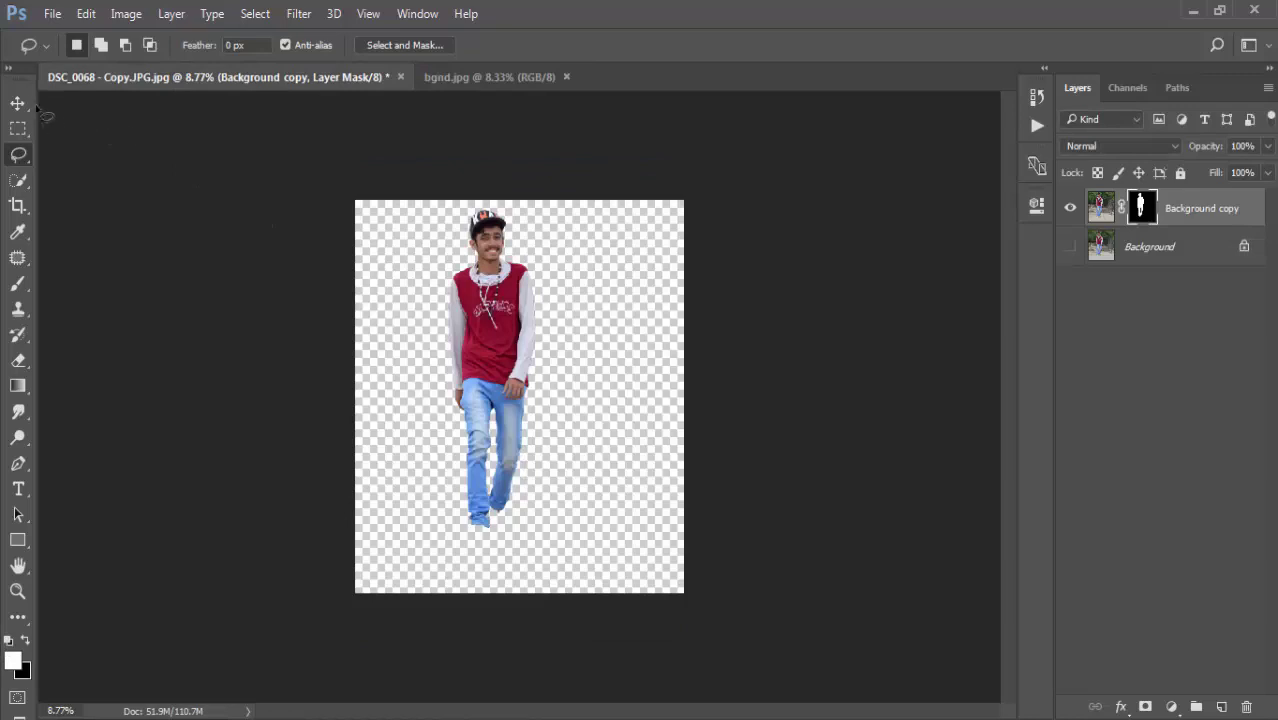
{"action": "left_click", "coordinate": [20, 103]}
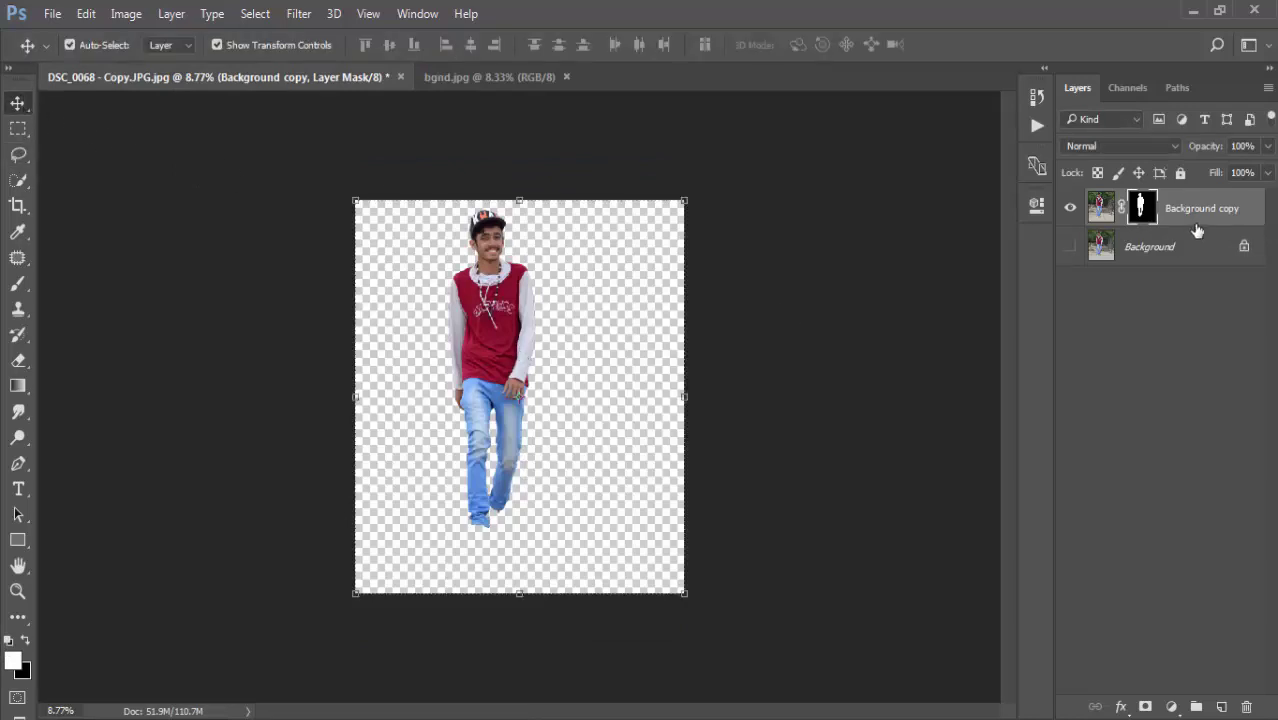
- Drag the cut-out man into bgnd.jpg, scale him to about 125% and position him
{"action": "left_click_drag", "start_coordinate": [501, 266], "coordinate": [529, 393]}
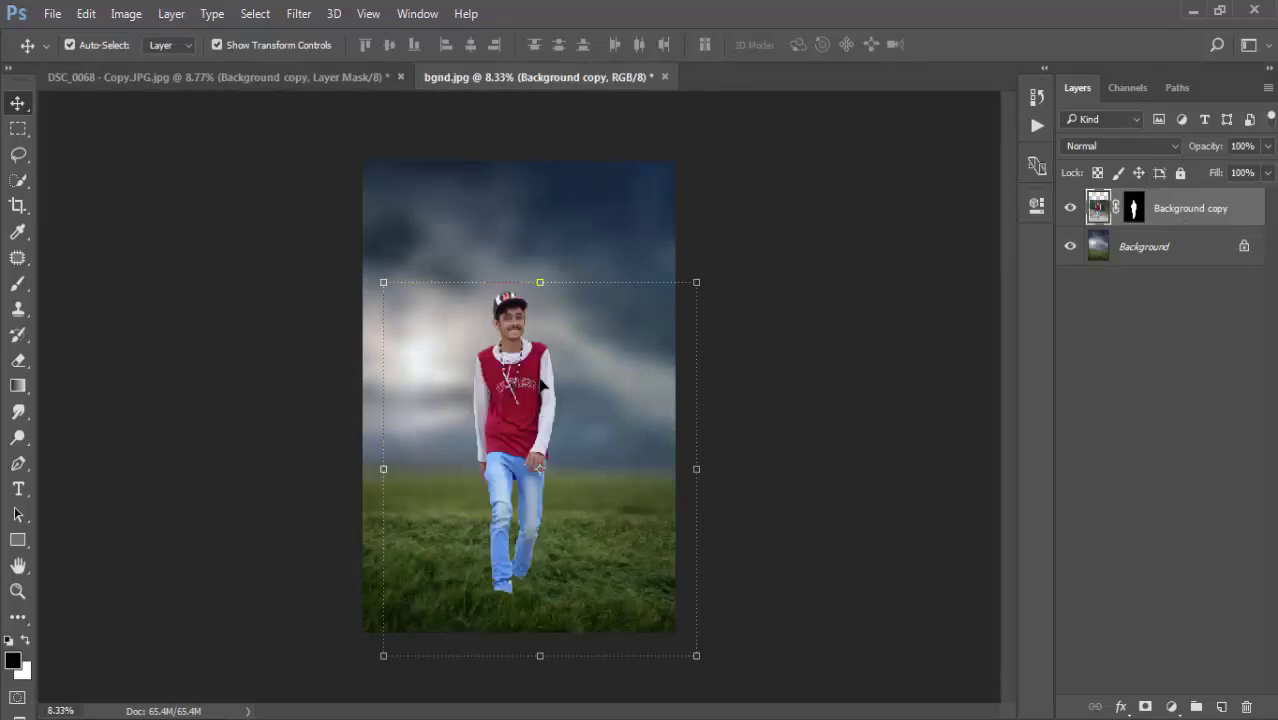
{"action": "left_click_drag", "start_coordinate": [533, 432], "coordinate": [533, 428]}
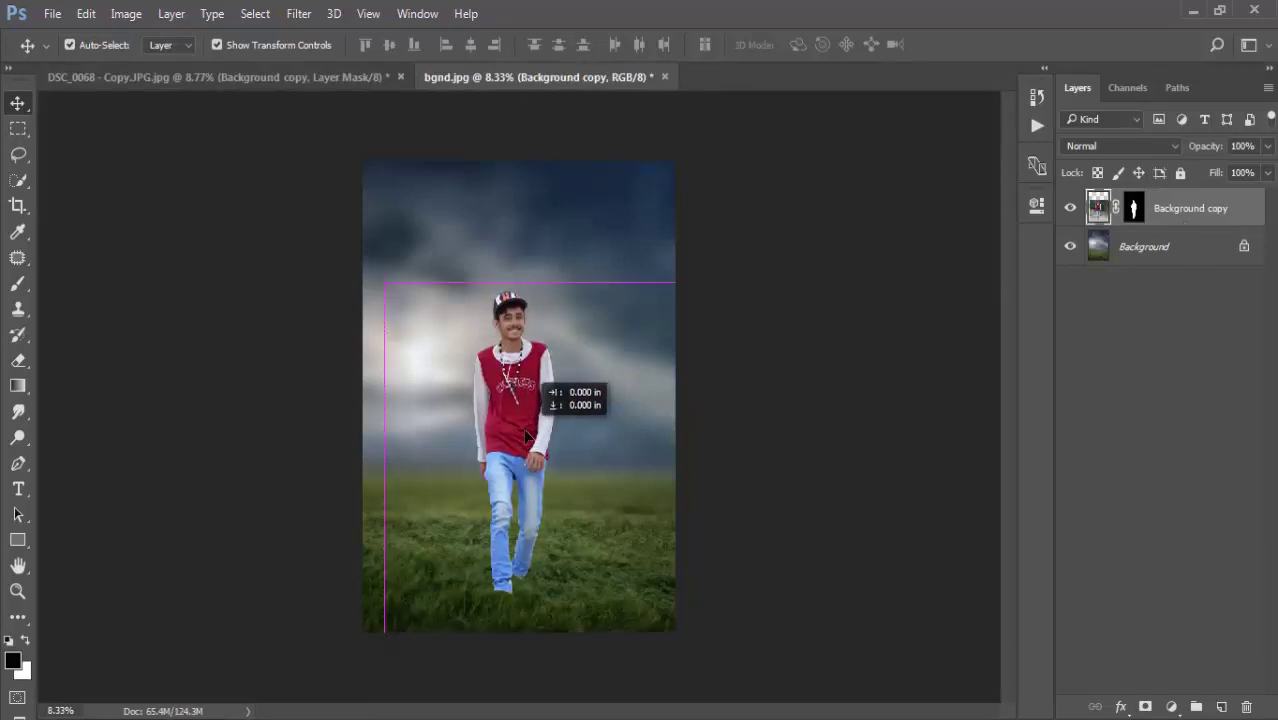
{"action": "mouse_move", "coordinate": [699, 286]}
{"action": "left_mouse_down"}
{"action": "mouse_move", "coordinate": [778, 181]}
{"action": "mouse_move", "coordinate": [785, 190]}
{"action": "left_mouse_up"}
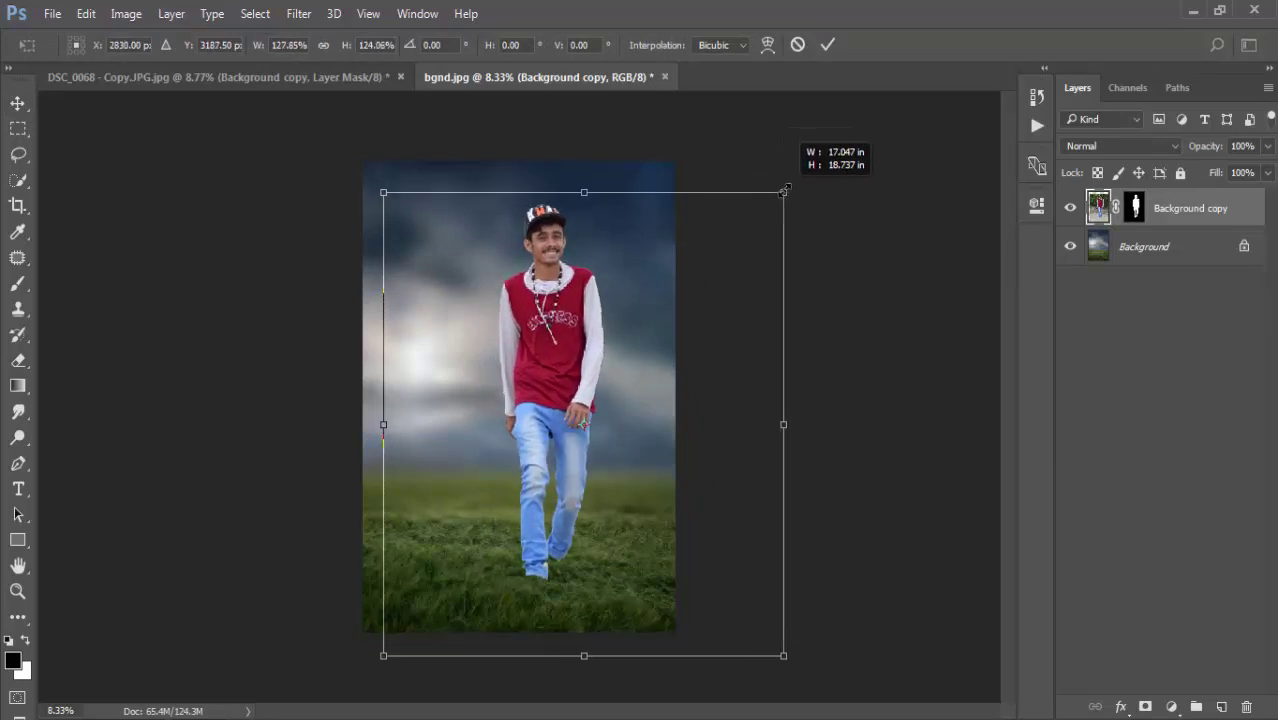
{"action": "left_click_drag", "start_coordinate": [575, 344], "coordinate": [537, 397]}
{"action": "scroll", "coordinate": [512, 640], "scroll_direction": "up", "scroll_amount": 2}
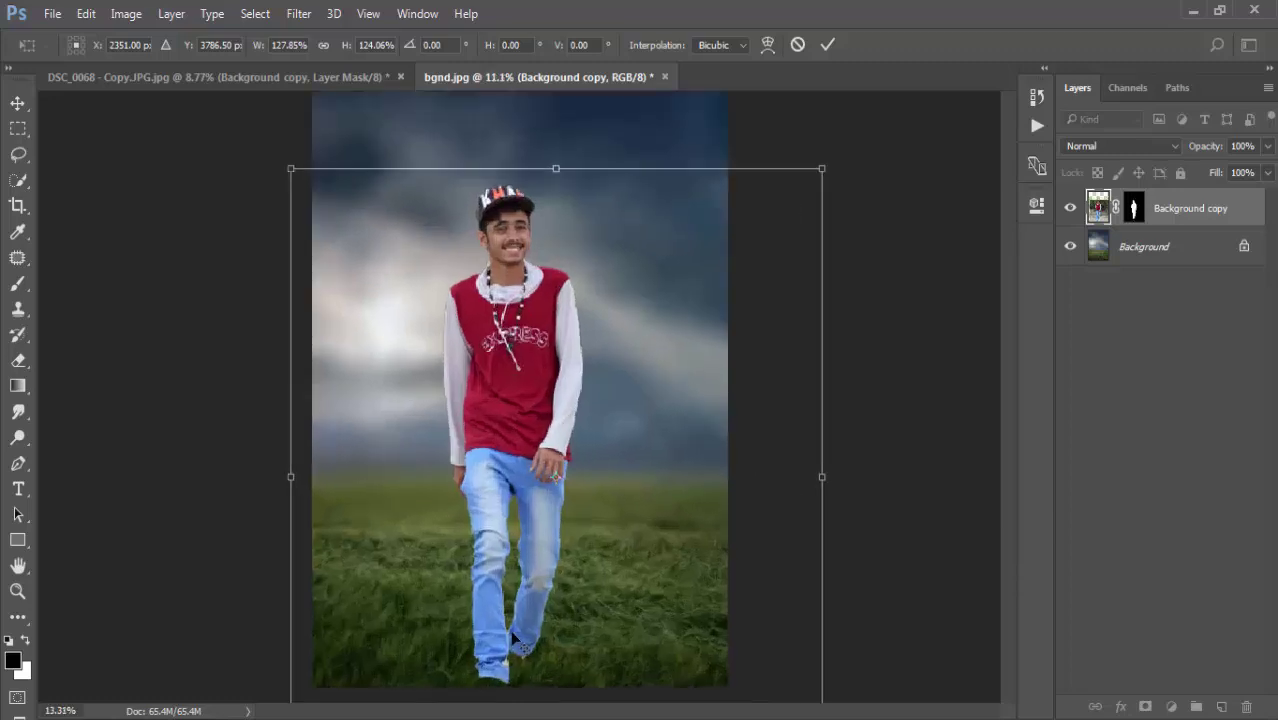
{"action": "scroll", "coordinate": [512, 640], "scroll_direction": "up", "scroll_amount": 2}
{"action": "scroll", "coordinate": [521, 588], "scroll_direction": "up", "scroll_amount": 1}
{"action": "left_click_drag", "start_coordinate": [521, 588], "coordinate": [530, 552]}
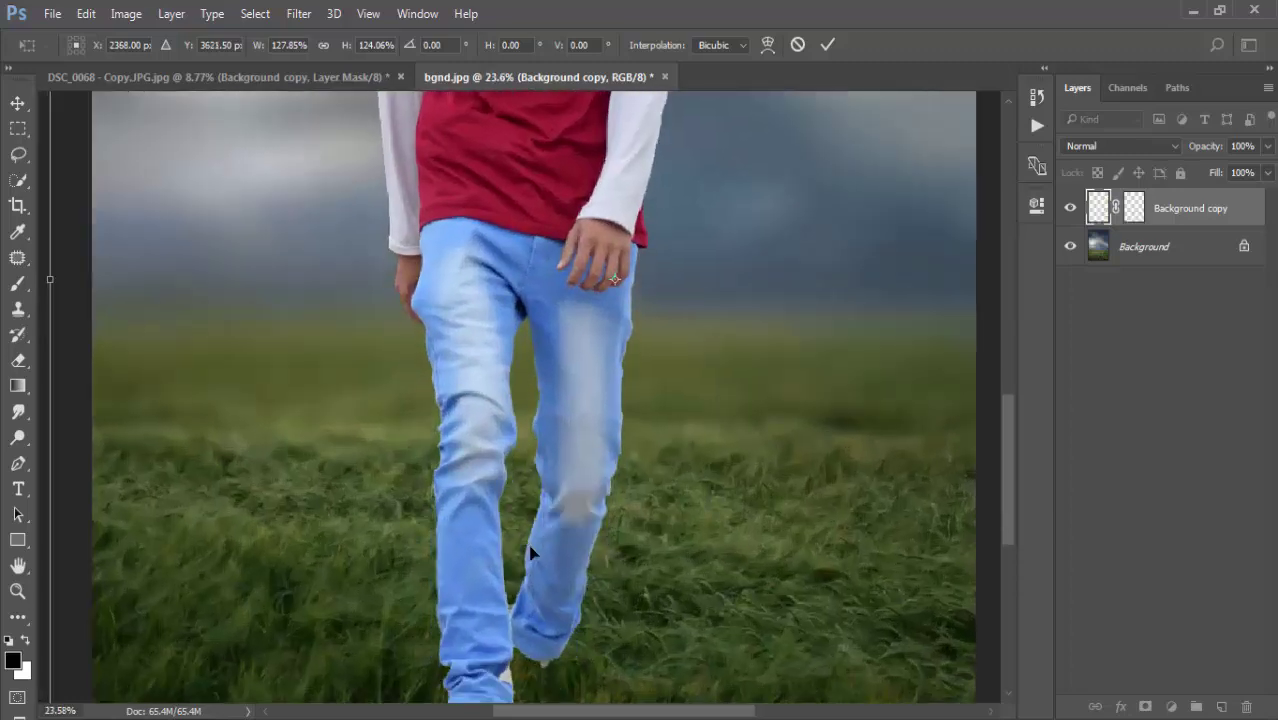
- Shrink the man slightly to about 120.90% × 117.30% and align him with the left edge
{"action": "scroll", "coordinate": [530, 552], "scroll_direction": "down", "scroll_amount": 2}
{"action": "scroll", "coordinate": [533, 557], "scroll_direction": "down", "scroll_amount": 2}
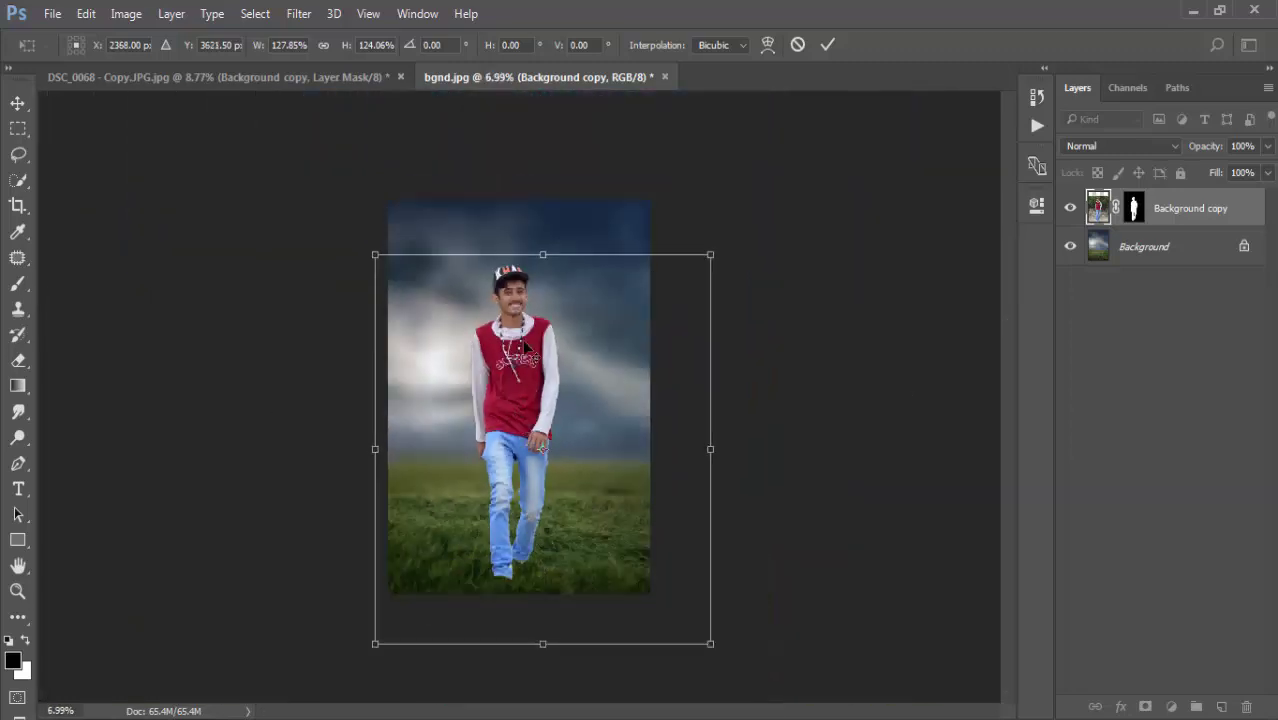
{"action": "scroll", "coordinate": [547, 517], "scroll_direction": "up", "scroll_amount": 2}
{"action": "scroll", "coordinate": [542, 548], "scroll_direction": "up", "scroll_amount": 2}
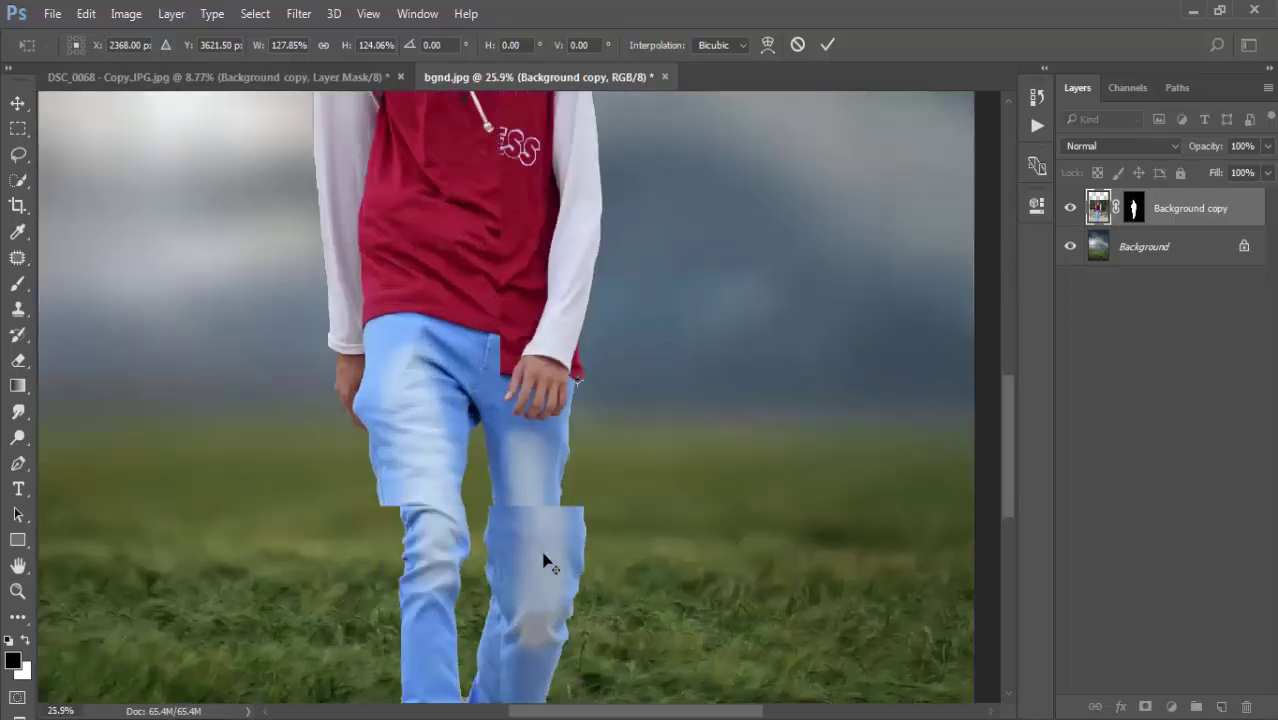
{"action": "scroll", "coordinate": [520, 445], "scroll_direction": "down", "scroll_amount": 2}
{"action": "scroll", "coordinate": [519, 441], "scroll_direction": "down", "scroll_amount": 2}
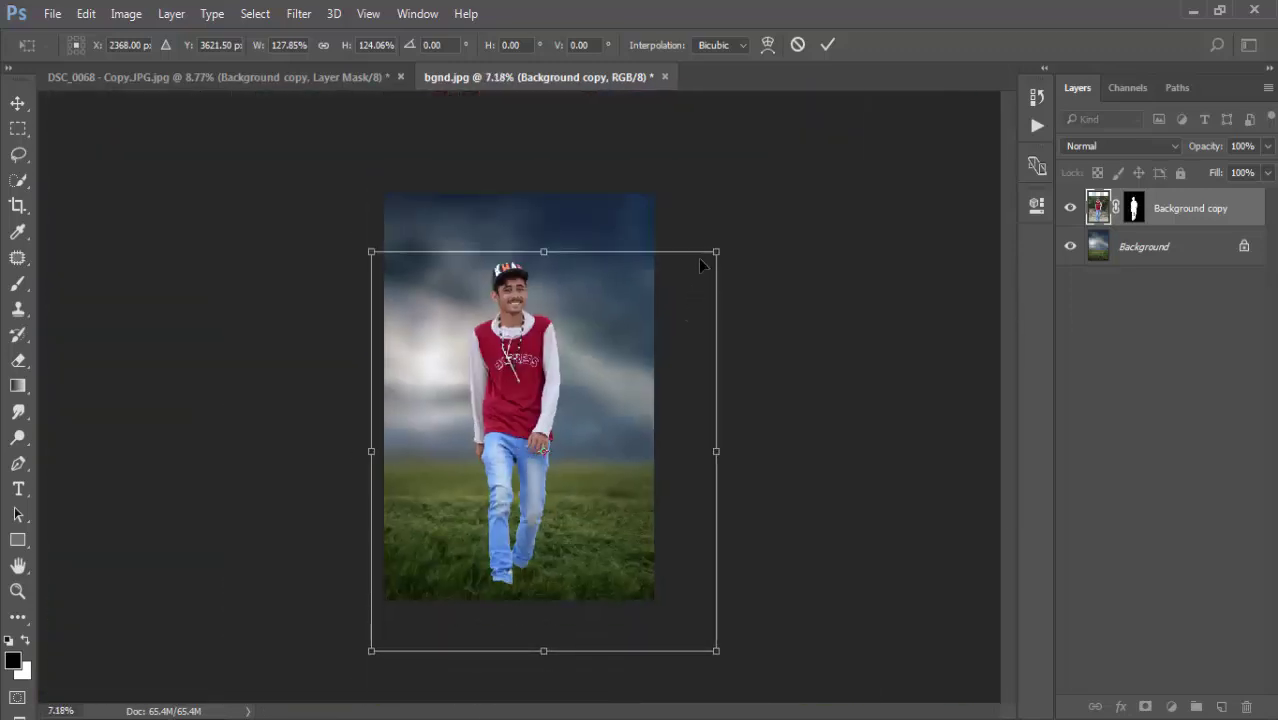
{"action": "left_click_drag", "start_coordinate": [716, 252], "coordinate": [697, 273]}
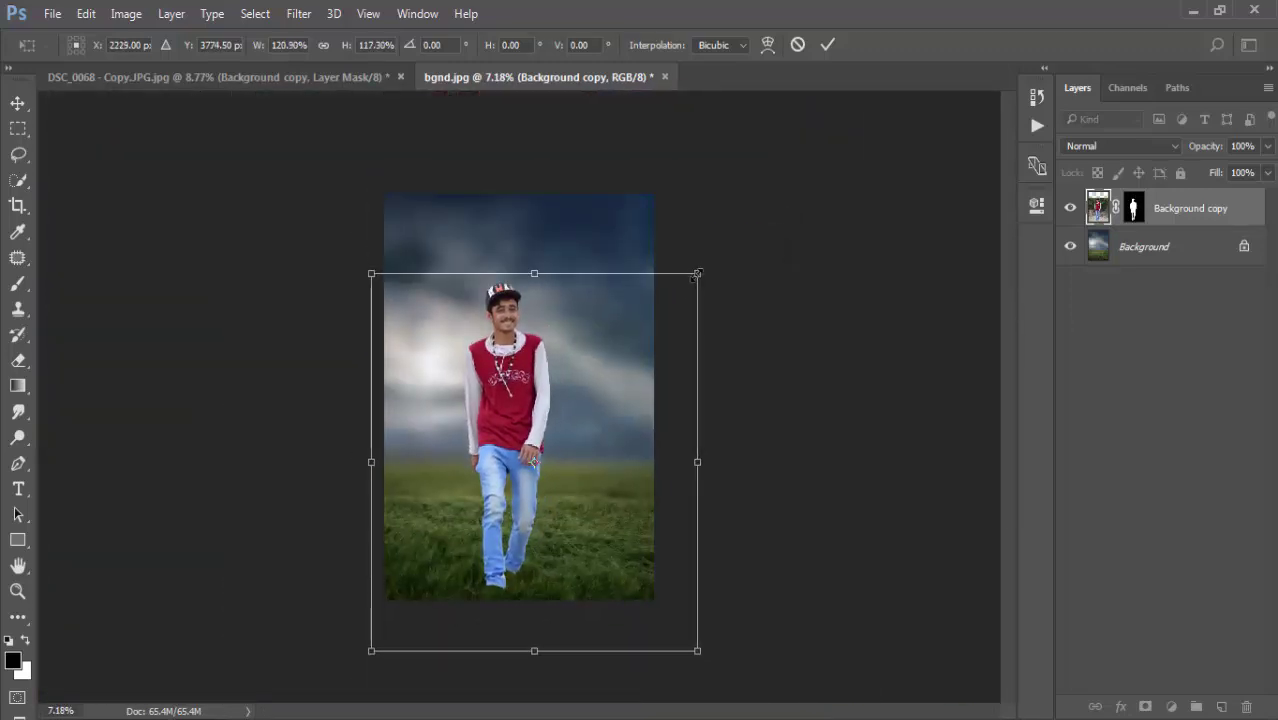
{"action": "left_click_drag", "start_coordinate": [553, 459], "coordinate": [566, 456]}
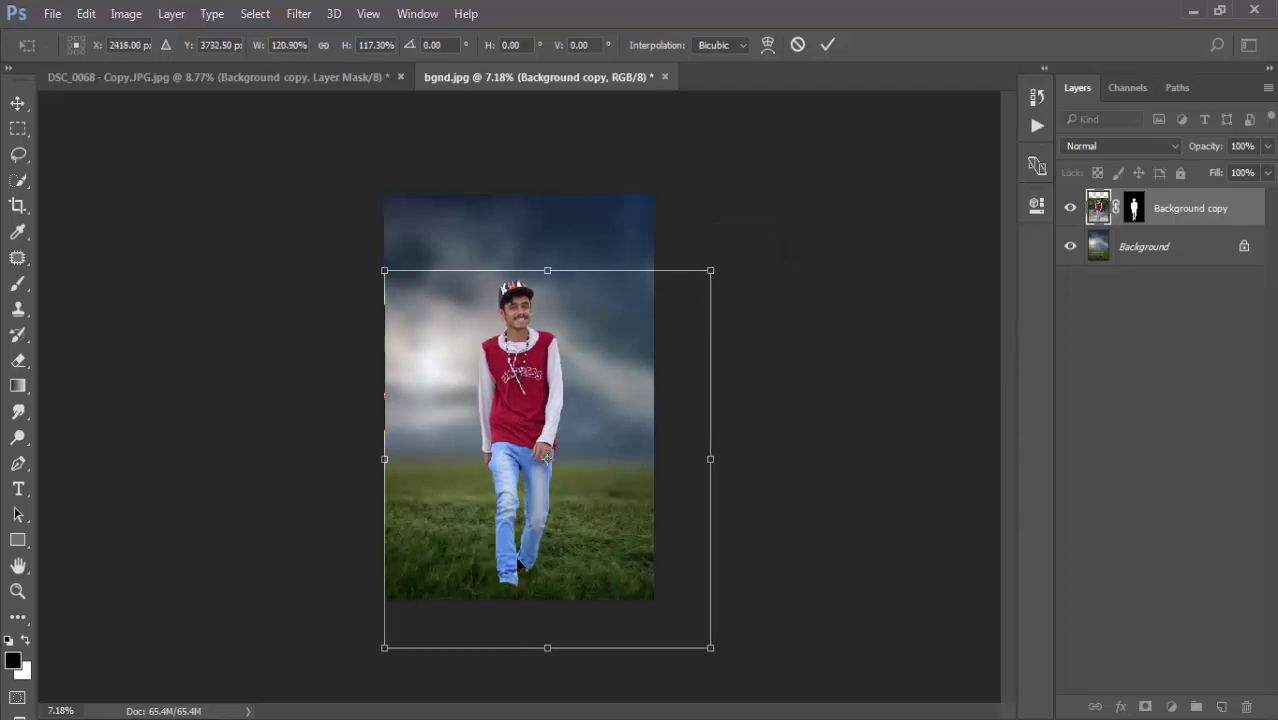
{"action": "scroll", "coordinate": [563, 640], "scroll_direction": "up", "scroll_amount": 2}
{"action": "scroll", "coordinate": [563, 640], "scroll_direction": "up", "scroll_amount": 2}
{"action": "scroll", "coordinate": [603, 276], "scroll_direction": "up", "scroll_amount": 2}
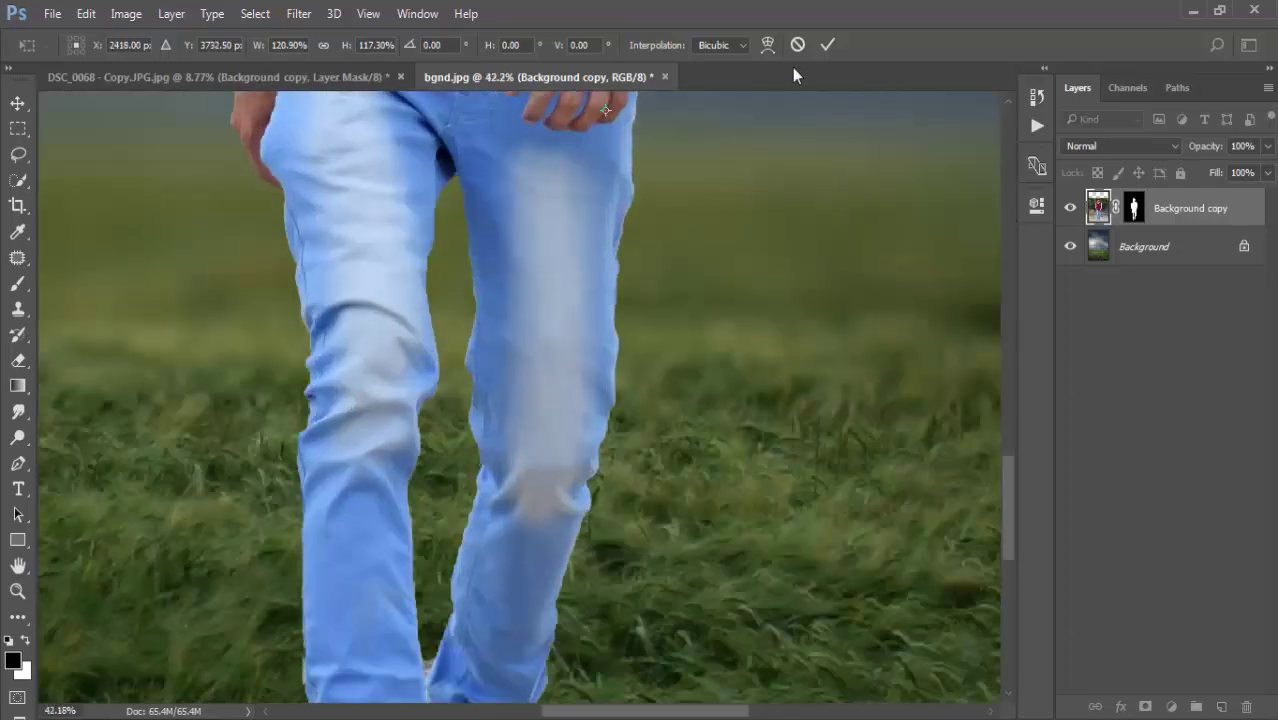
- Commit the man's resize and select his layer mask for editing
{"action": "key", "text": "Return"}
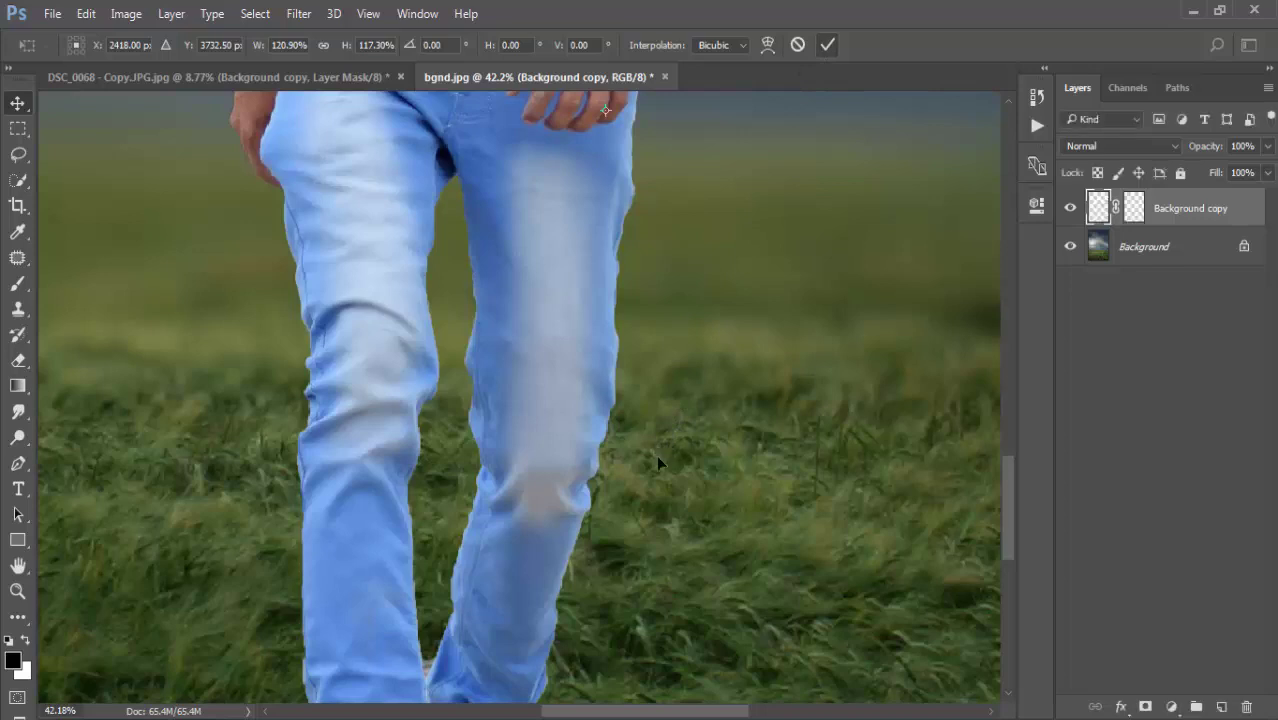
{"action": "scroll", "coordinate": [633, 500], "scroll_direction": "down", "scroll_amount": 5}
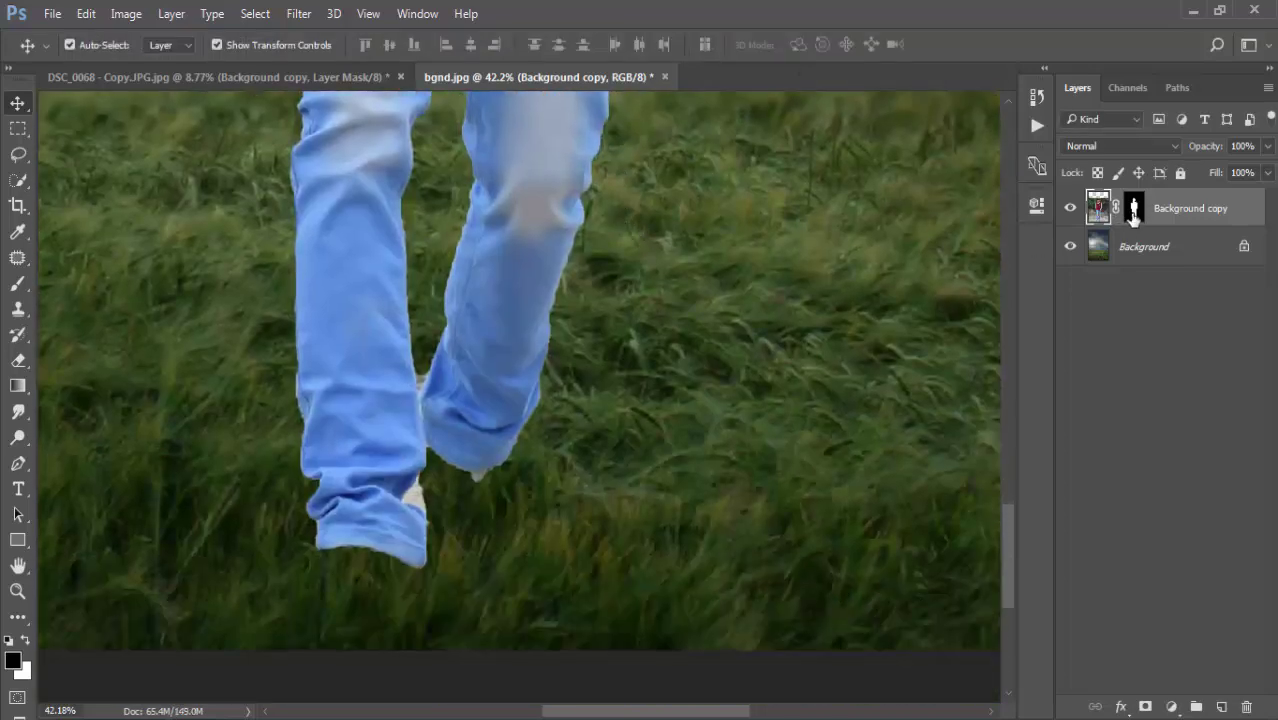
{"action": "left_click", "coordinate": [1134, 210]}
{"action": "right_click", "coordinate": [586, 337]}
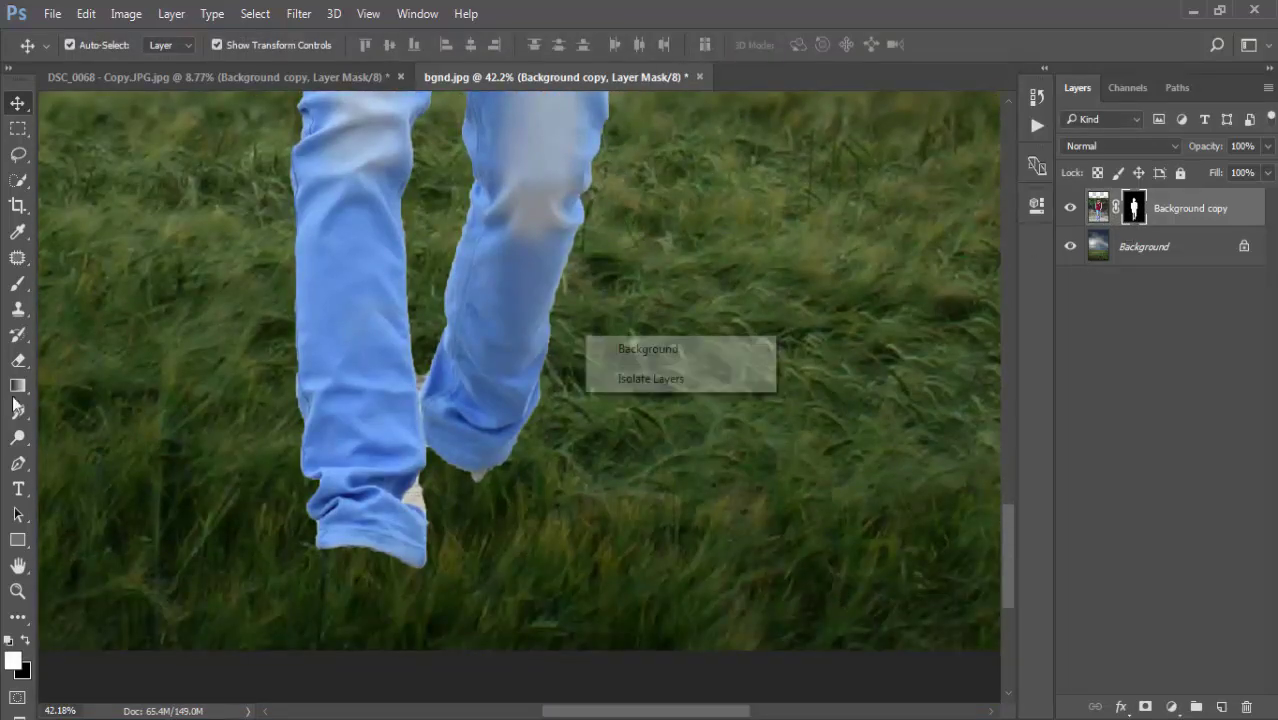
{"action": "left_click", "coordinate": [23, 366]}
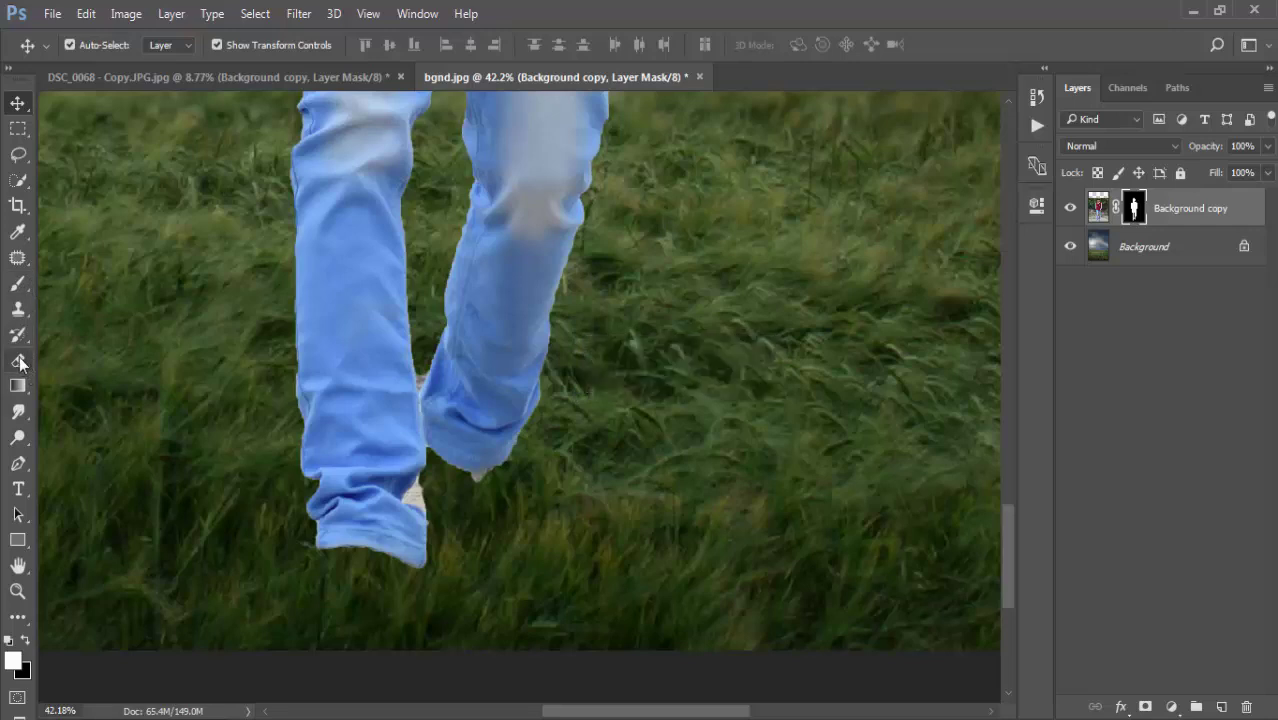
- Set up the Eraser with a grass-blade brush shape, undoing a test stamp
{"action": "left_click", "coordinate": [19, 362]}
{"action": "right_click", "coordinate": [512, 258]}
{"action": "scroll", "coordinate": [655, 477], "scroll_direction": "down", "scroll_amount": 3}
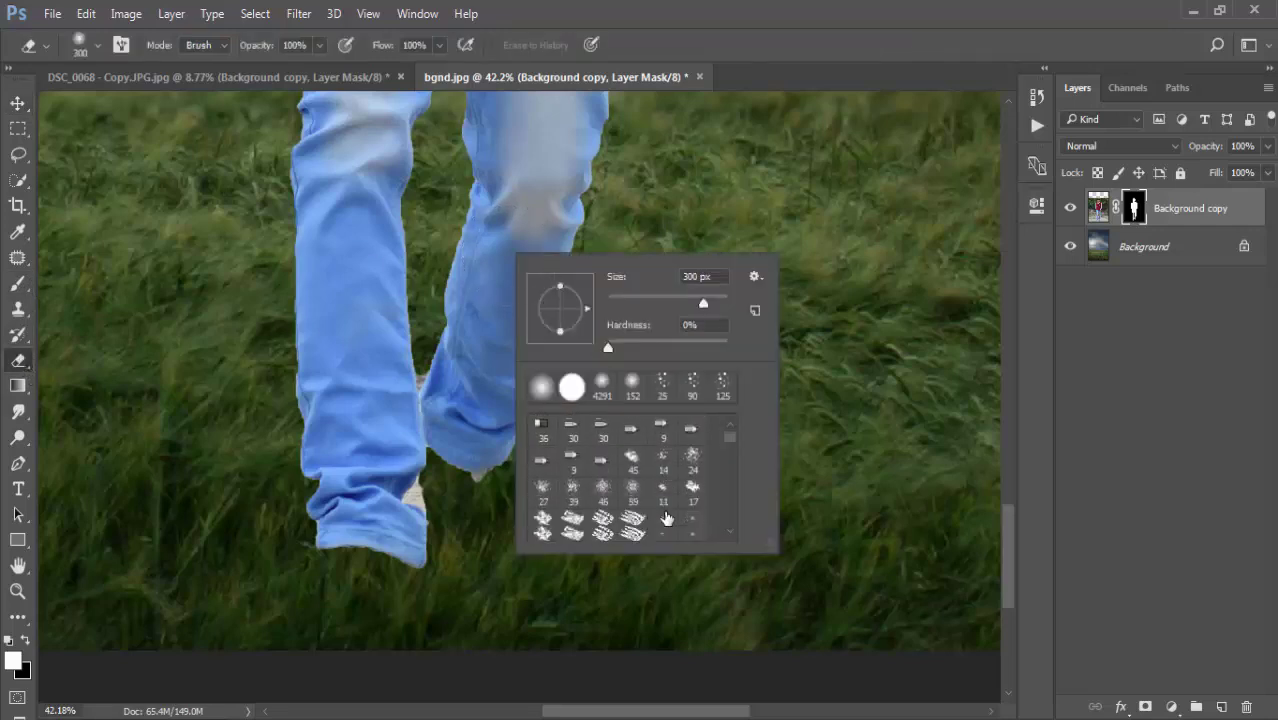
{"action": "scroll", "coordinate": [660, 500], "scroll_direction": "down", "scroll_amount": 3}
{"action": "double_click", "coordinate": [692, 508]}
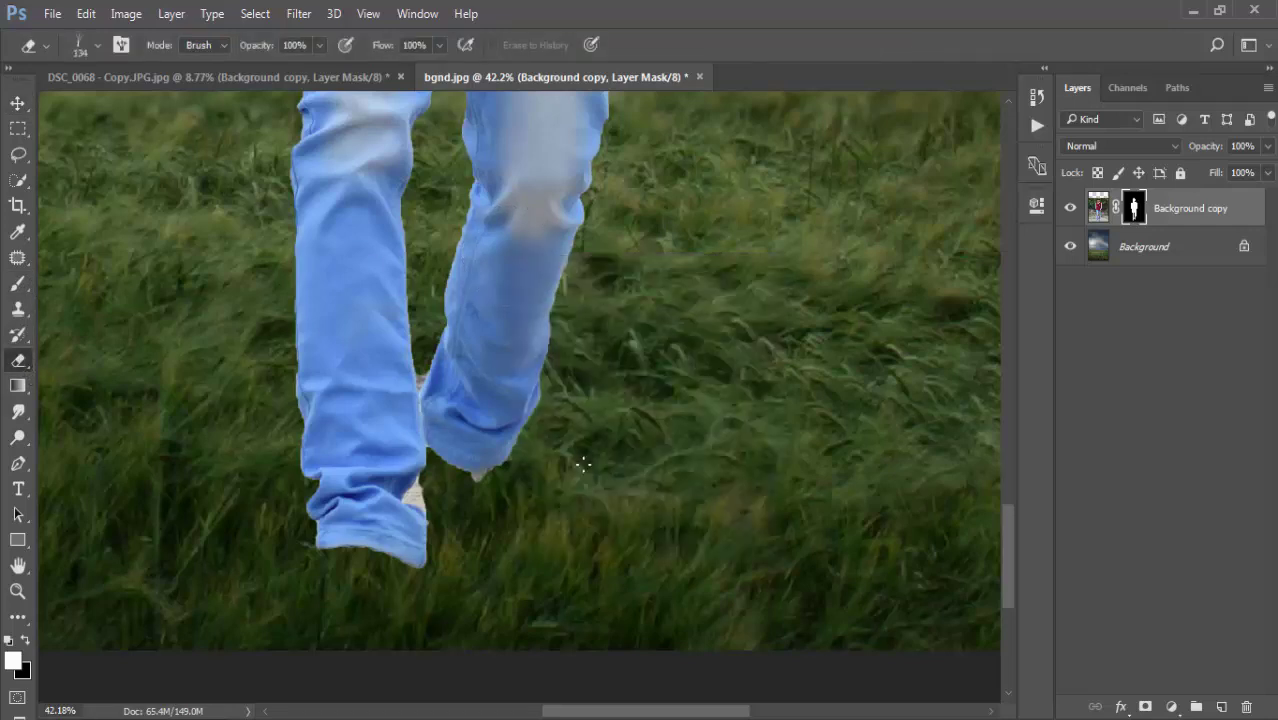
{"action": "left_click", "coordinate": [504, 455]}
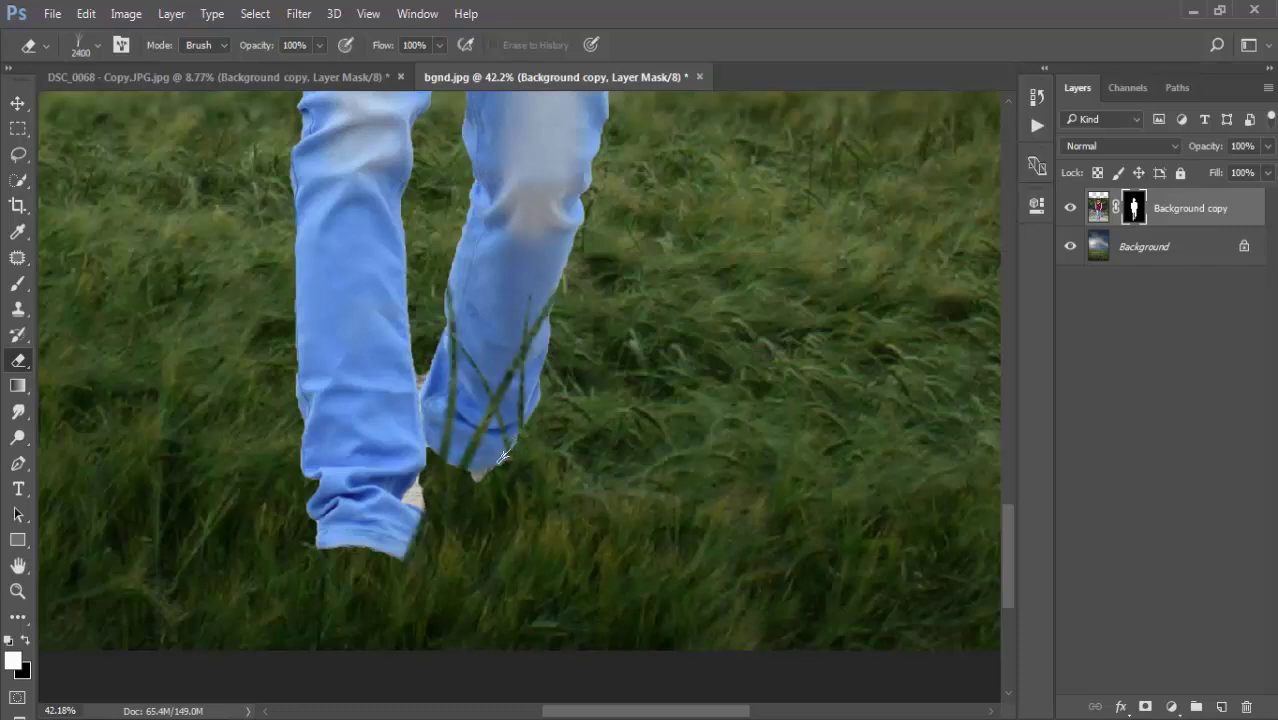
{"action": "key", "text": "ctrl+z"}
- With a smaller grass brush, erase grass blades into both jean hems and lower legs
{"action": "key", "text": "bracketleft"}
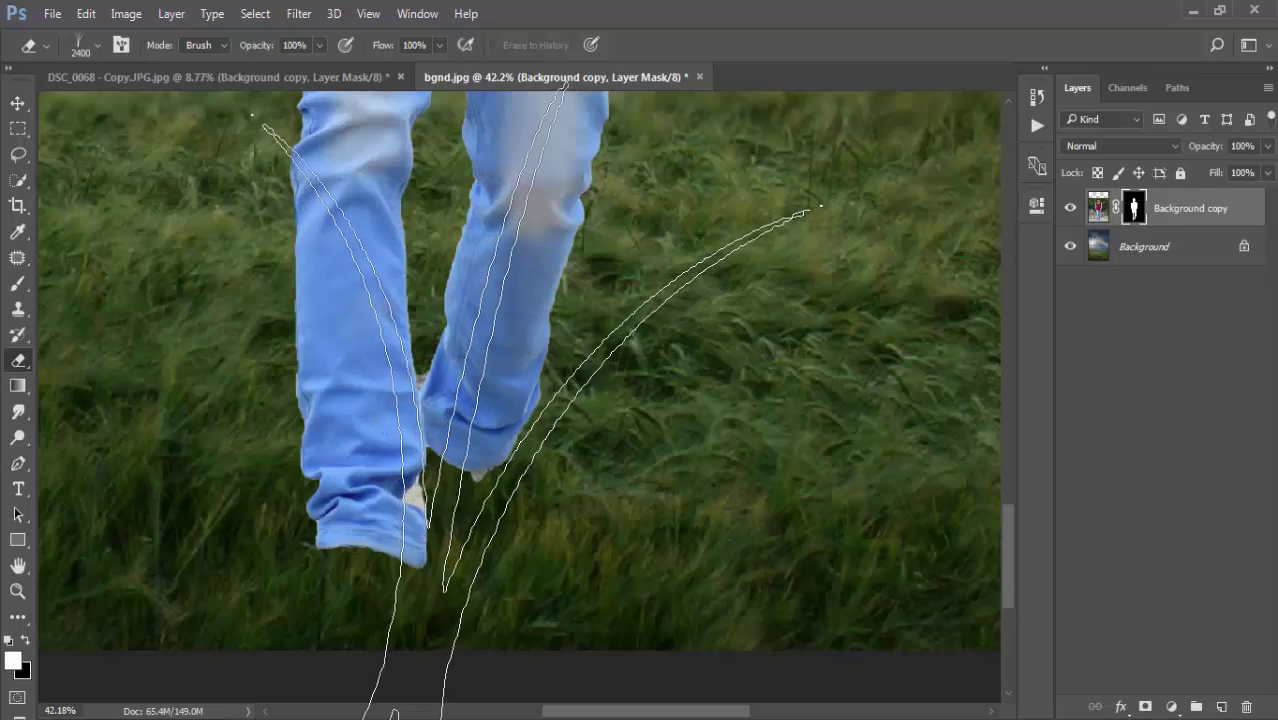
{"action": "key", "text": "bracketleft"}
{"action": "key", "text": "bracketleft"}
{"action": "key", "text": "bracketleft"}
{"action": "key", "text": "bracketleft"}
{"action": "key", "text": "bracketleft"}
{"action": "key", "text": "bracketleft"}
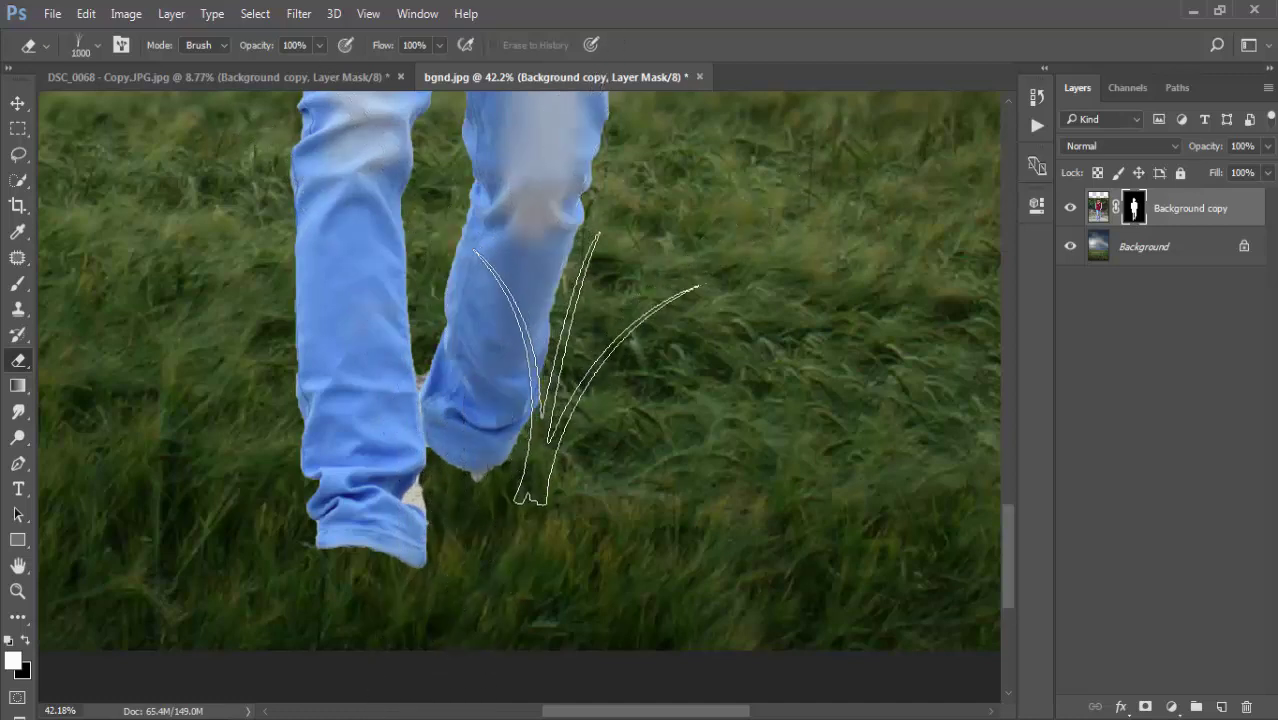
{"action": "key", "text": "bracketleft"}
{"action": "key", "text": "bracketleft"}
{"action": "key", "text": "bracketleft"}
{"action": "key", "text": "bracketleft"}
{"action": "key", "text": "bracketleft"}
{"action": "key", "text": "bracketleft"}
{"action": "mouse_move", "coordinate": [483, 450]}
{"action": "left_mouse_down"}
{"action": "mouse_move", "coordinate": [440, 515]}
{"action": "mouse_move", "coordinate": [330, 470]}
{"action": "left_mouse_up"}
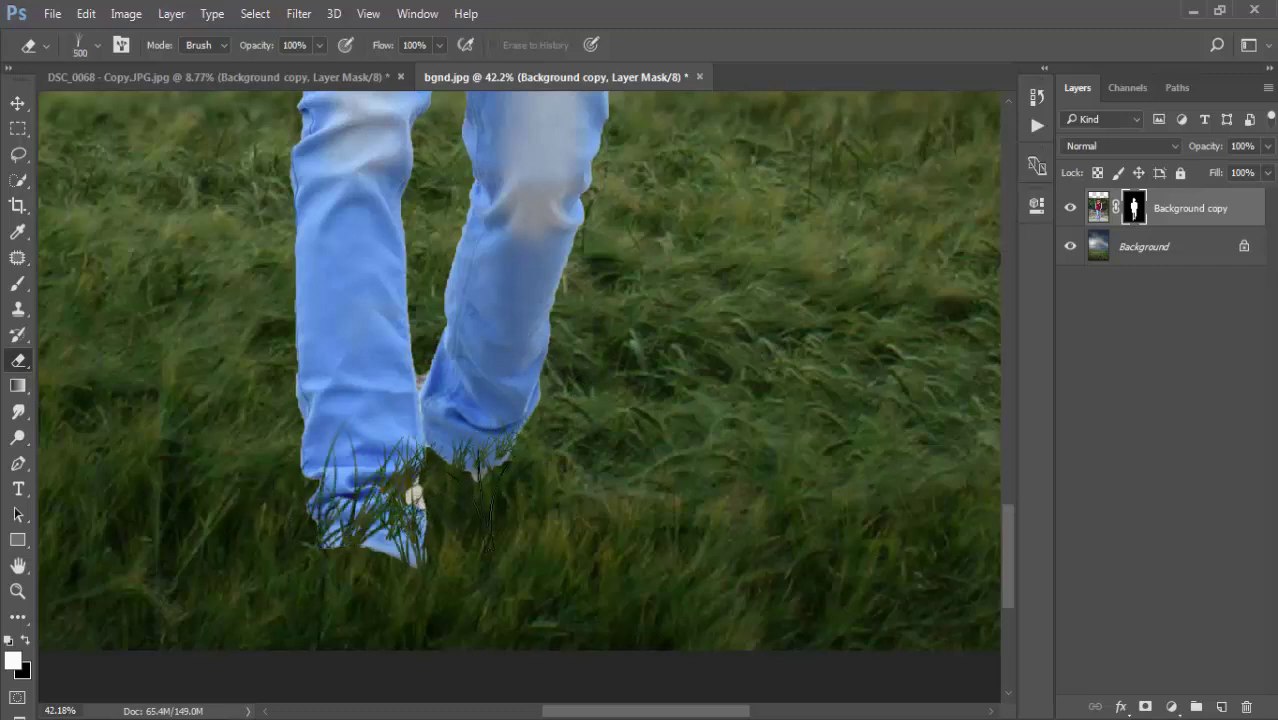
{"action": "key", "text": "bracketright"}
{"action": "key", "text": "bracketright"}
{"action": "mouse_move", "coordinate": [305, 445]}
{"action": "left_mouse_down"}
{"action": "mouse_move", "coordinate": [440, 470]}
{"action": "mouse_move", "coordinate": [520, 370]}
{"action": "left_mouse_up"}
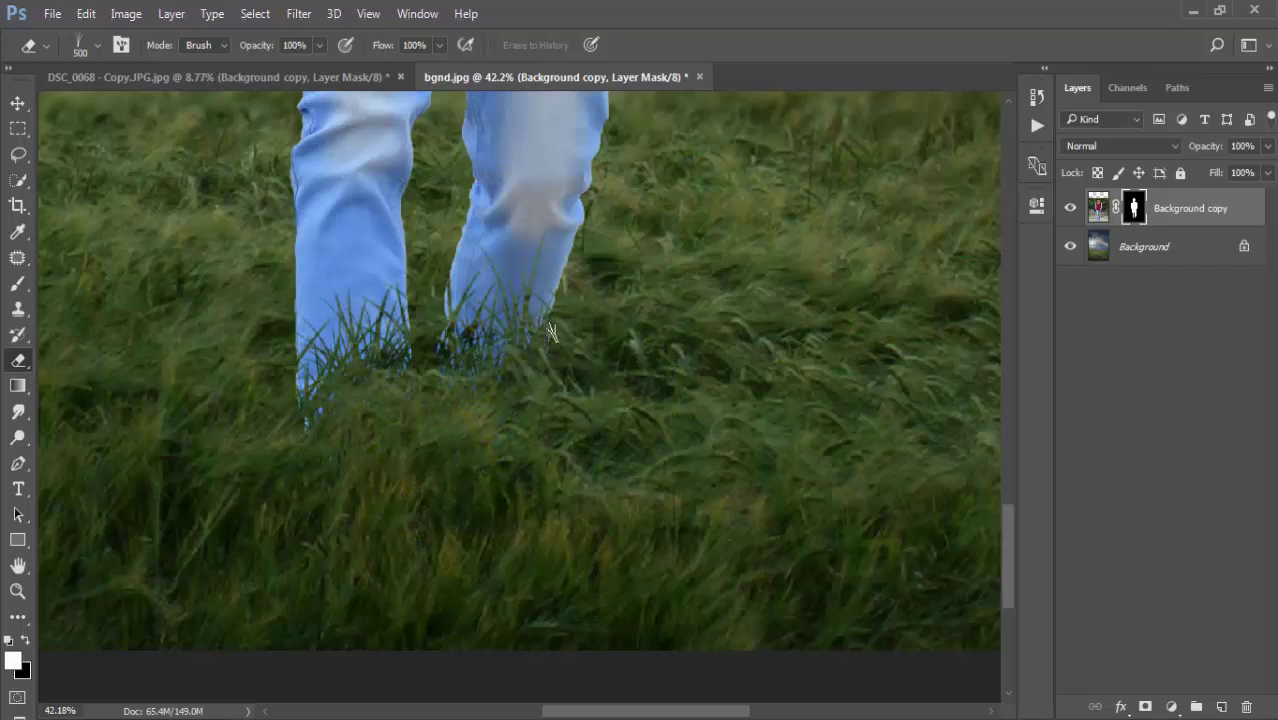
{"action": "left_click_drag", "start_coordinate": [551, 333], "coordinate": [551, 333]}
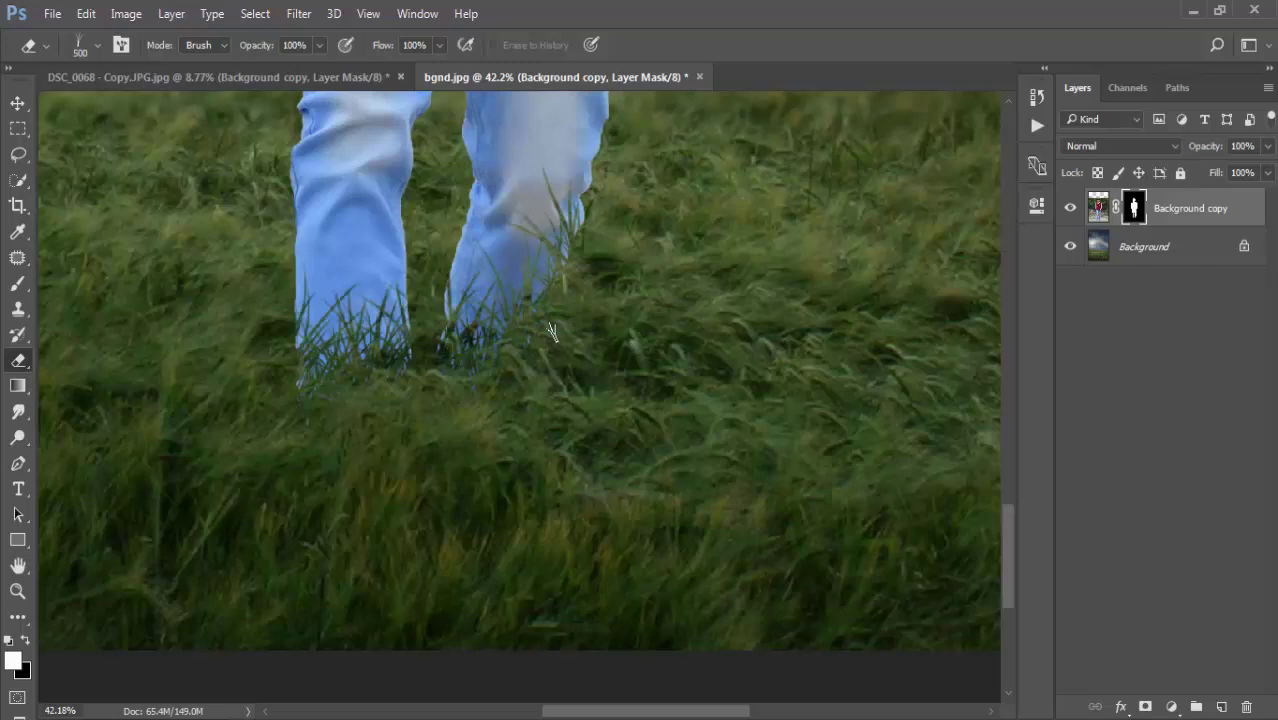
{"action": "scroll", "coordinate": [551, 333], "scroll_direction": "down", "scroll_amount": 3}
- Reposition the man horizontally on the background with the Move tool
{"action": "scroll", "coordinate": [551, 333], "scroll_direction": "down", "scroll_amount": 3}
{"action": "scroll", "coordinate": [551, 333], "scroll_direction": "down", "scroll_amount": 3}
{"action": "scroll", "coordinate": [551, 333], "scroll_direction": "up", "scroll_amount": 2}
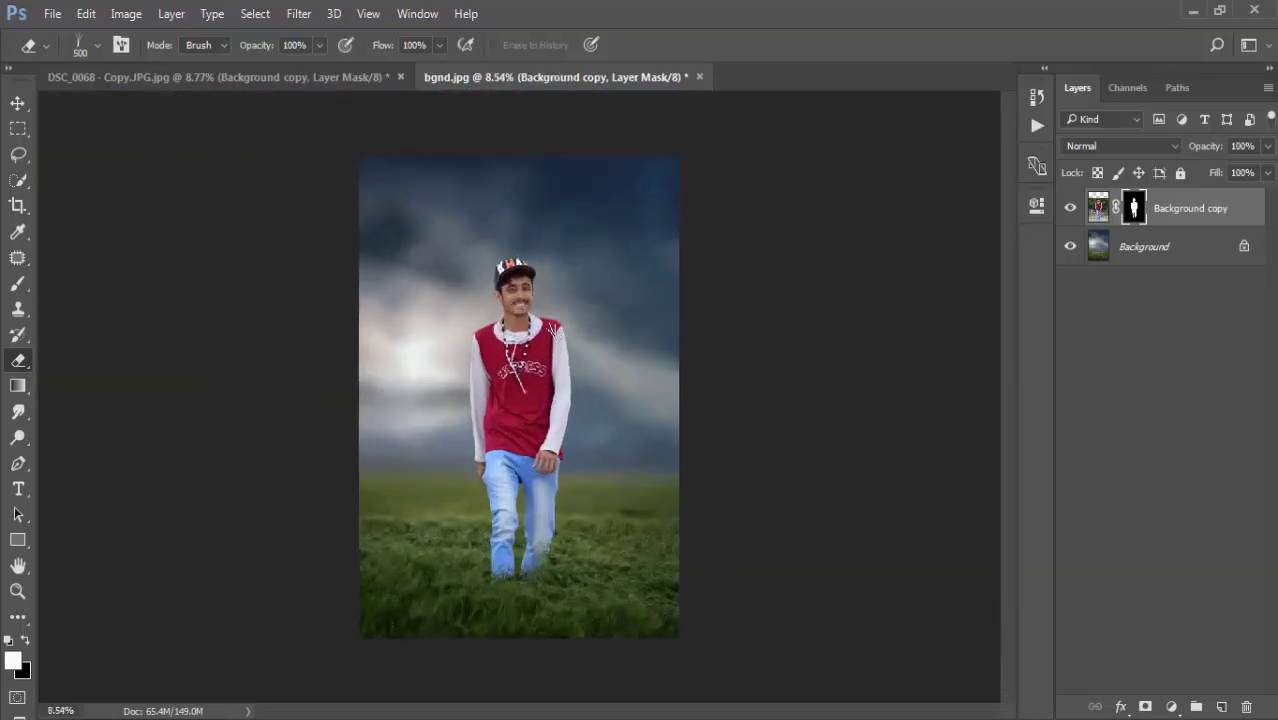
{"action": "scroll", "coordinate": [551, 333], "scroll_direction": "up", "scroll_amount": 1}
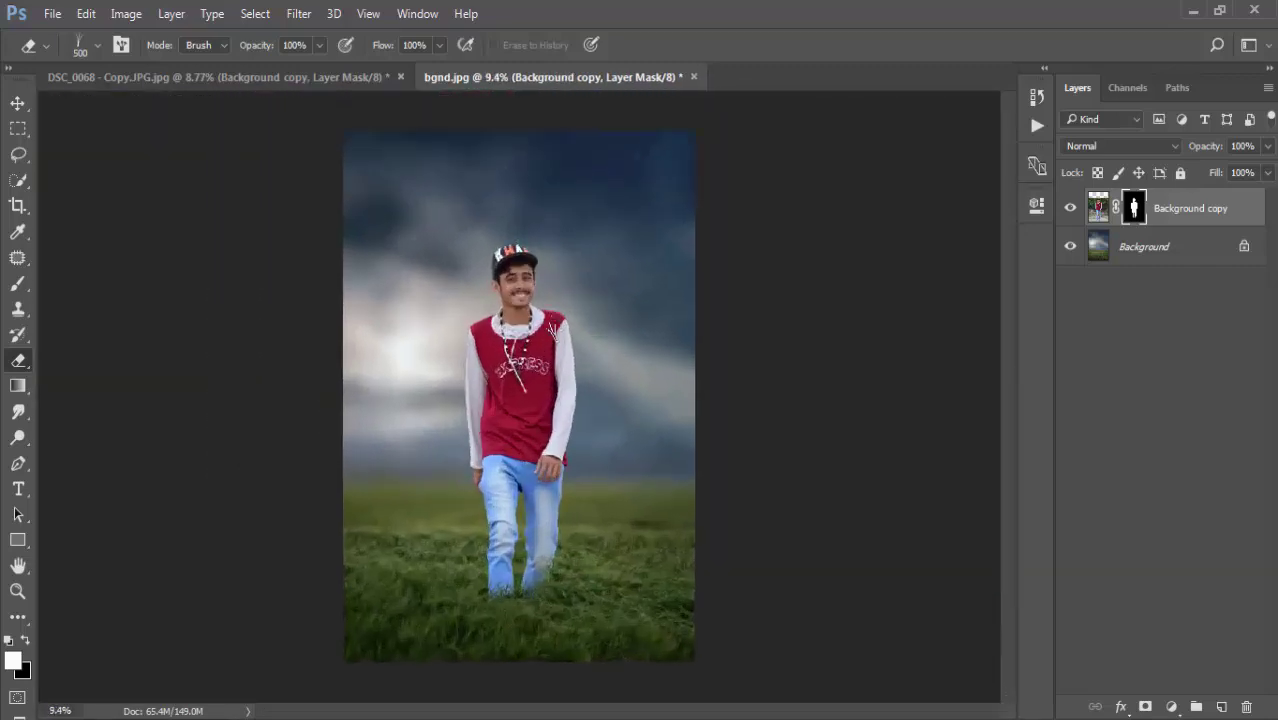
{"action": "scroll", "coordinate": [551, 330], "scroll_direction": "down", "scroll_amount": 1}
{"action": "scroll", "coordinate": [551, 330], "scroll_direction": "down", "scroll_amount": 1}
{"action": "scroll", "coordinate": [551, 330], "scroll_direction": "up", "scroll_amount": 3}
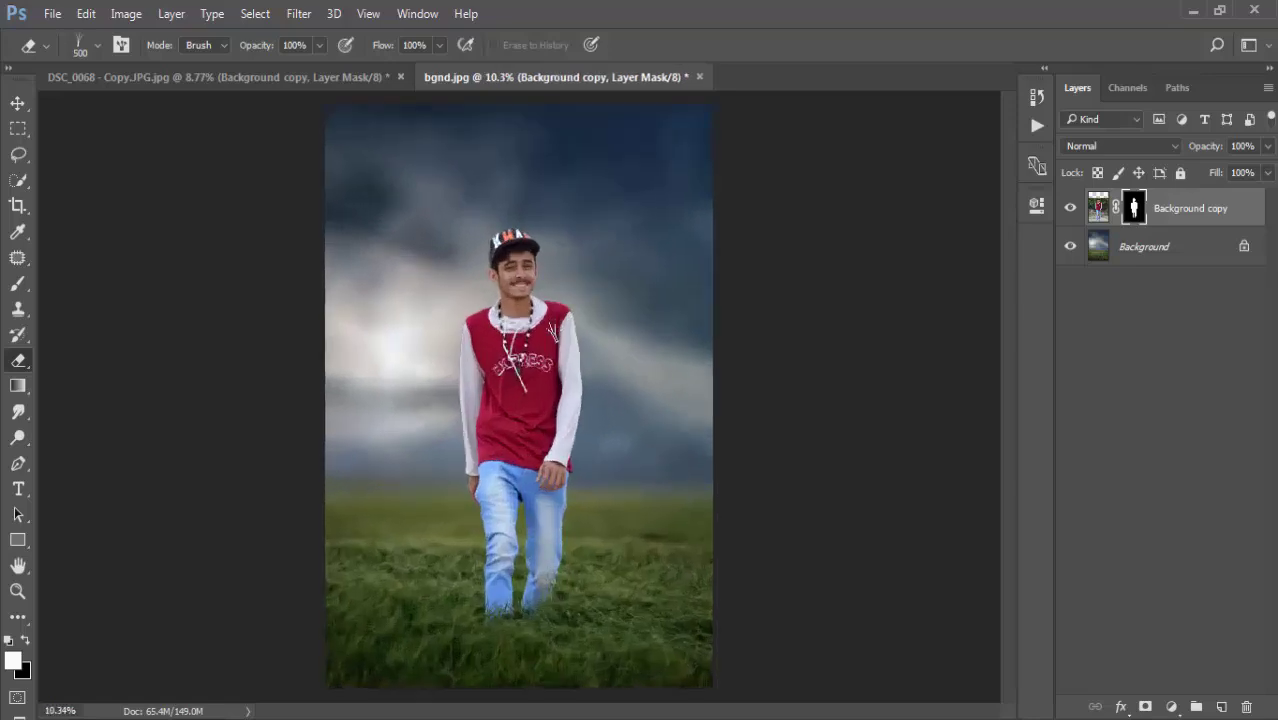
{"action": "scroll", "coordinate": [551, 331], "scroll_direction": "down", "scroll_amount": 2}
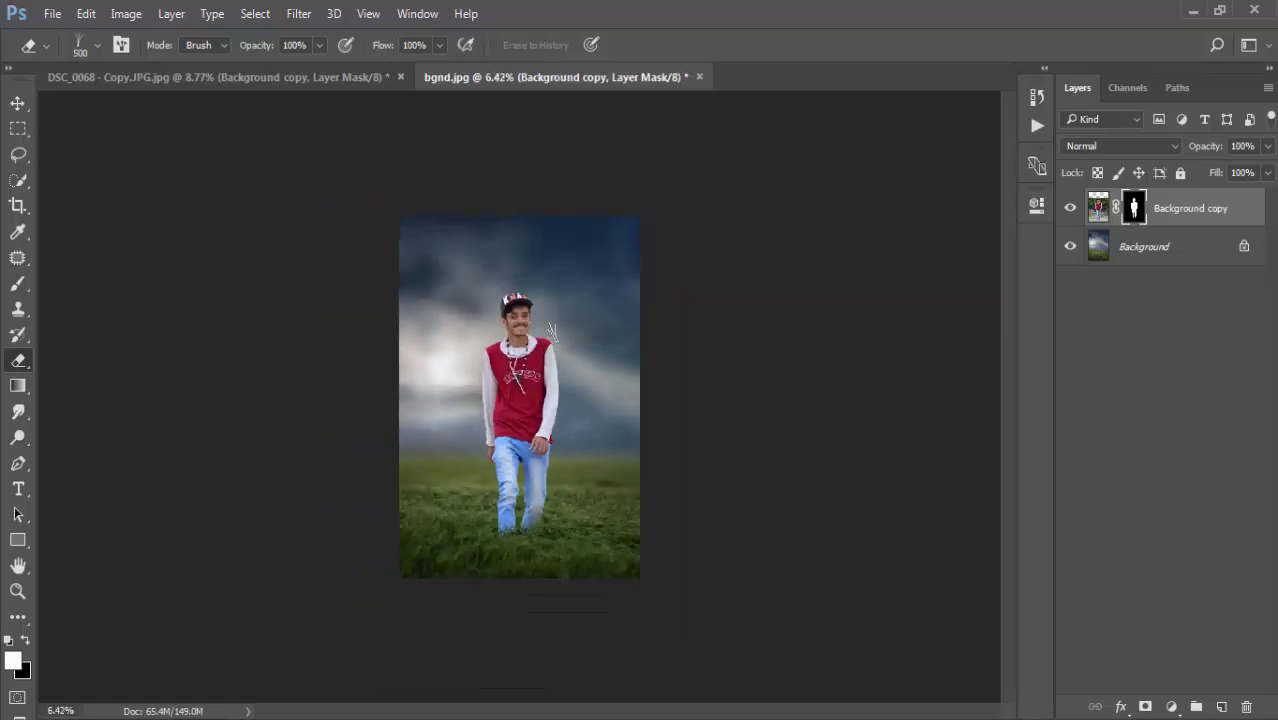
{"action": "key", "text": "v"}
{"action": "scroll", "coordinate": [551, 330], "scroll_direction": "up", "scroll_amount": 1}
{"action": "scroll", "coordinate": [551, 330], "scroll_direction": "up", "scroll_amount": 1}
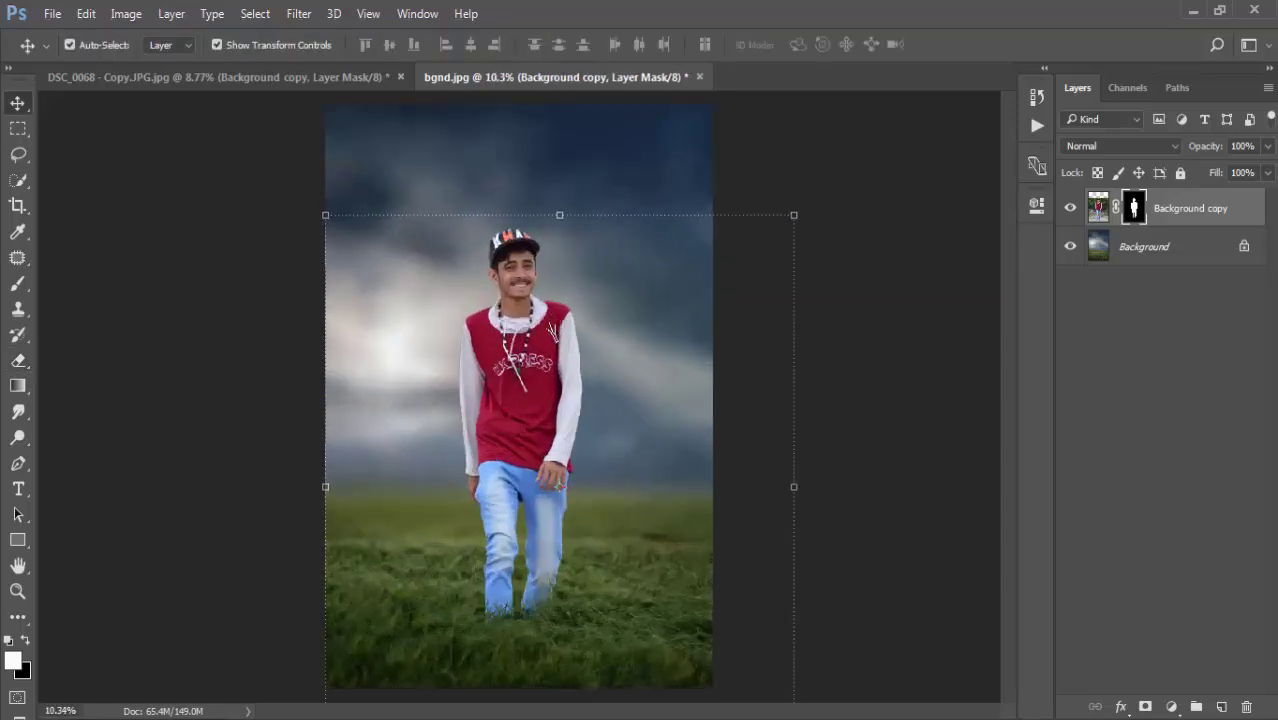
{"action": "left_click_drag", "start_coordinate": [490, 505], "coordinate": [510, 507]}
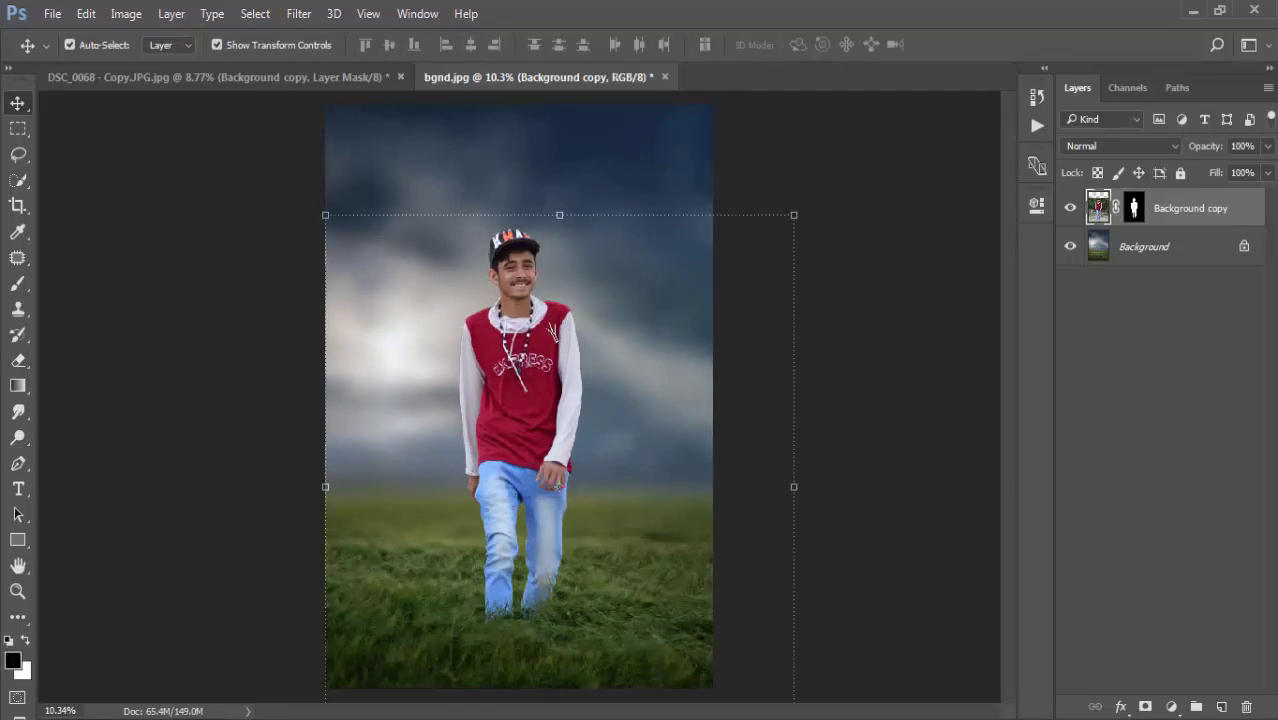
{"action": "left_click_drag", "start_coordinate": [551, 330], "coordinate": [523, 330]}
{"action": "scroll", "coordinate": [551, 330], "scroll_direction": "down", "scroll_amount": 1}
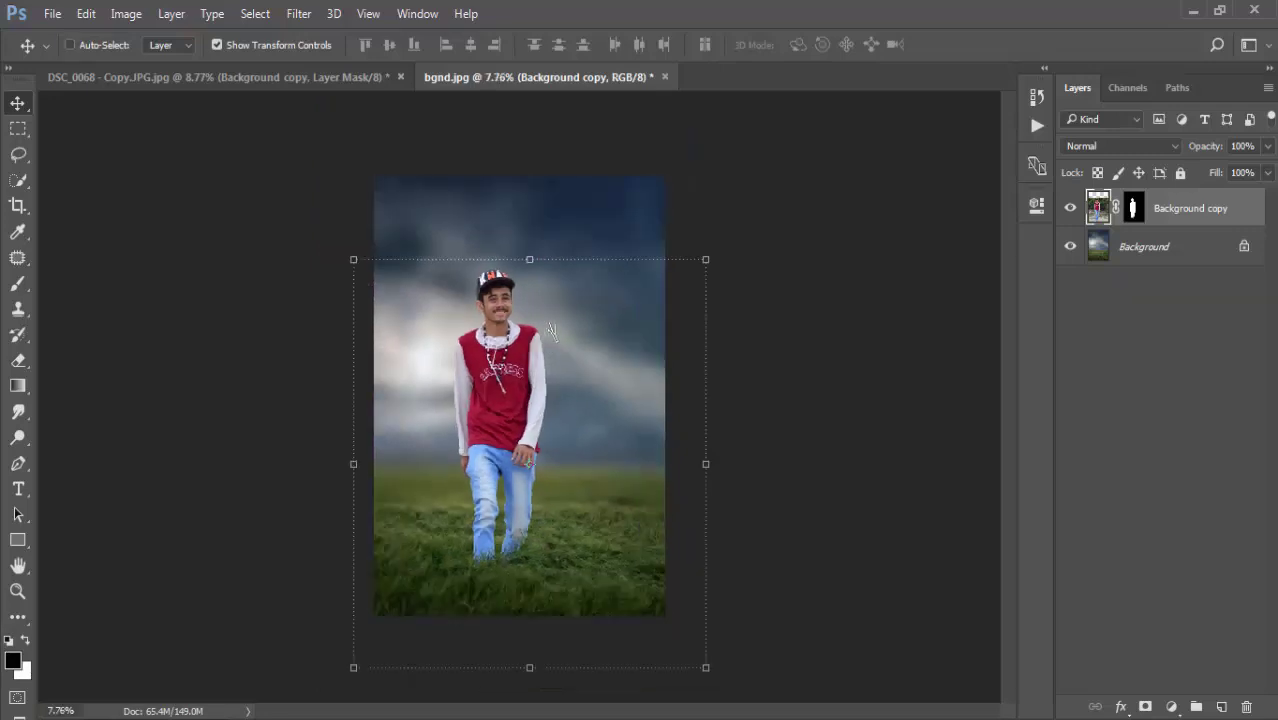
{"action": "left_click_drag", "start_coordinate": [551, 330], "coordinate": [561, 330]}
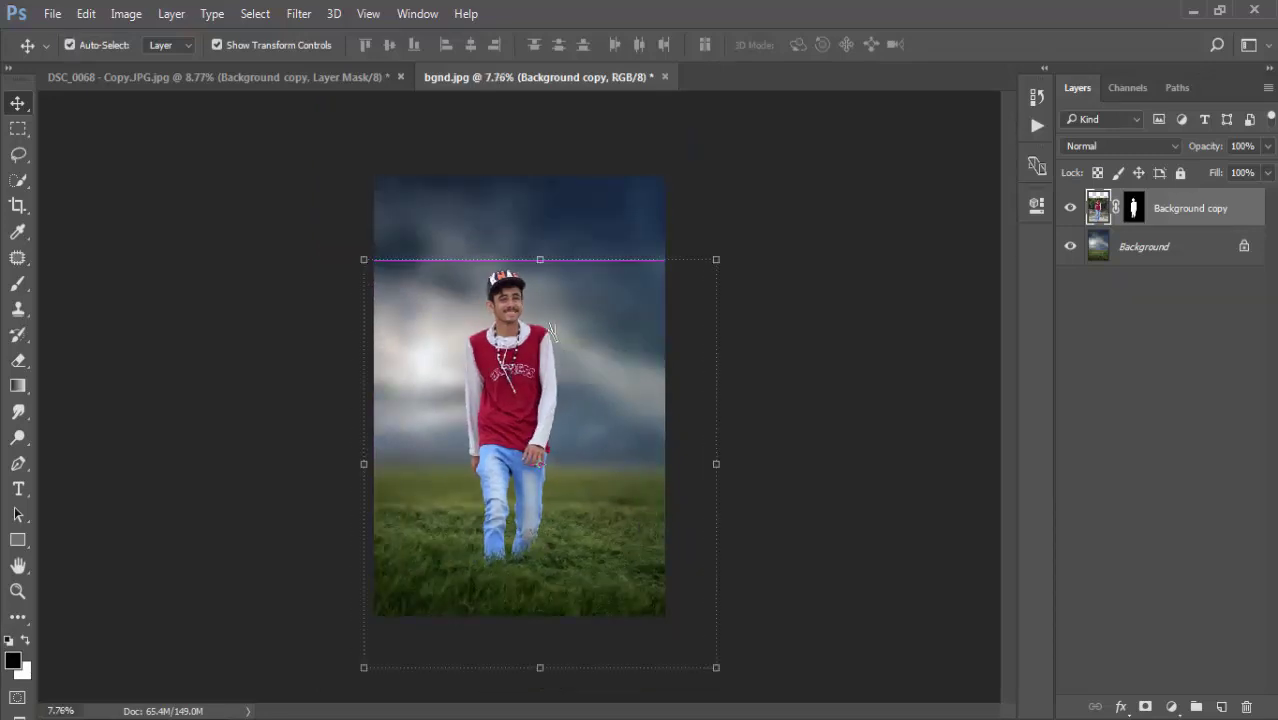
- Free-transform the man up to about 110% and shift him slightly down-left
{"action": "key", "text": "ctrl+t"}
{"action": "left_click_drag", "start_coordinate": [716, 260], "coordinate": [752, 203]}
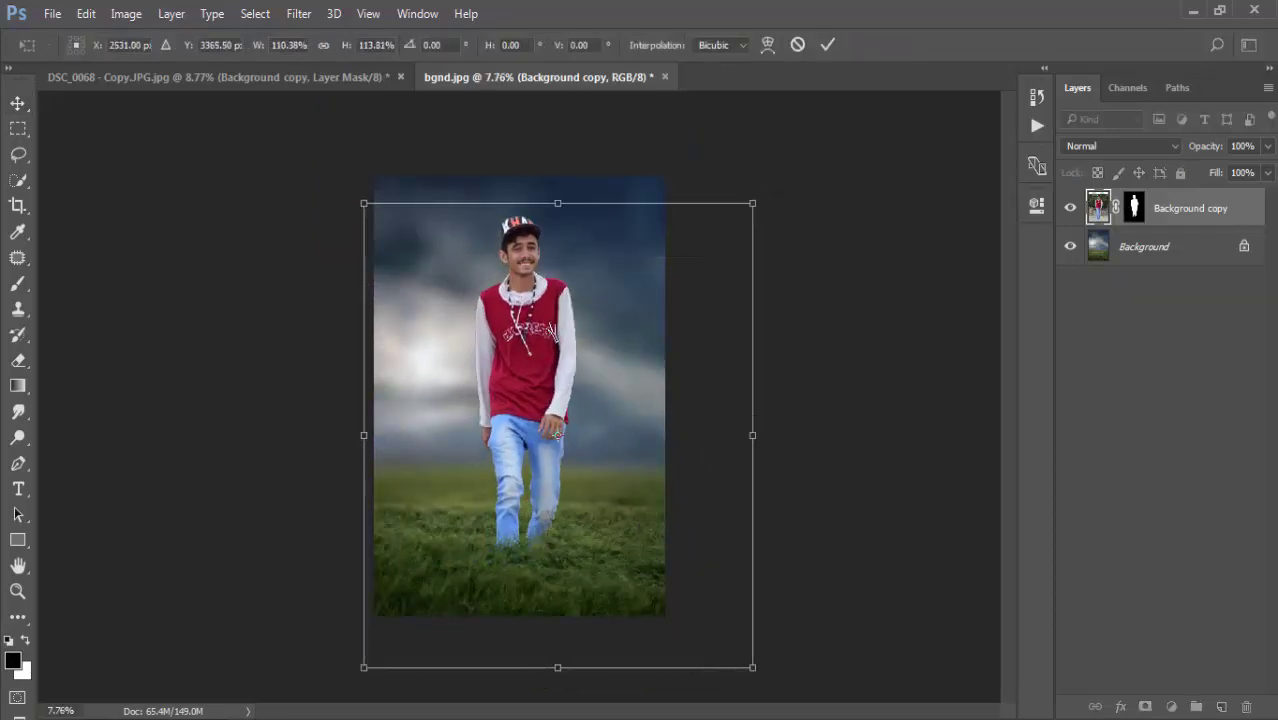
{"action": "left_click_drag", "start_coordinate": [575, 330], "coordinate": [565, 342]}
{"action": "scroll", "coordinate": [510, 415], "scroll_direction": "down", "scroll_amount": 1}
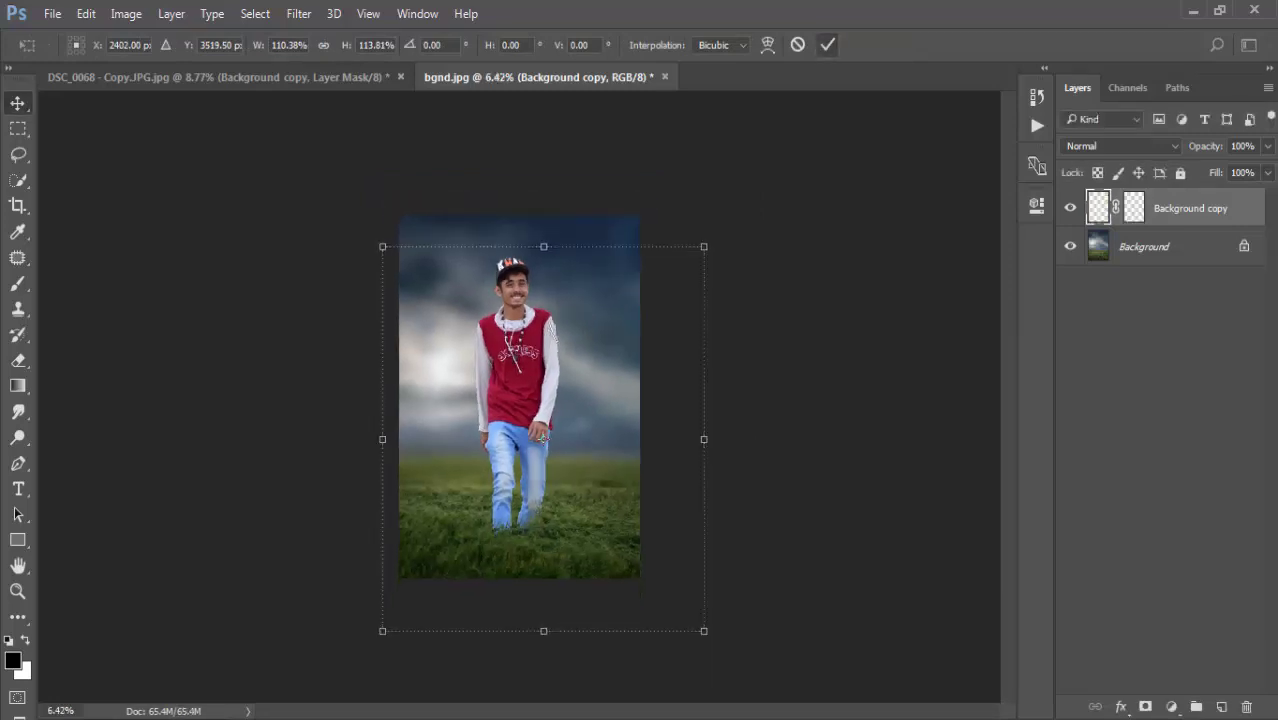
{"action": "left_click", "coordinate": [827, 44]}
- Rescale the man down to about 87%, recentre him, and commit the transform
{"action": "left_click_drag", "start_coordinate": [537, 350], "coordinate": [548, 352]}
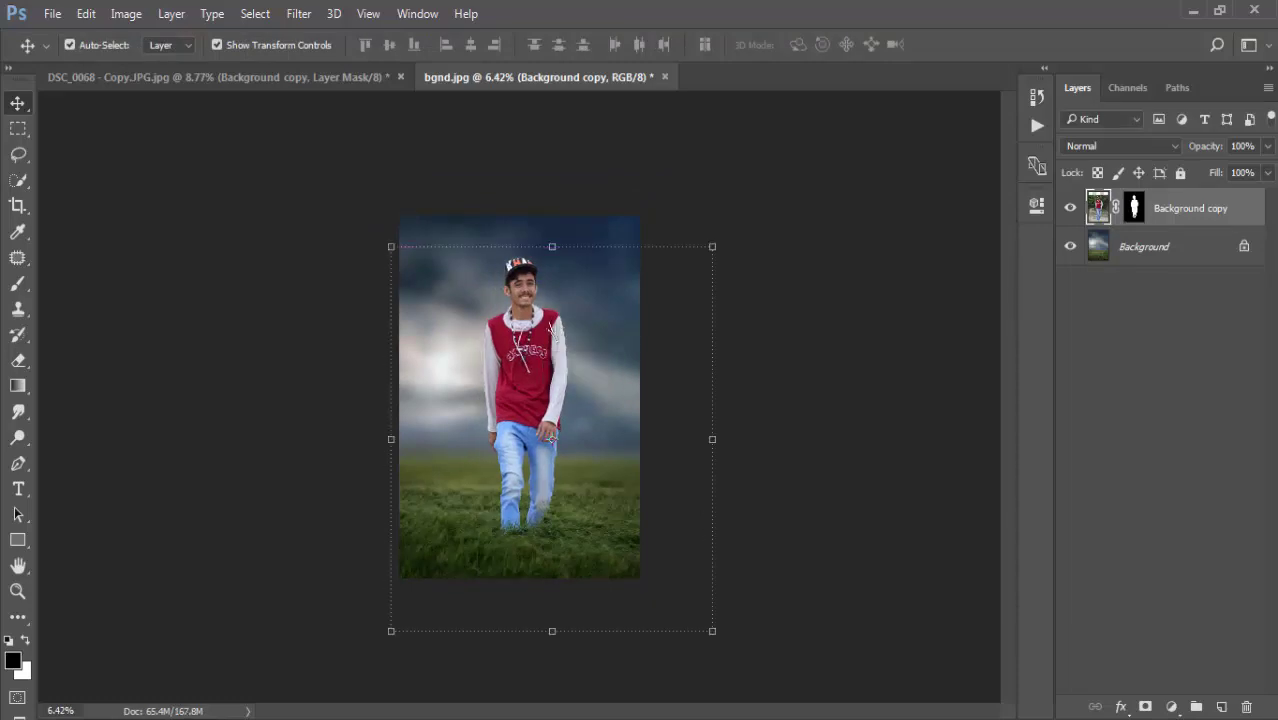
{"action": "left_click_drag", "start_coordinate": [712, 246], "coordinate": [672, 299]}
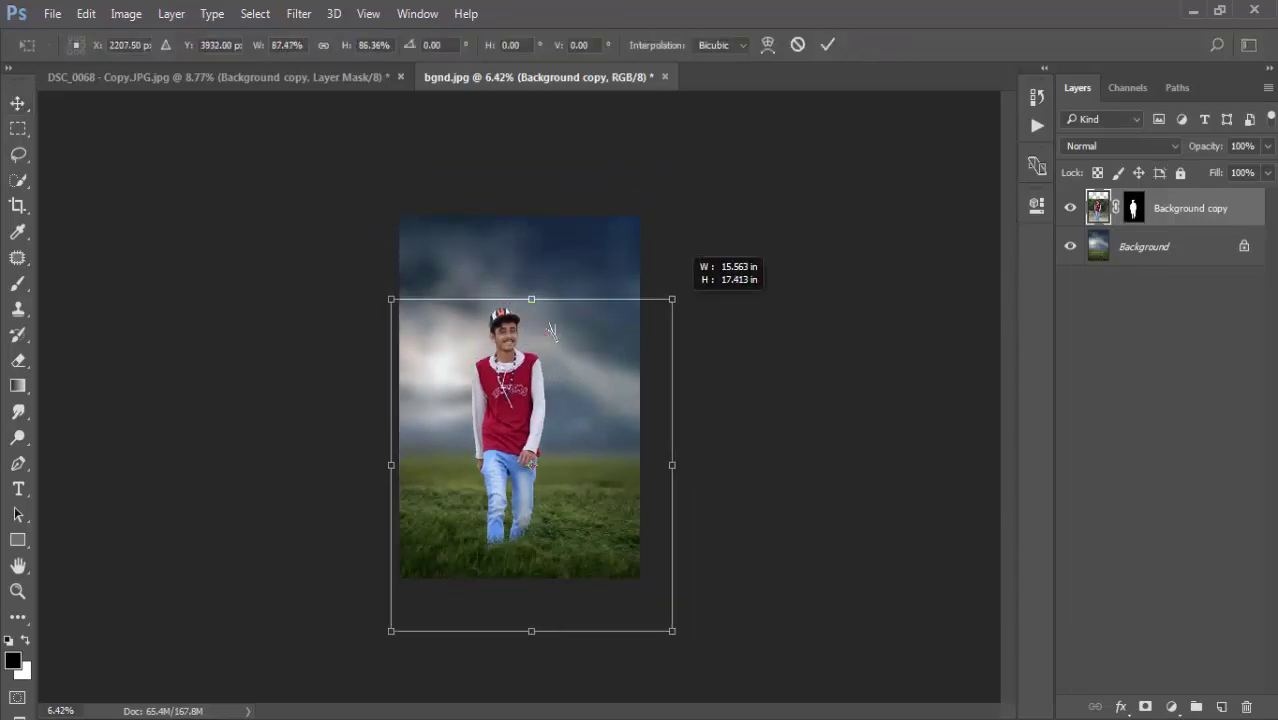
{"action": "mouse_move", "coordinate": [551, 330]}
{"action": "left_mouse_down"}
{"action": "mouse_move", "coordinate": [568, 322]}
{"action": "mouse_move", "coordinate": [542, 330]}
{"action": "left_mouse_up"}
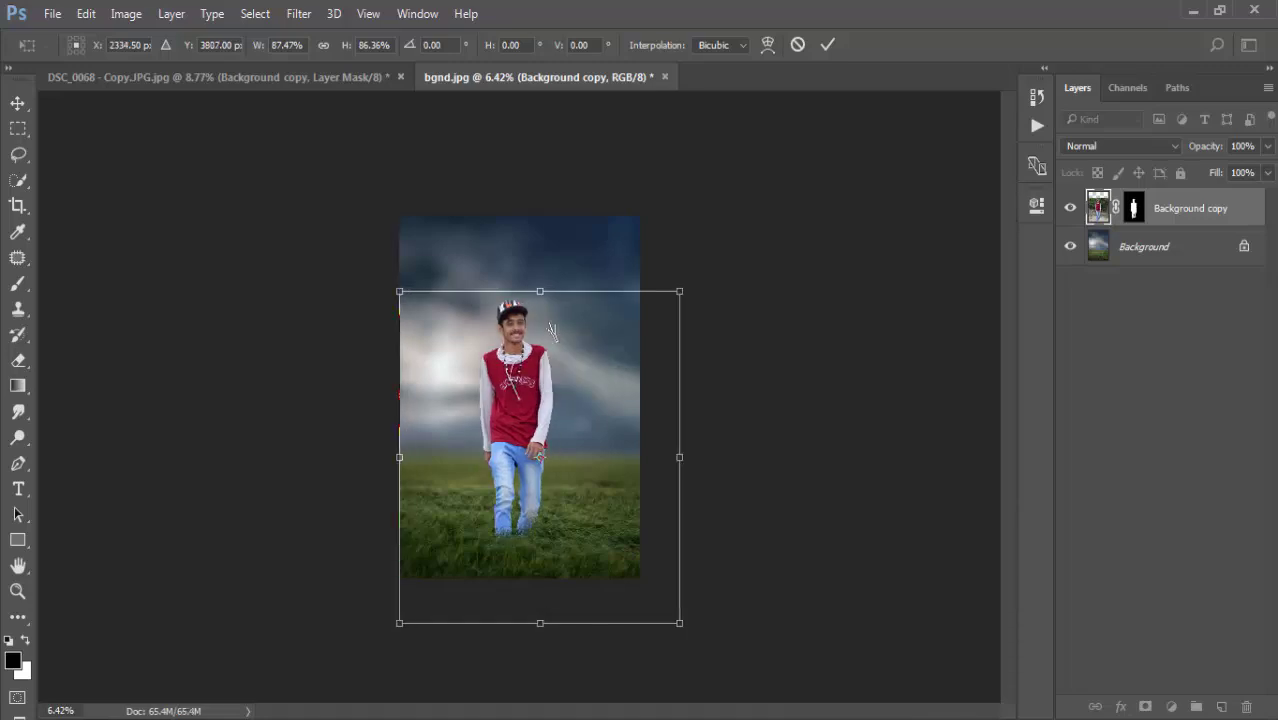
{"action": "key", "text": "ctrl+plus"}
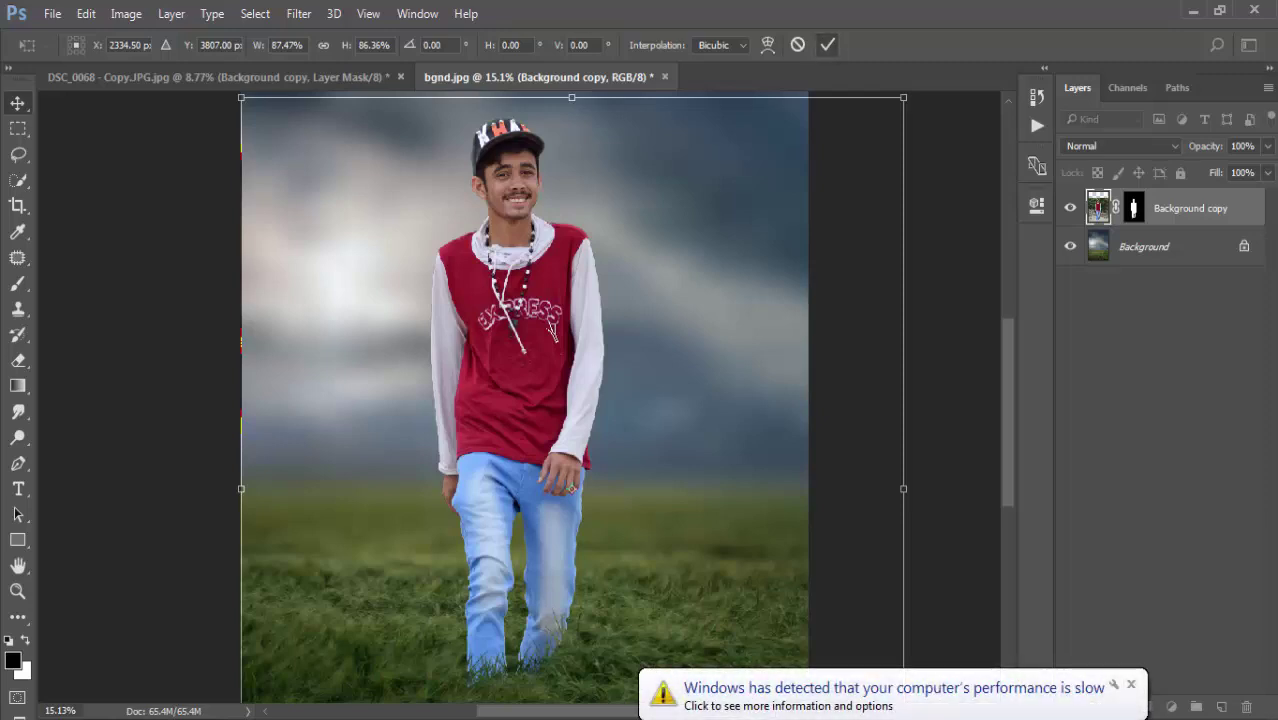
{"action": "key", "text": "Return"}
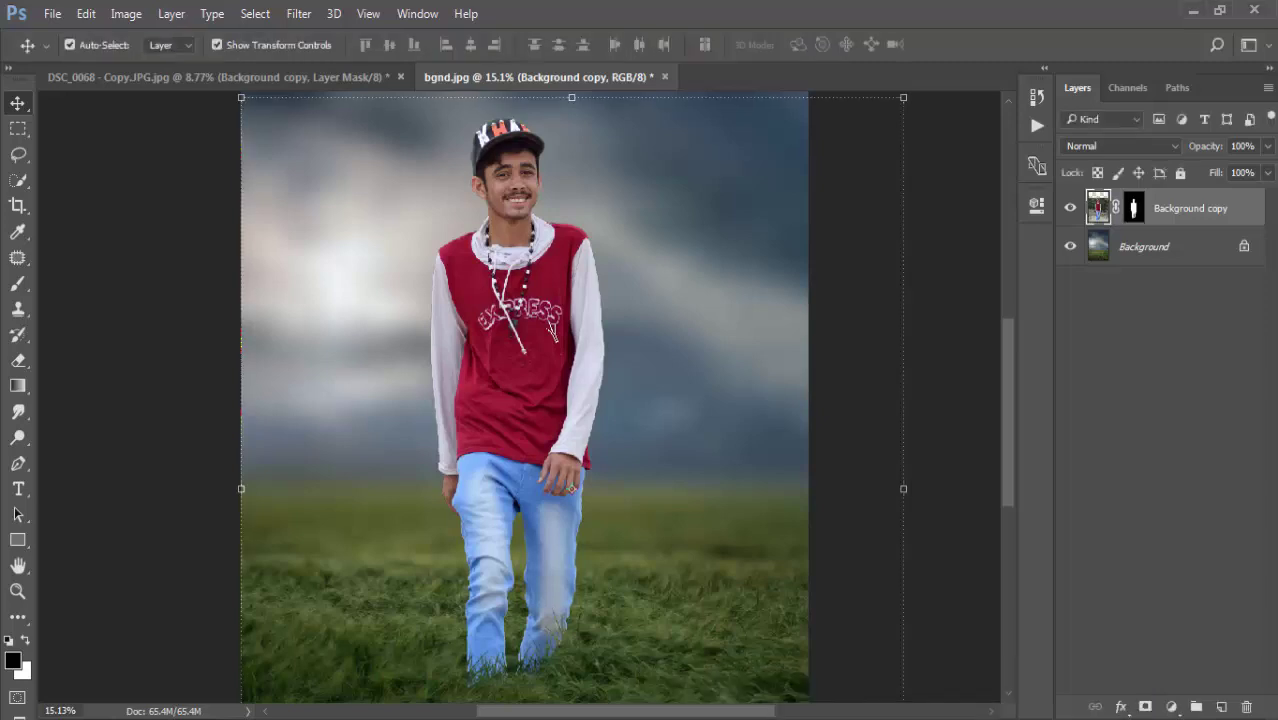
{"action": "scroll", "coordinate": [551, 330], "scroll_direction": "down", "scroll_amount": 2}
{"action": "scroll", "coordinate": [551, 330], "scroll_direction": "down", "scroll_amount": 2}
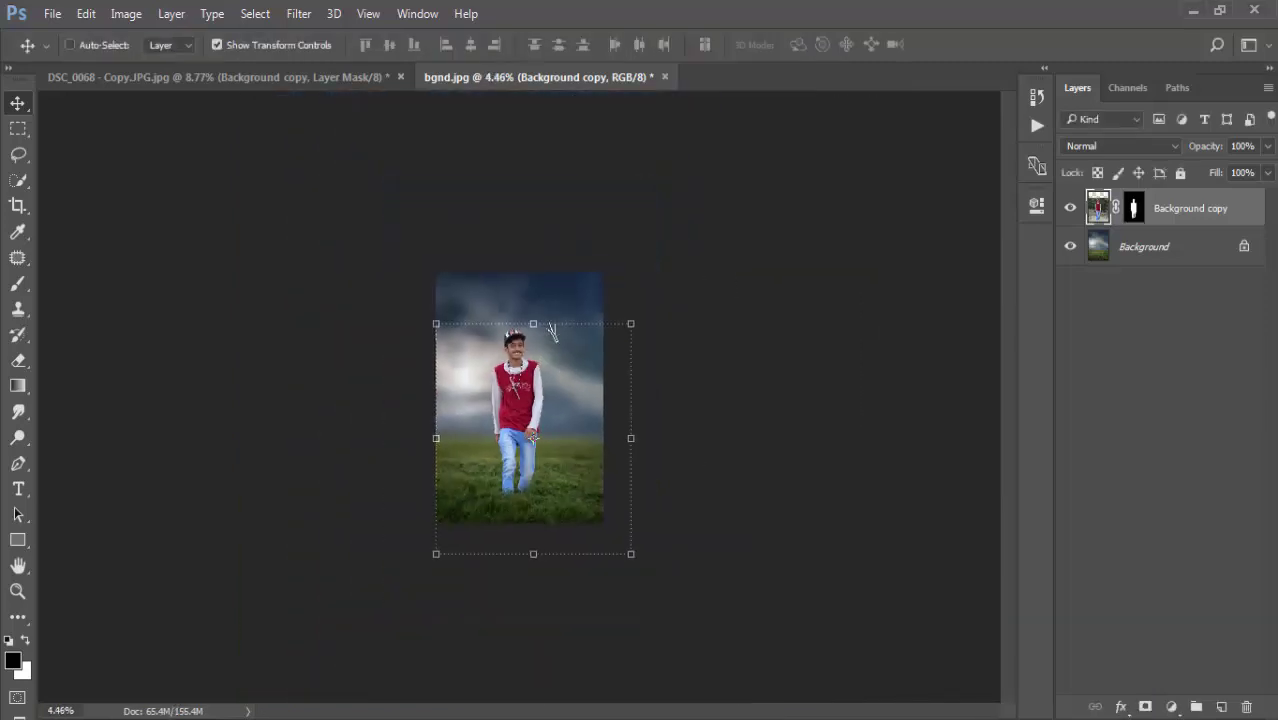
{"action": "scroll", "coordinate": [551, 330], "scroll_direction": "down", "scroll_amount": 2}
{"action": "scroll", "coordinate": [551, 330], "scroll_direction": "up", "scroll_amount": 2}
{"action": "scroll", "coordinate": [551, 330], "scroll_direction": "up", "scroll_amount": 1}
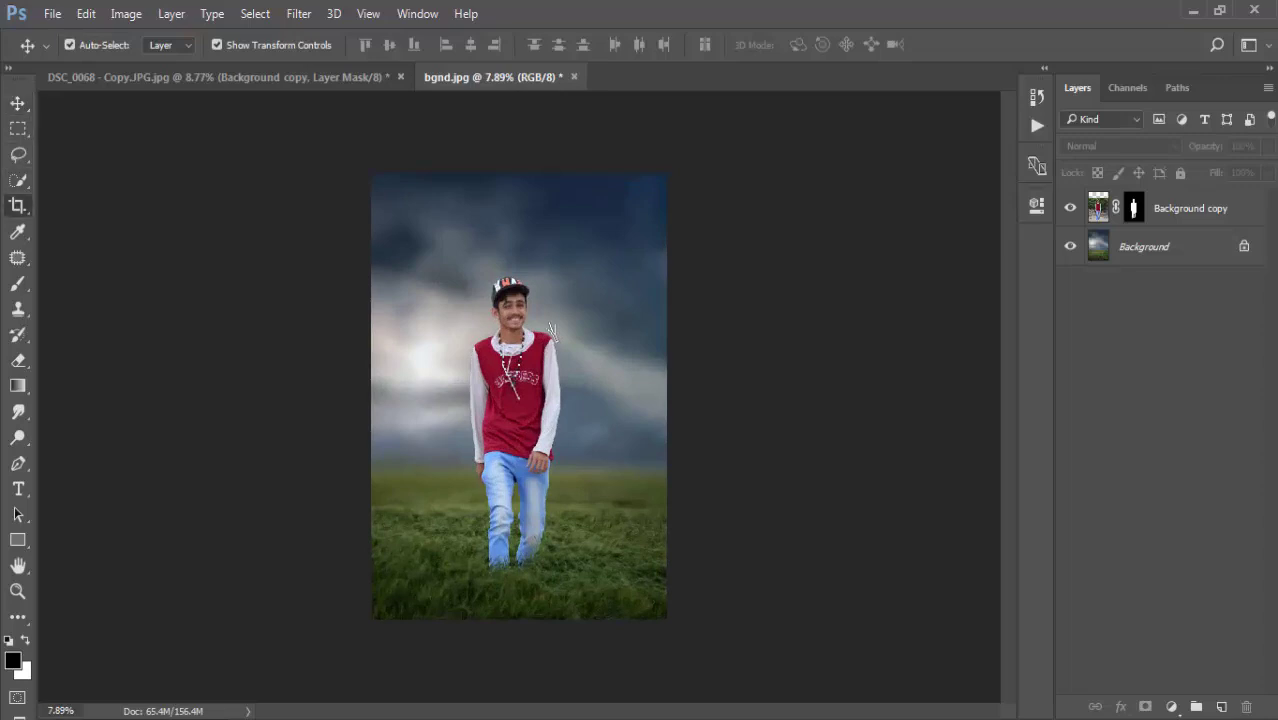
- Drag the crop box's top edge down and commit, trimming sky above the man
{"action": "key", "text": "c"}
{"action": "left_click_drag", "start_coordinate": [556, 174], "coordinate": [556, 239]}
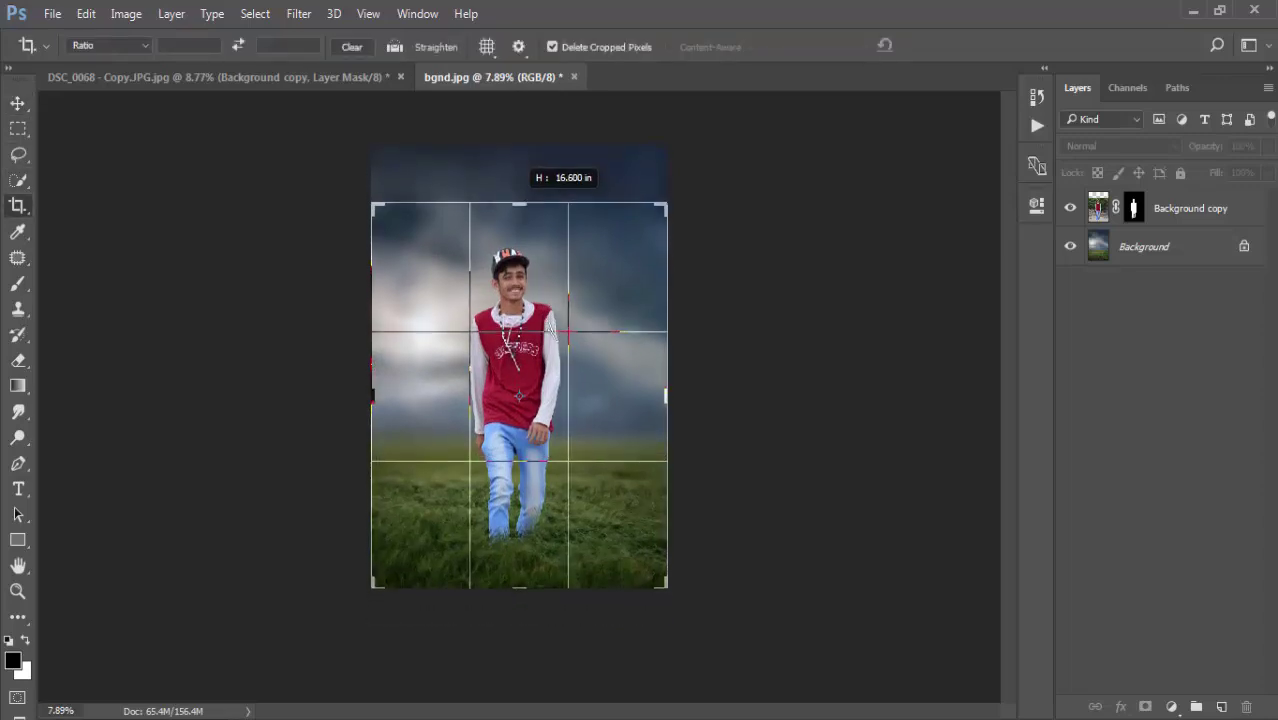
{"action": "key", "text": "Return"}
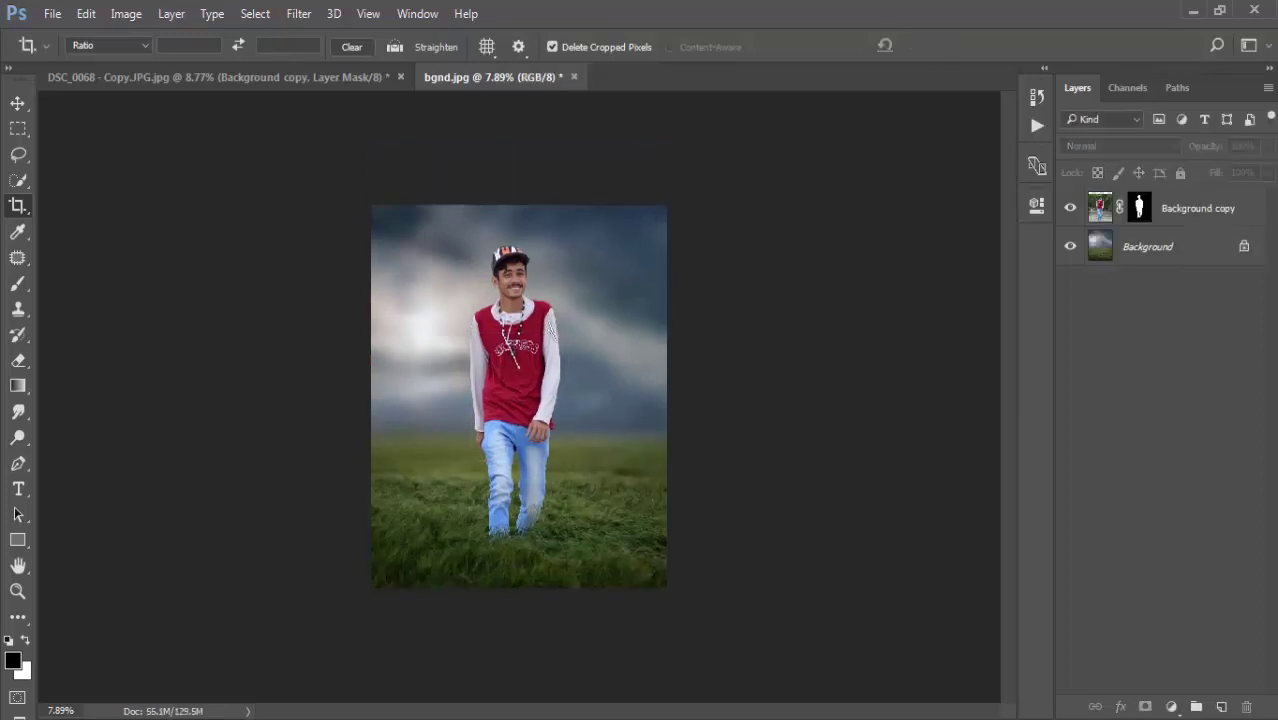
{"action": "scroll", "coordinate": [551, 330], "scroll_direction": "up", "scroll_amount": 3}
{"action": "scroll", "coordinate": [551, 330], "scroll_direction": "up", "scroll_amount": 1}
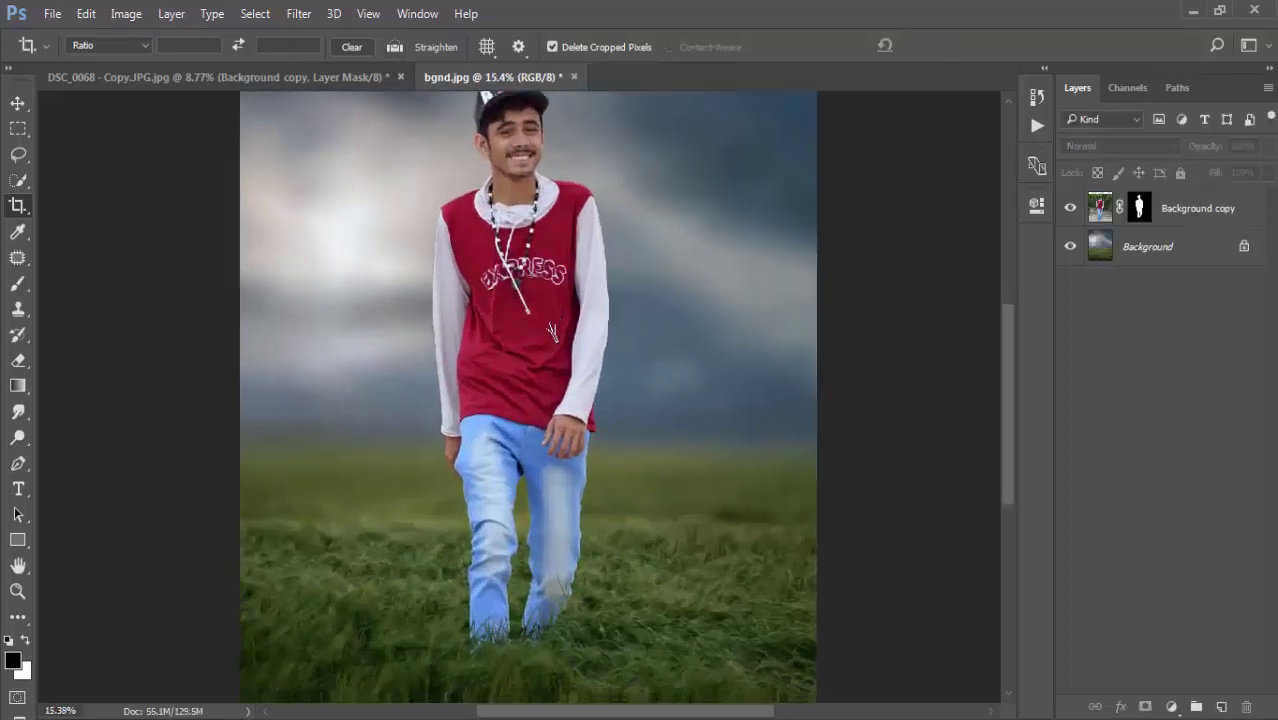
{"action": "scroll", "coordinate": [551, 330], "scroll_direction": "down", "scroll_amount": 3}
{"action": "scroll", "coordinate": [551, 330], "scroll_direction": "down", "scroll_amount": 3}
{"action": "scroll", "coordinate": [551, 330], "scroll_direction": "up", "scroll_amount": 1}
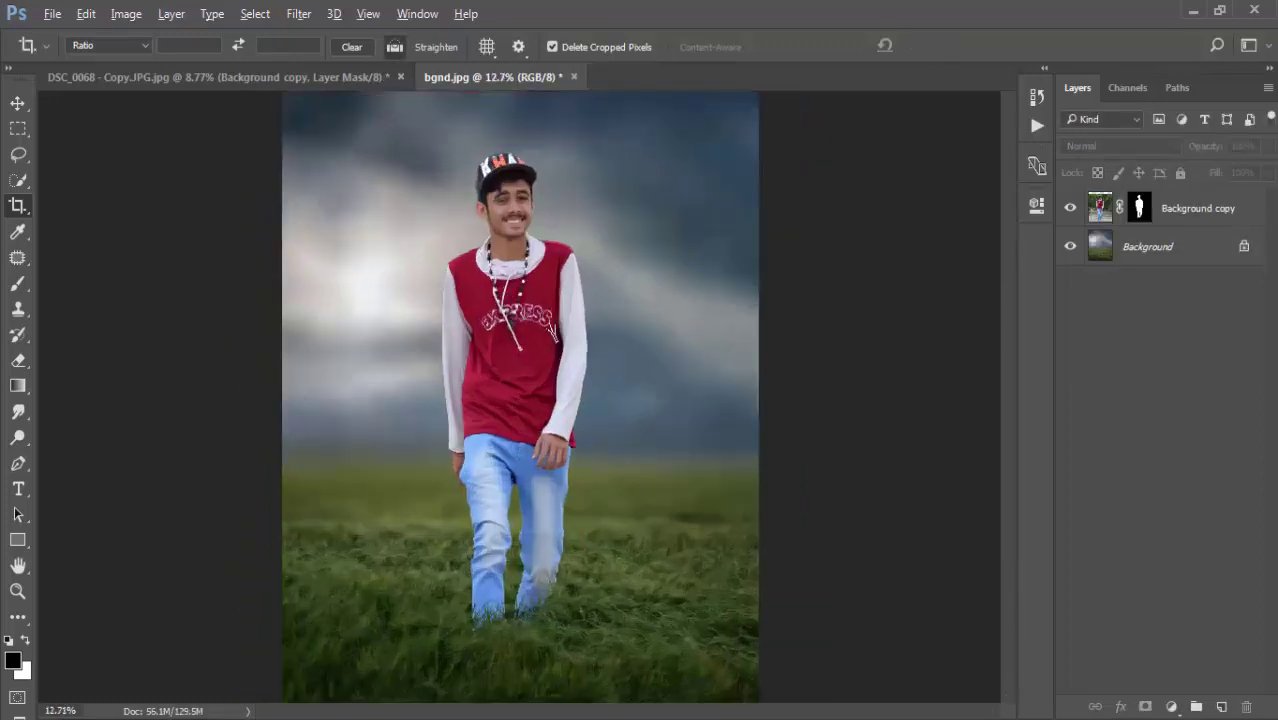
{"action": "scroll", "coordinate": [551, 330], "scroll_direction": "down", "scroll_amount": 1}
{"action": "scroll", "coordinate": [551, 330], "scroll_direction": "down", "scroll_amount": 2}
{"action": "scroll", "coordinate": [551, 330], "scroll_direction": "up", "scroll_amount": 2}
{"action": "scroll", "coordinate": [551, 330], "scroll_direction": "down", "scroll_amount": 1}
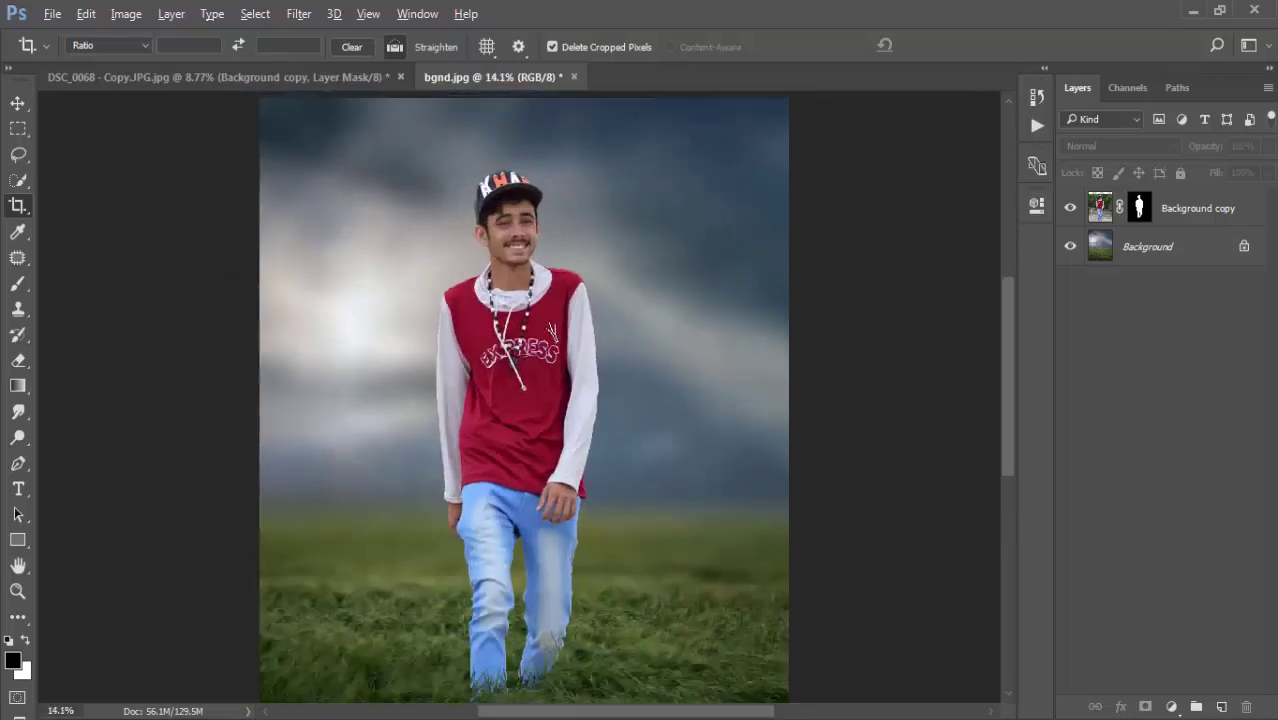
{"action": "scroll", "coordinate": [551, 330], "scroll_direction": "down", "scroll_amount": 2}
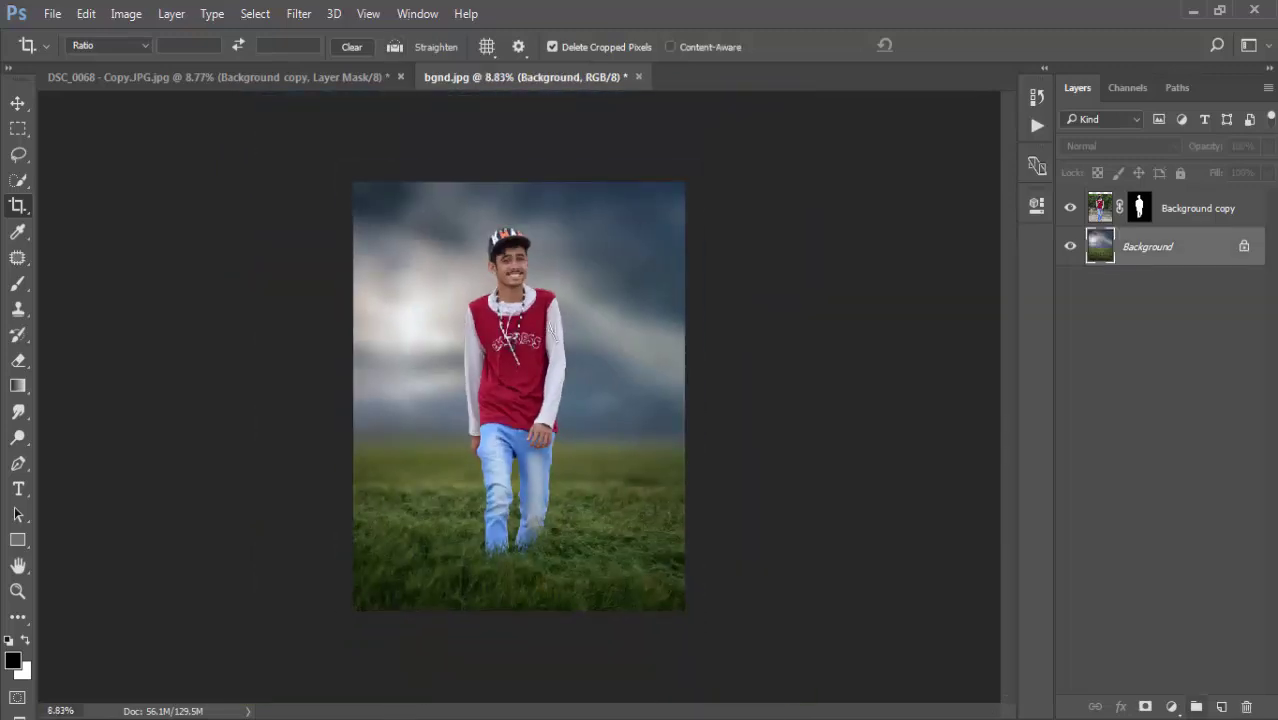
- Add a Brightness/Contrast adjustment above Background with Brightness 0 and Contrast 42
{"action": "left_click", "coordinate": [1172, 707]}
{"action": "left_click", "coordinate": [1175, 342]}
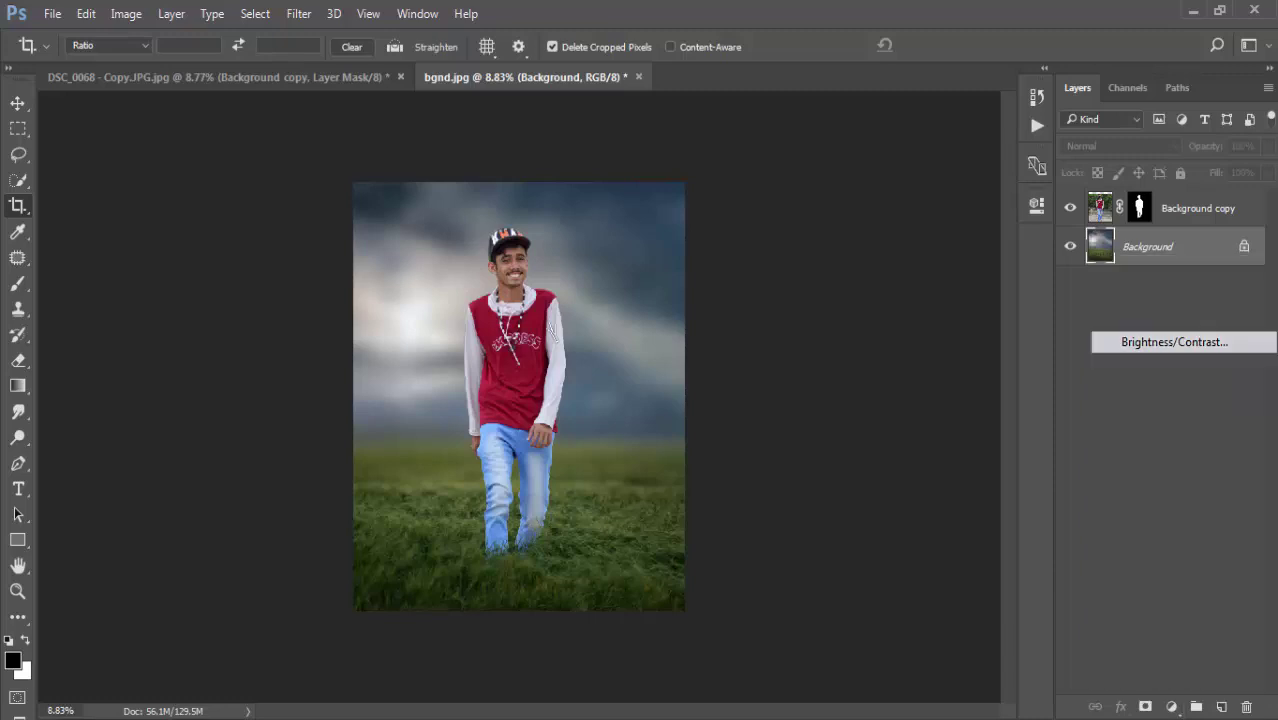
{"action": "mouse_move", "coordinate": [876, 310]}
{"action": "left_mouse_down"}
{"action": "mouse_move", "coordinate": [848, 310]}
{"action": "mouse_move", "coordinate": [884, 310]}
{"action": "left_mouse_up"}
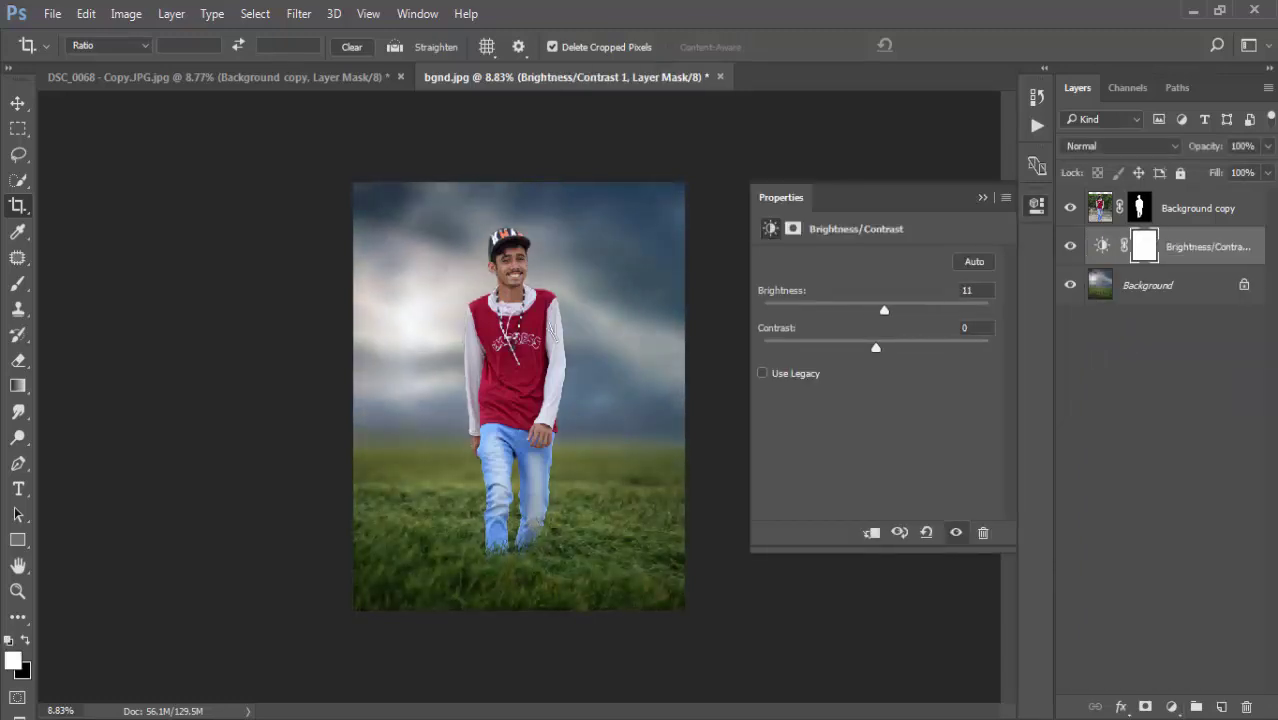
{"action": "type", "text": "0"}
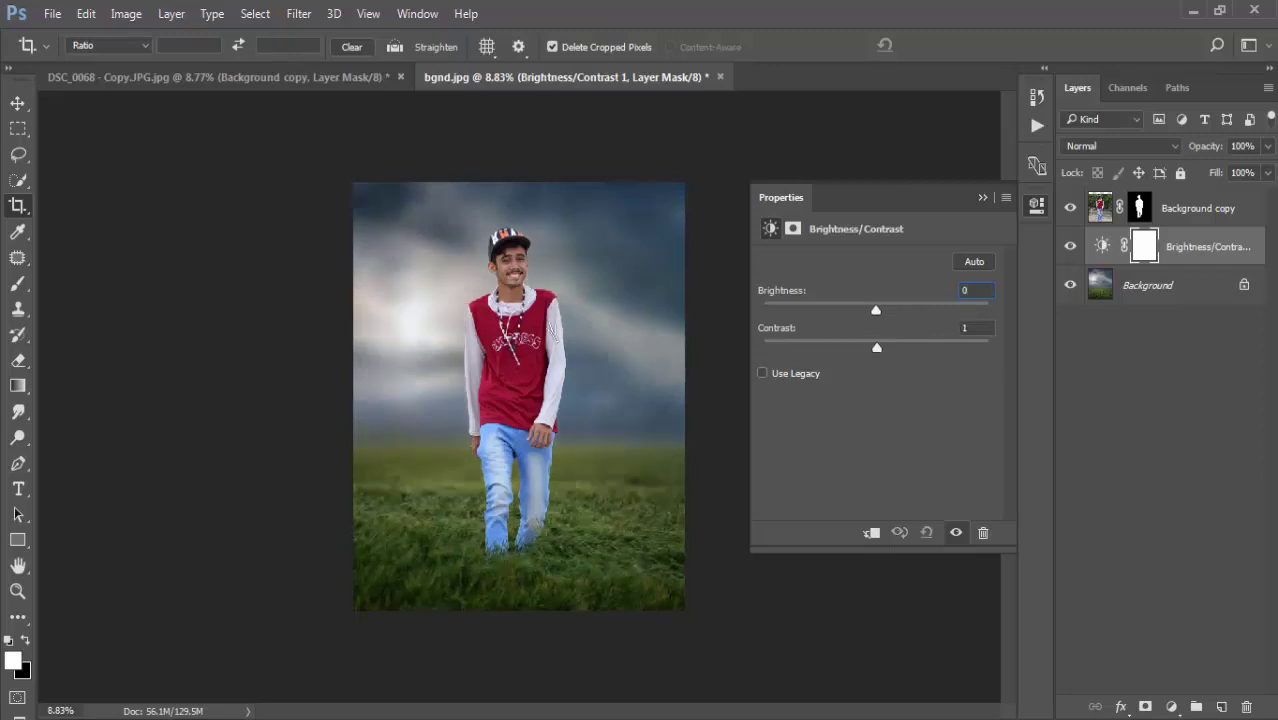
{"action": "mouse_move", "coordinate": [877, 347]}
{"action": "left_mouse_down"}
{"action": "mouse_move", "coordinate": [923, 347]}
{"action": "mouse_move", "coordinate": [814, 347]}
{"action": "left_mouse_up"}
{"action": "key", "text": "Return"}
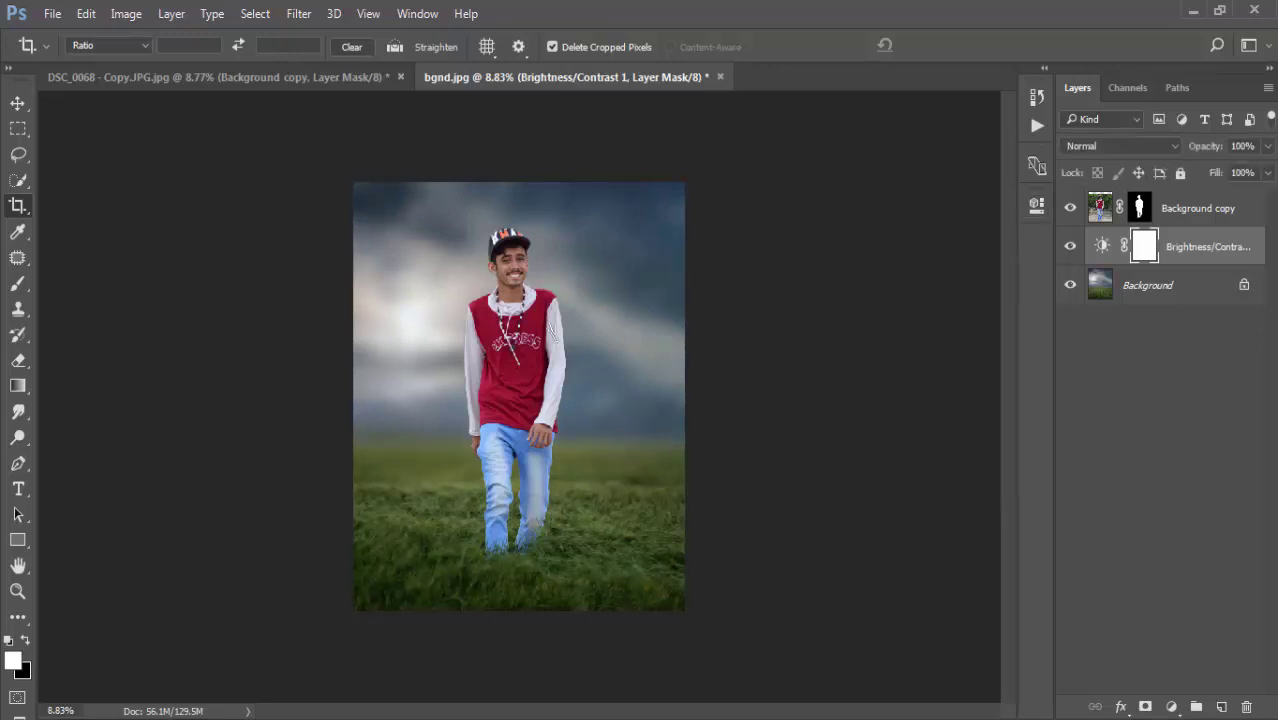
- Zoom and pan around the adjusted composite to inspect it close-up
{"action": "scroll", "coordinate": [550, 332], "scroll_direction": "up", "scroll_amount": 3}
{"action": "scroll", "coordinate": [552, 332], "scroll_direction": "up", "scroll_amount": 2}
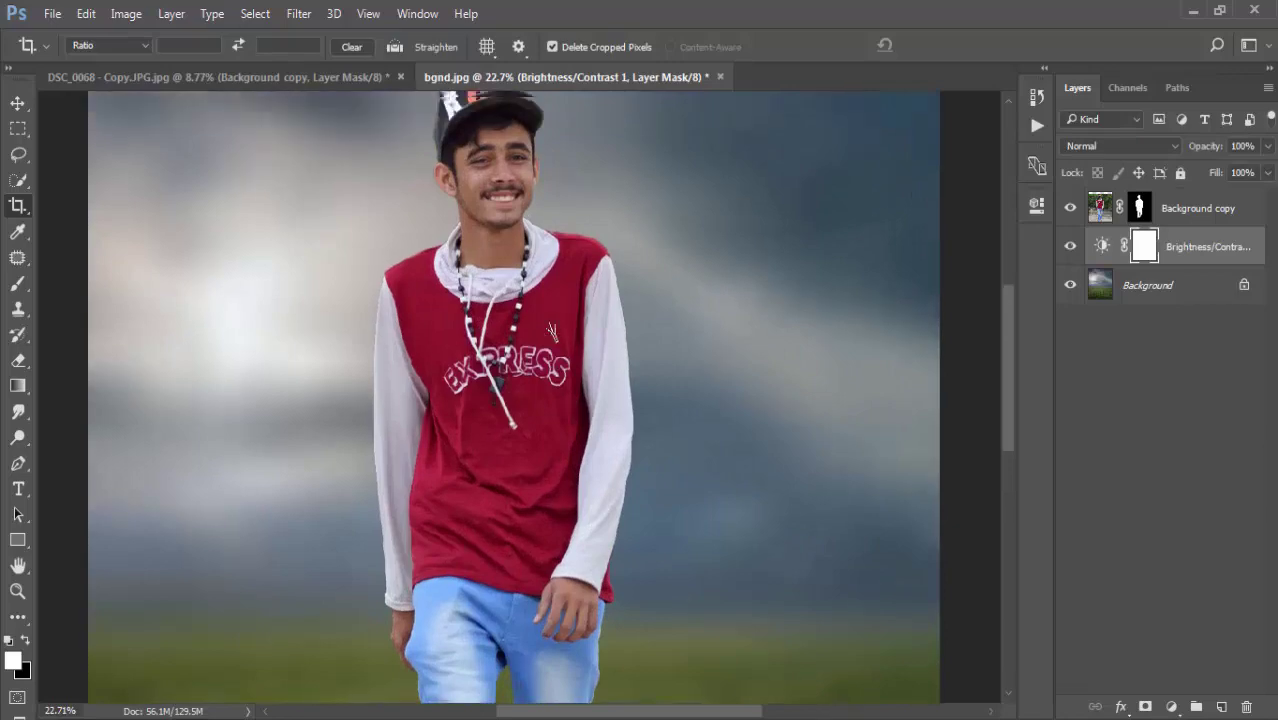
{"action": "scroll", "coordinate": [550, 332], "scroll_direction": "down", "scroll_amount": 2}
{"action": "scroll", "coordinate": [550, 332], "scroll_direction": "down", "scroll_amount": 1}
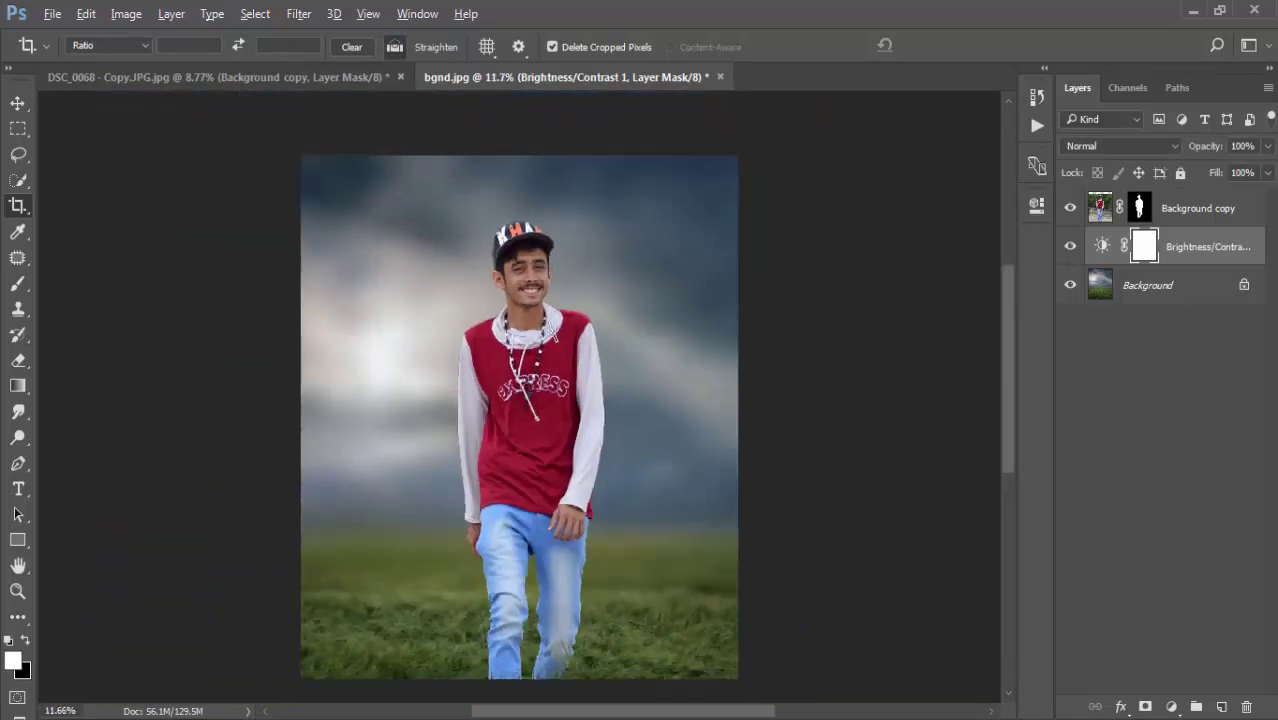
{"action": "scroll", "coordinate": [550, 332], "scroll_direction": "up", "scroll_amount": 1}
{"action": "scroll", "coordinate": [550, 332], "scroll_direction": "up", "scroll_amount": 4}
{"action": "scroll", "coordinate": [550, 332], "scroll_direction": "up", "scroll_amount": 2}
{"action": "scroll", "coordinate": [550, 332], "scroll_direction": "up", "scroll_amount": 1}
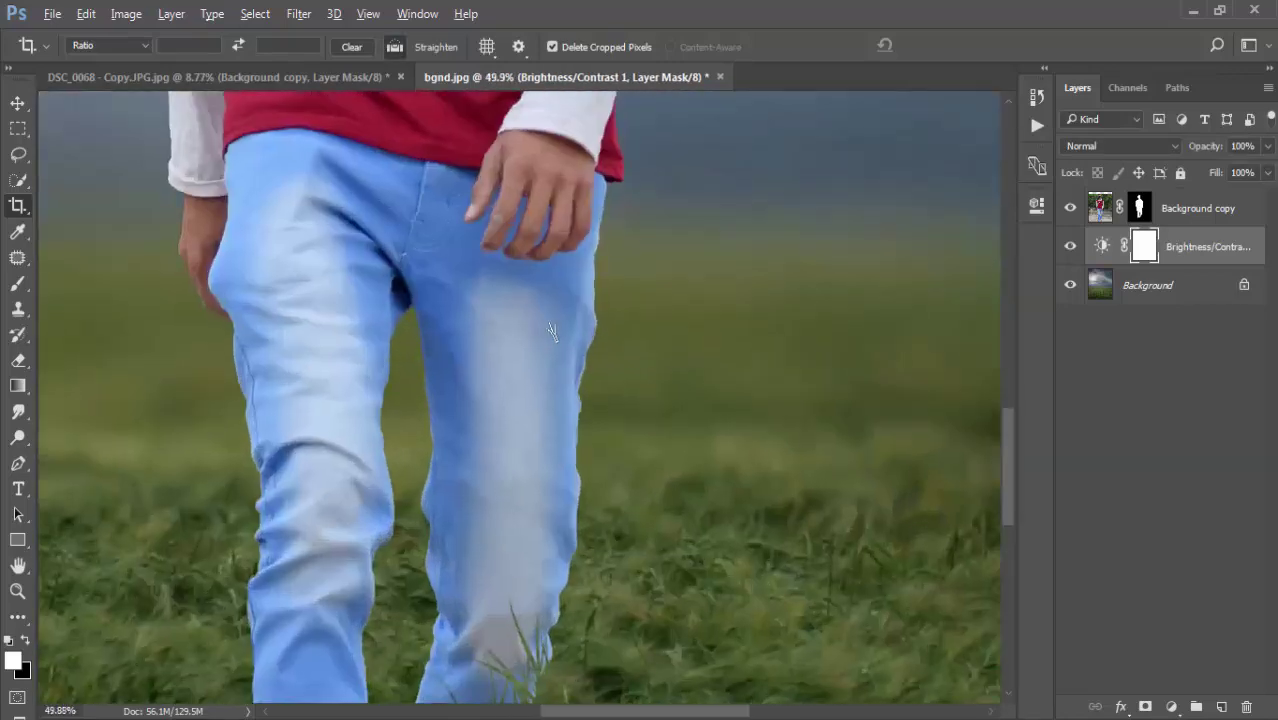
{"action": "scroll", "coordinate": [550, 332], "scroll_direction": "up", "scroll_amount": 1}
{"action": "scroll", "coordinate": [550, 332], "scroll_direction": "up", "scroll_amount": 1}
{"action": "scroll", "coordinate": [552, 332], "scroll_direction": "up", "scroll_amount": 3}
{"action": "scroll", "coordinate": [552, 332], "scroll_direction": "up", "scroll_amount": 3}
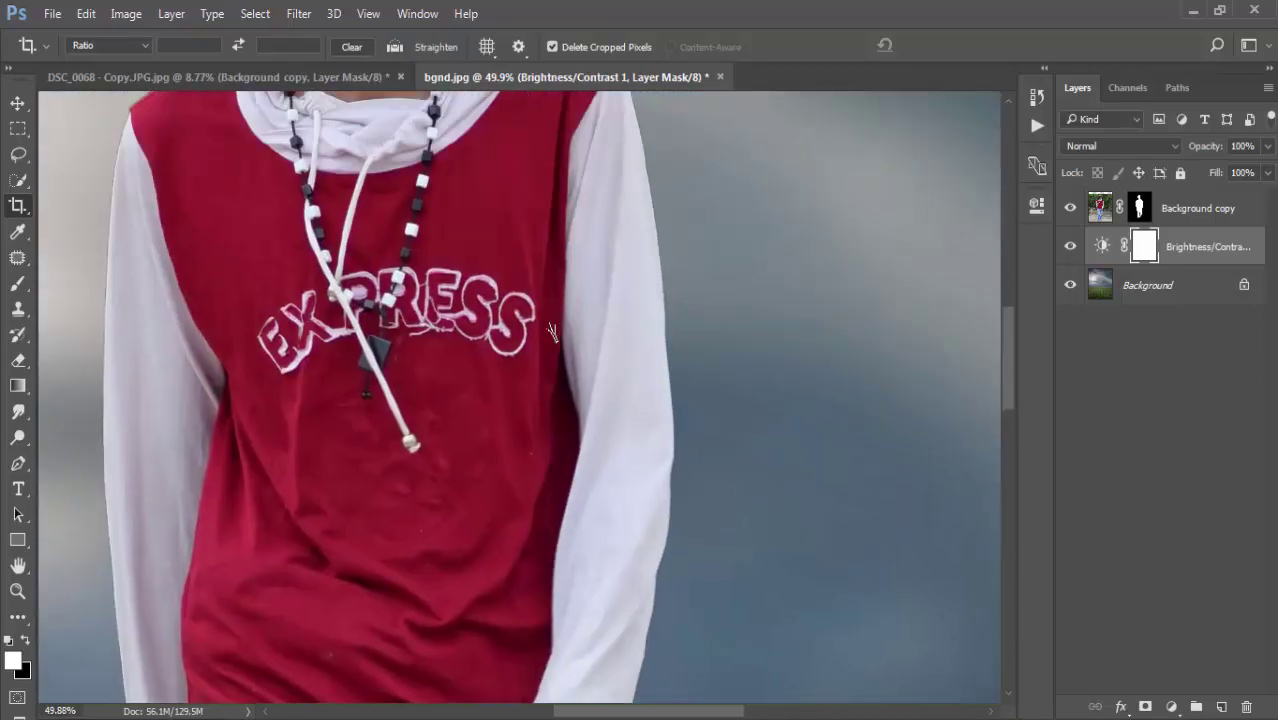
{"action": "scroll", "coordinate": [552, 332], "scroll_direction": "up", "scroll_amount": 2}
{"action": "scroll", "coordinate": [552, 332], "scroll_direction": "up", "scroll_amount": 4}
{"action": "scroll", "coordinate": [552, 332], "scroll_direction": "up", "scroll_amount": 2}
{"action": "scroll", "coordinate": [552, 332], "scroll_direction": "left", "scroll_amount": 1}
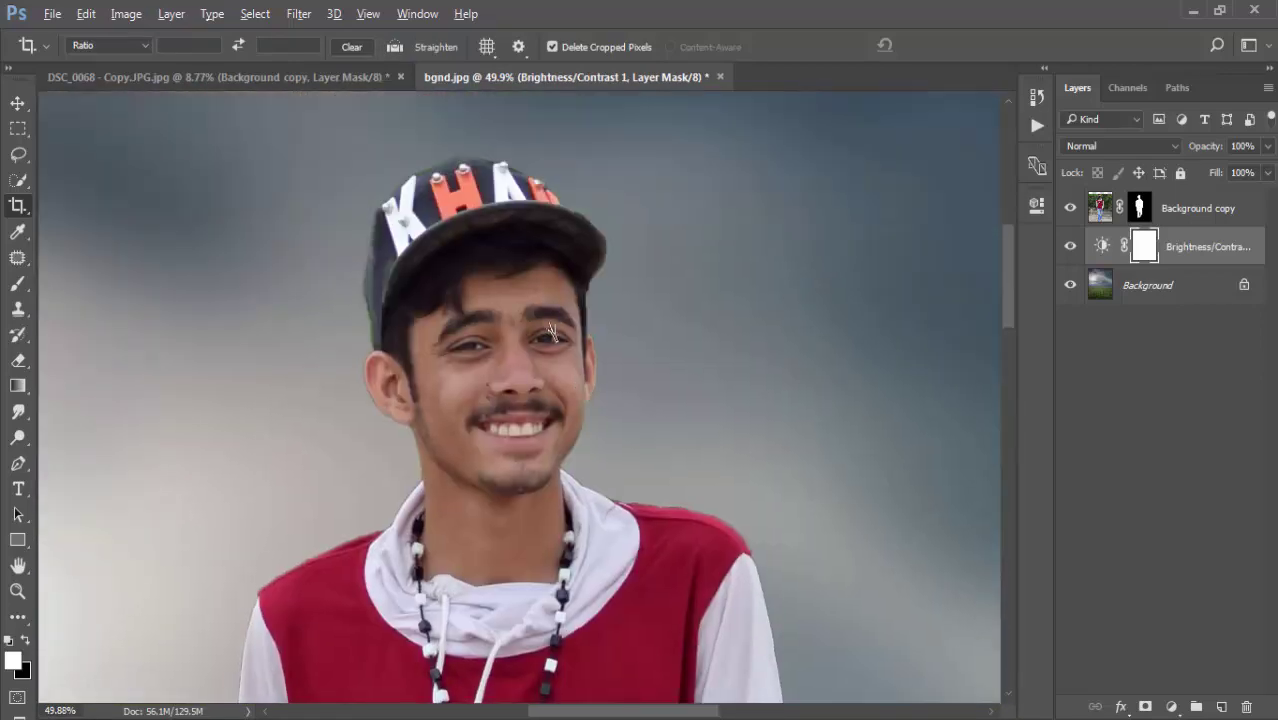
{"action": "scroll", "coordinate": [551, 332], "scroll_direction": "down", "scroll_amount": 2}
{"action": "scroll", "coordinate": [551, 332], "scroll_direction": "down", "scroll_amount": 2}
{"action": "scroll", "coordinate": [551, 332], "scroll_direction": "down", "scroll_amount": 2}
{"action": "scroll", "coordinate": [550, 332], "scroll_direction": "up", "scroll_amount": 1}
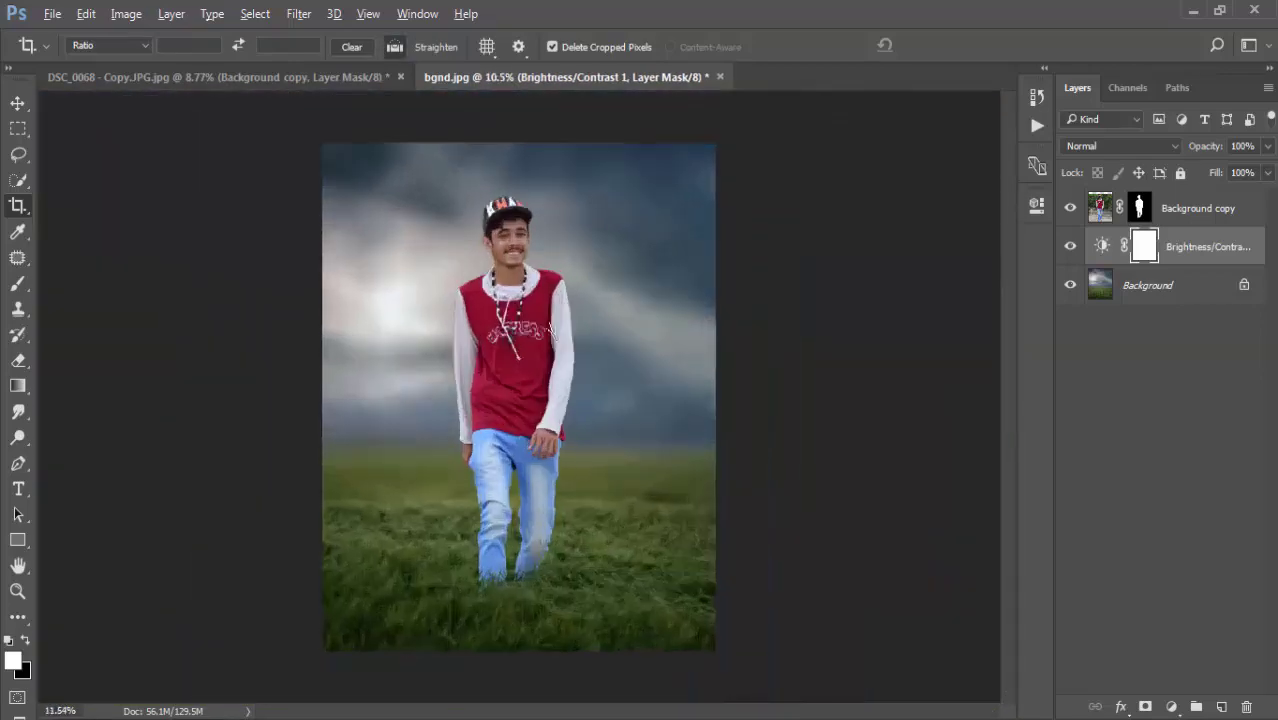
{"action": "scroll", "coordinate": [551, 332], "scroll_direction": "up", "scroll_amount": 1}
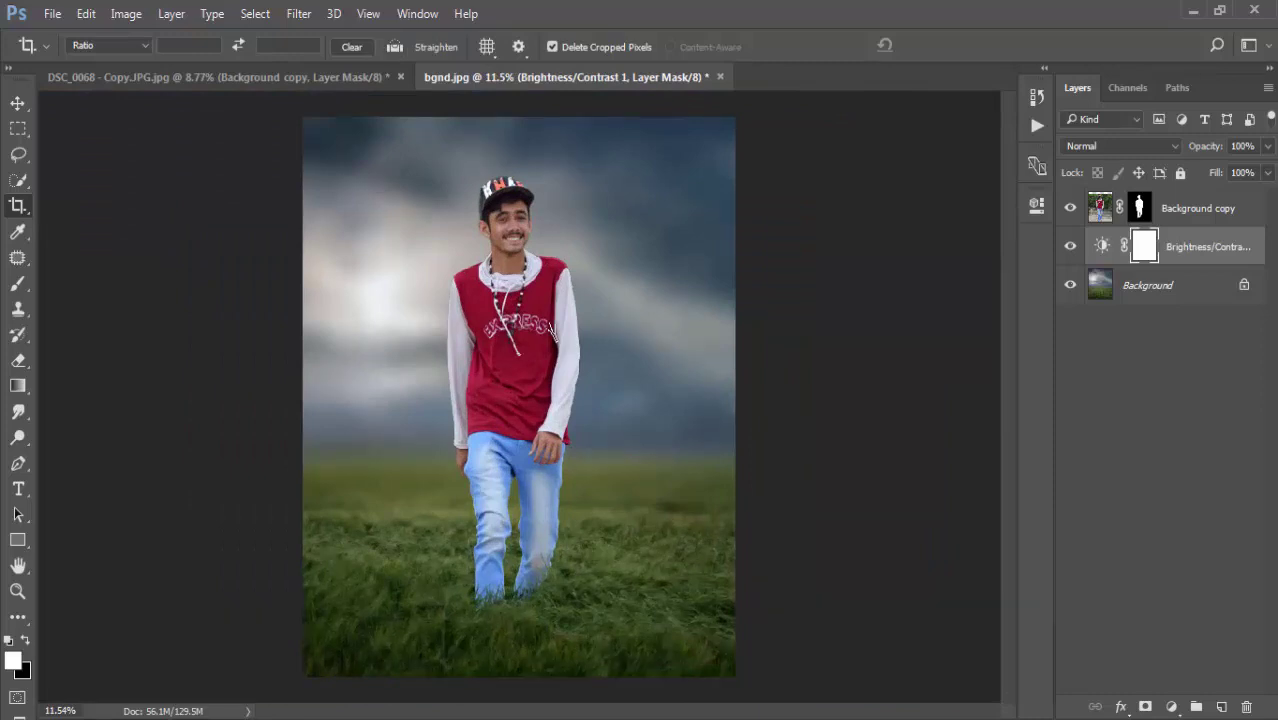
- Add a Curves 1 layer above Background copy, lift its midpoint, and clip it to the man
{"action": "left_click", "coordinate": [1198, 208]}
{"action": "key", "text": "v"}
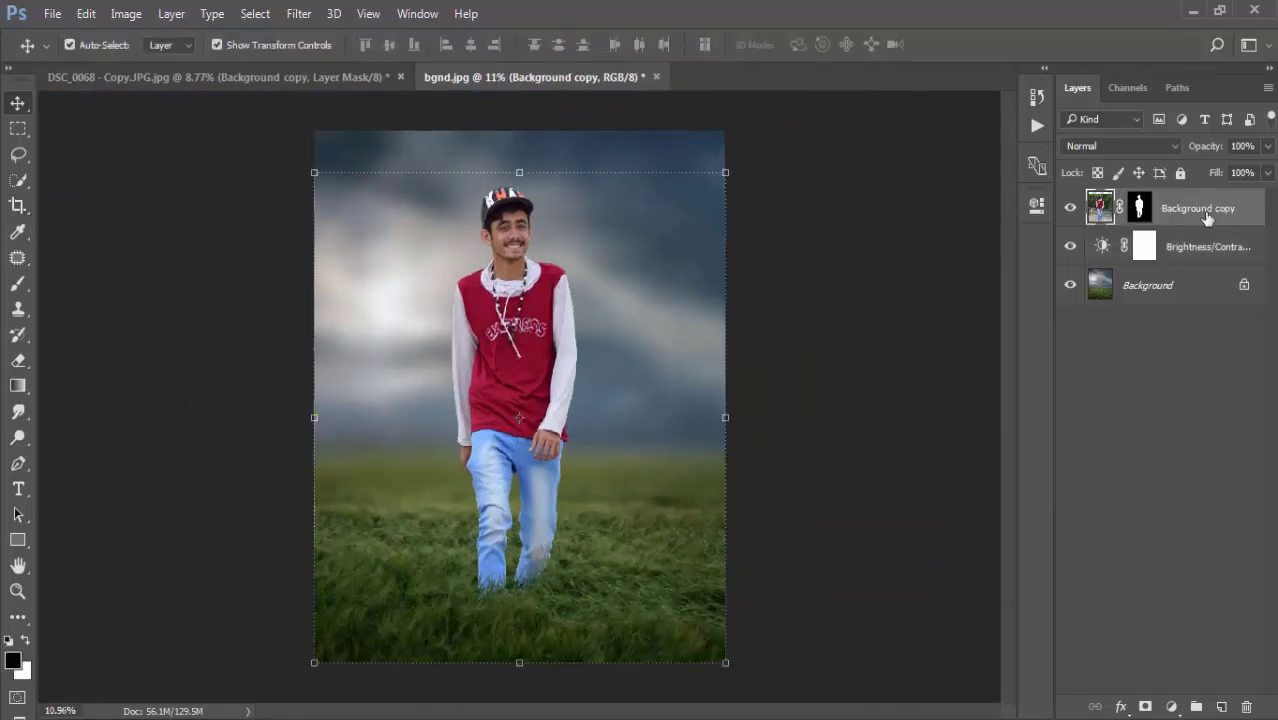
{"action": "left_click", "coordinate": [1169, 706]}
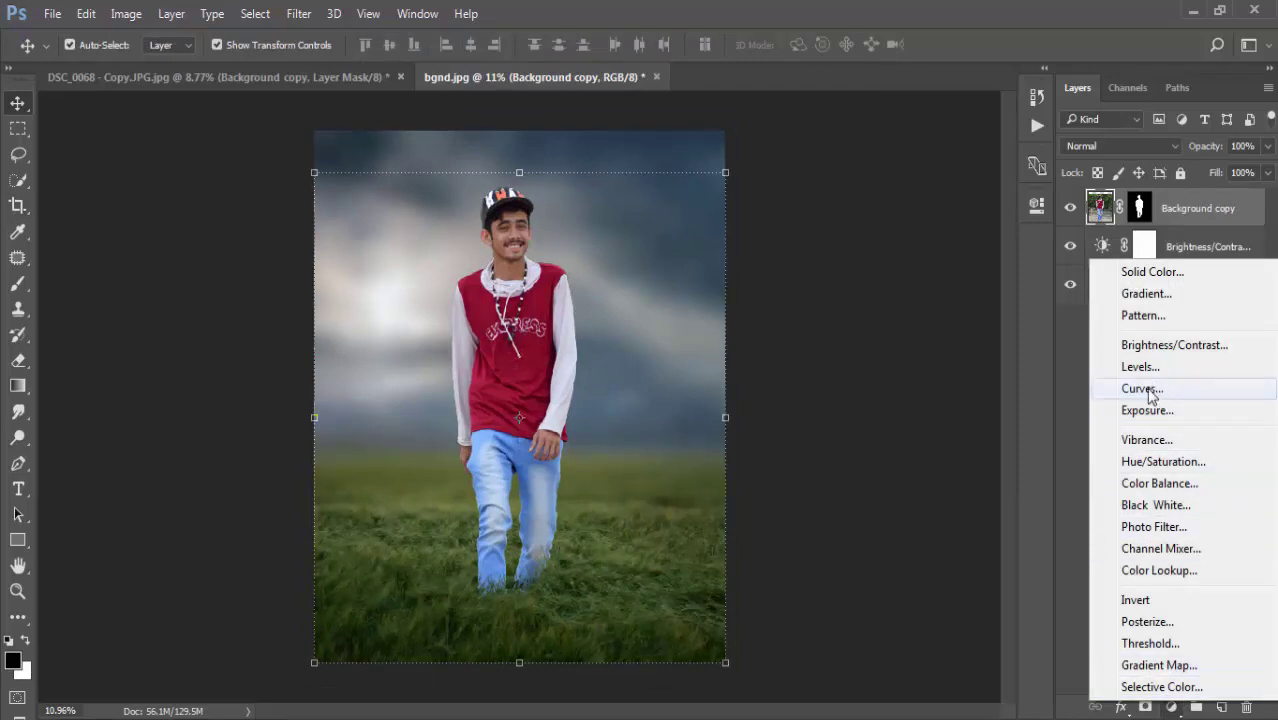
{"action": "left_click", "coordinate": [1150, 390]}
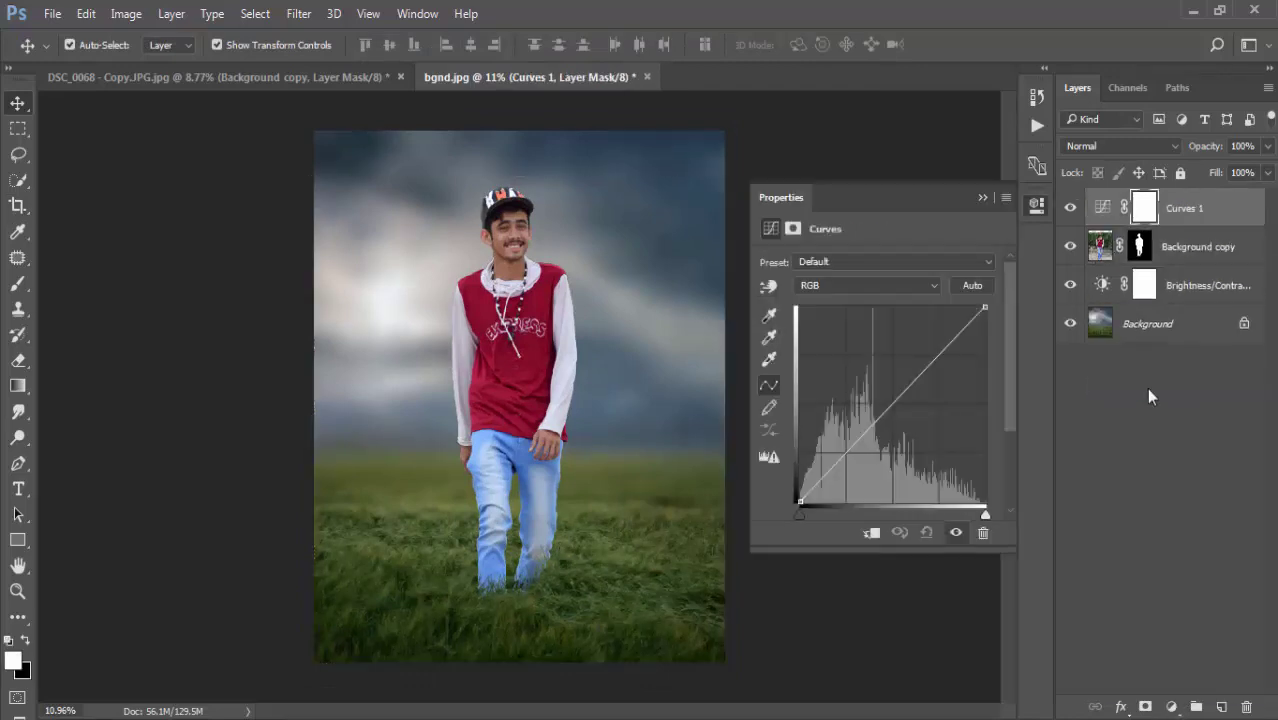
{"action": "left_click", "coordinate": [889, 402]}
{"action": "left_click_drag", "start_coordinate": [889, 402], "coordinate": [884, 393]}
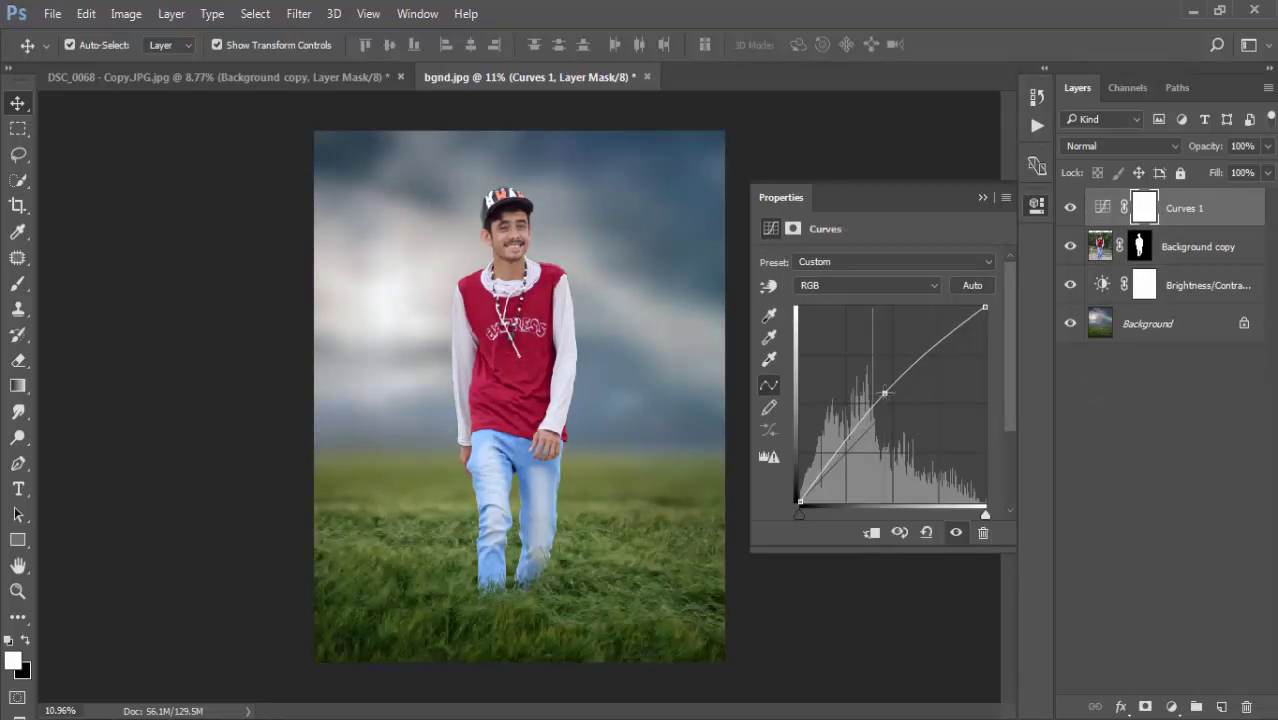
{"action": "left_click", "coordinate": [871, 532]}
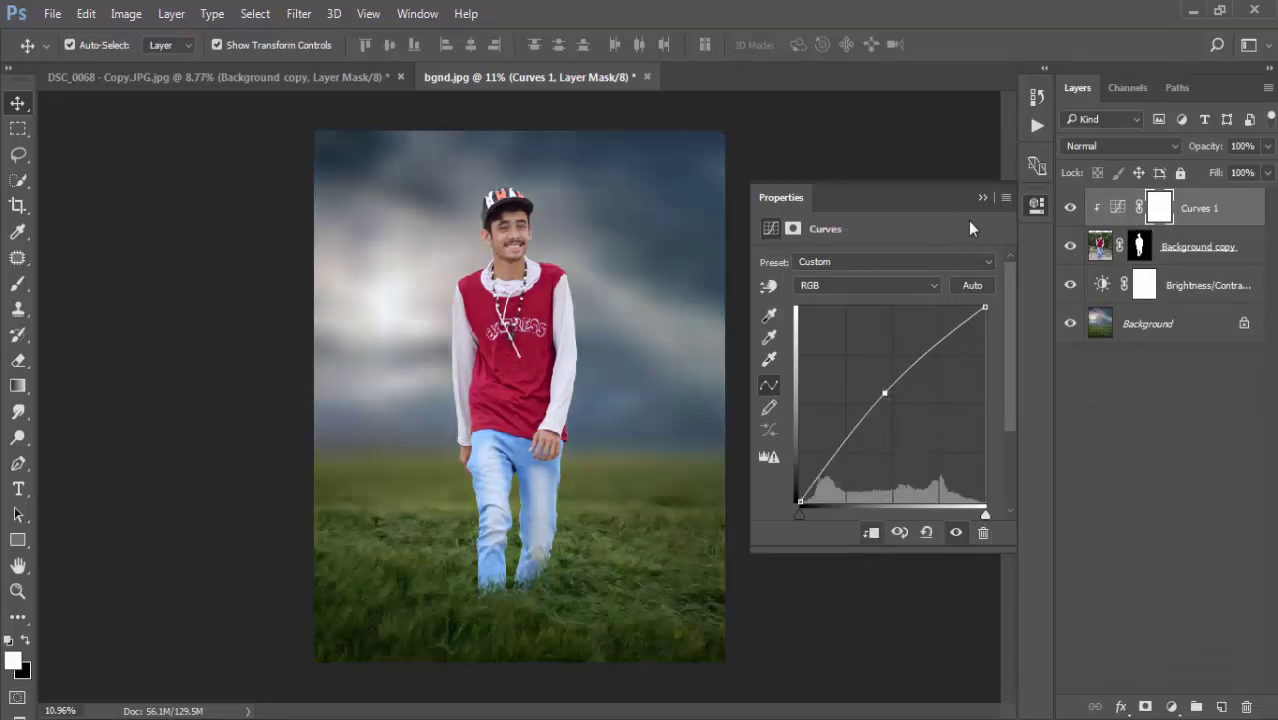
{"action": "left_click", "coordinate": [980, 199]}
{"action": "left_click", "coordinate": [1072, 207]}
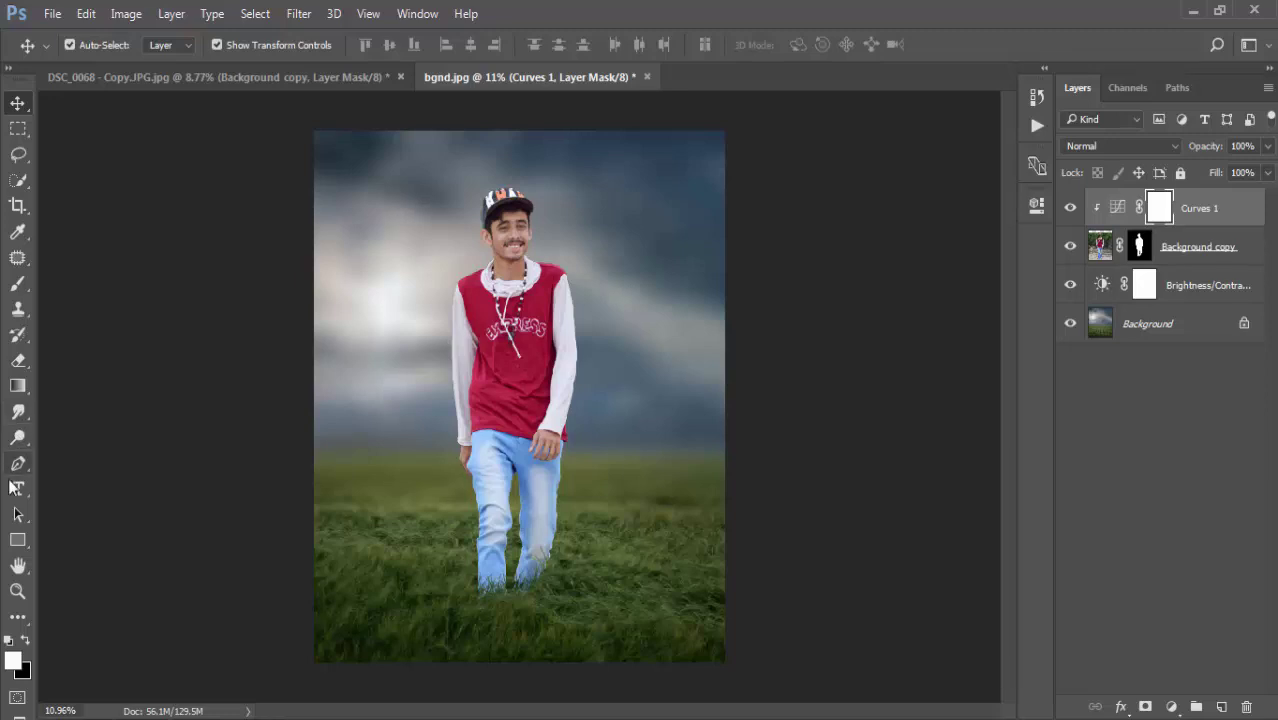
- Fill the Curves 1 mask with black using the Paint Bucket
{"action": "left_click", "coordinate": [25, 640]}
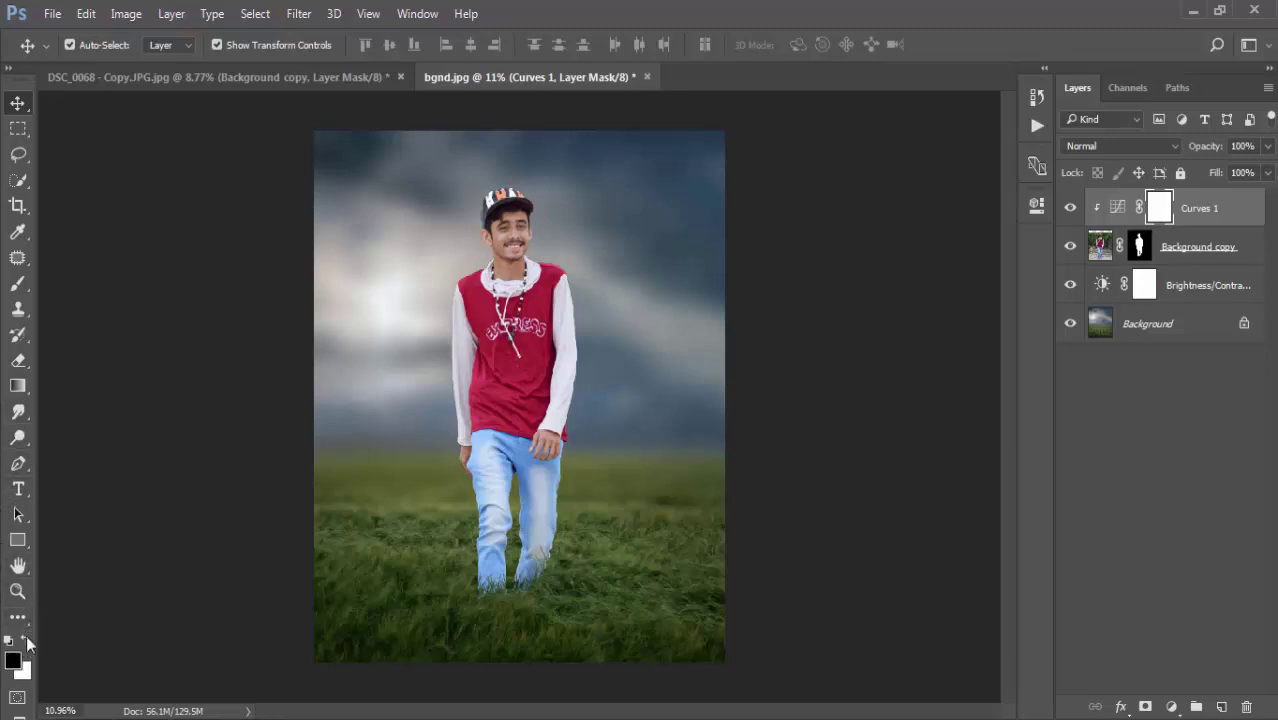
{"action": "left_click", "coordinate": [18, 386]}
{"action": "left_click", "coordinate": [84, 406]}
{"action": "left_click", "coordinate": [590, 362]}
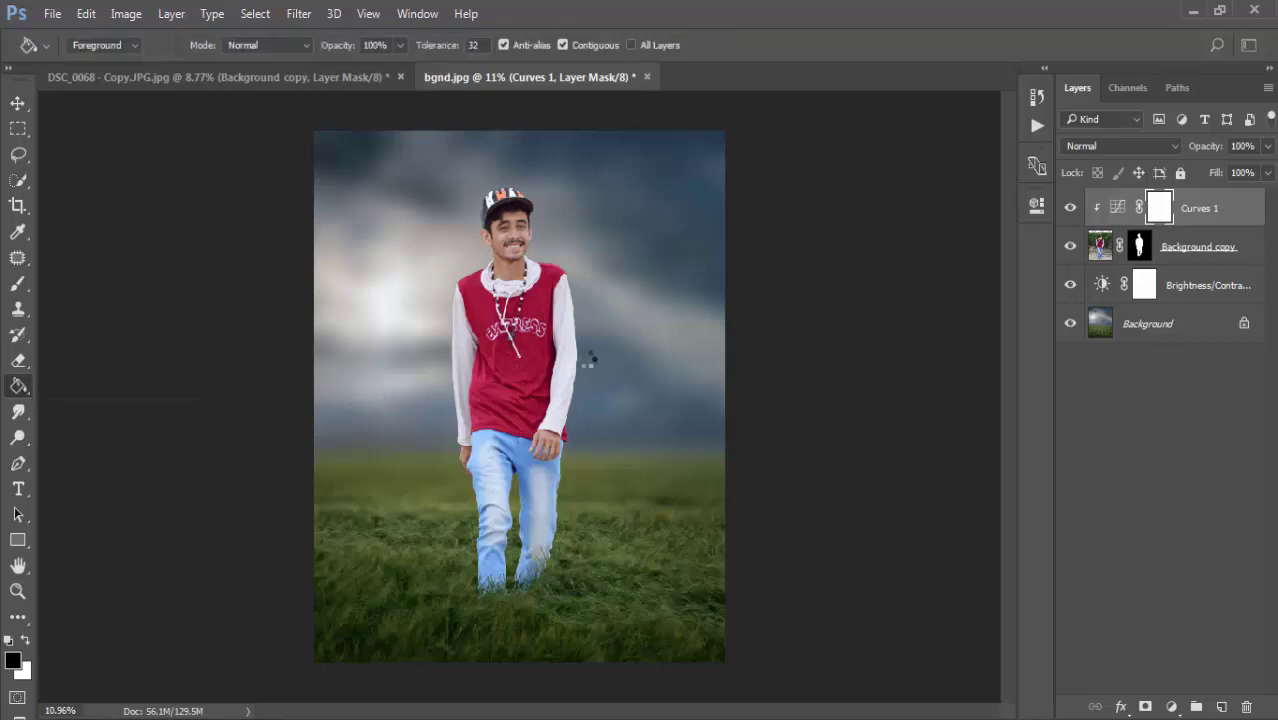
- Paint white on the mask with an enlarged brush over the man's face and neck
{"action": "left_click", "coordinate": [26, 641]}
{"action": "left_click", "coordinate": [18, 284]}
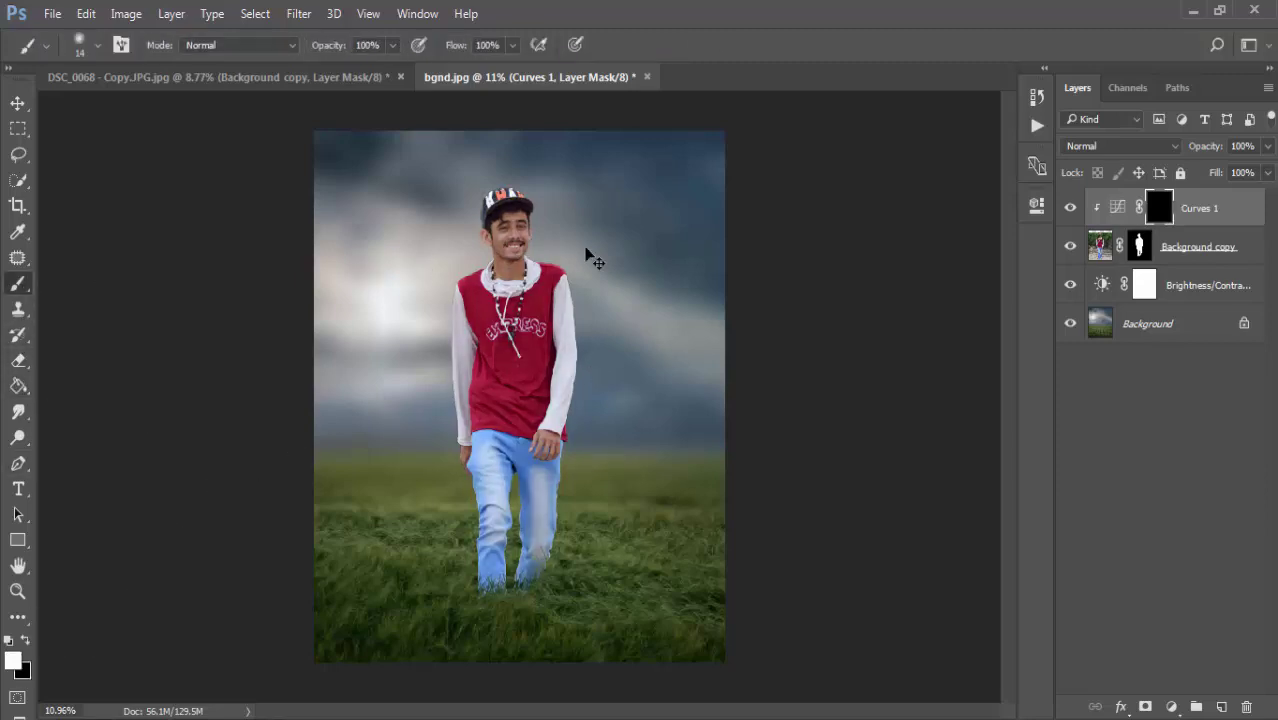
{"action": "scroll", "coordinate": [594, 260], "scroll_direction": "up", "scroll_amount": 3}
{"action": "scroll", "coordinate": [519, 223], "scroll_direction": "up", "scroll_amount": 4}
{"action": "right_click", "coordinate": [563, 203]}
{"action": "left_click_drag", "start_coordinate": [650, 243], "coordinate": [690, 260]}
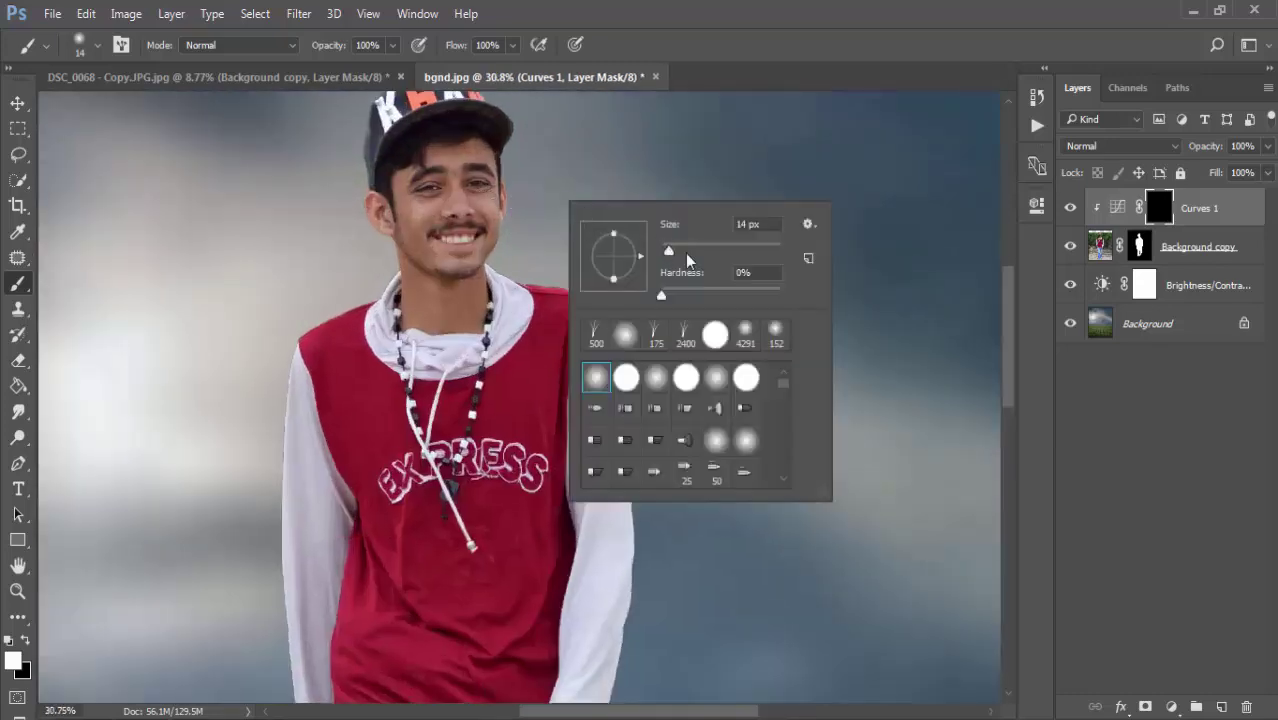
{"action": "left_click", "coordinate": [436, 151]}
{"action": "left_click_drag", "start_coordinate": [436, 151], "coordinate": [446, 225]}
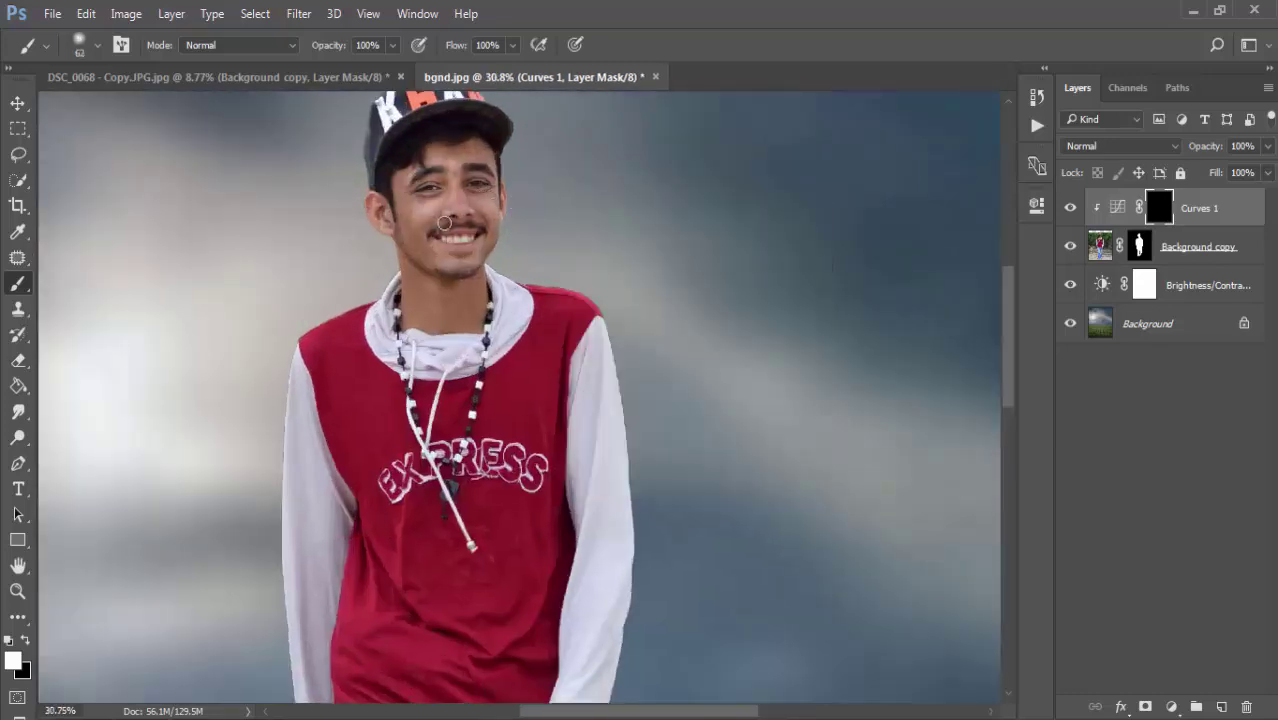
{"action": "key", "text": "bracketright"}
{"action": "key", "text": "bracketright"}
{"action": "key", "text": "bracketright"}
{"action": "key", "text": "bracketright"}
{"action": "key", "text": "bracketright"}
{"action": "key", "text": "bracketright"}
{"action": "mouse_move", "coordinate": [447, 149]}
{"action": "left_mouse_down"}
{"action": "mouse_move", "coordinate": [395, 205]}
{"action": "mouse_move", "coordinate": [453, 309]}
{"action": "mouse_move", "coordinate": [471, 303]}
{"action": "mouse_move", "coordinate": [490, 258]}
{"action": "mouse_move", "coordinate": [440, 160]}
{"action": "left_mouse_up"}
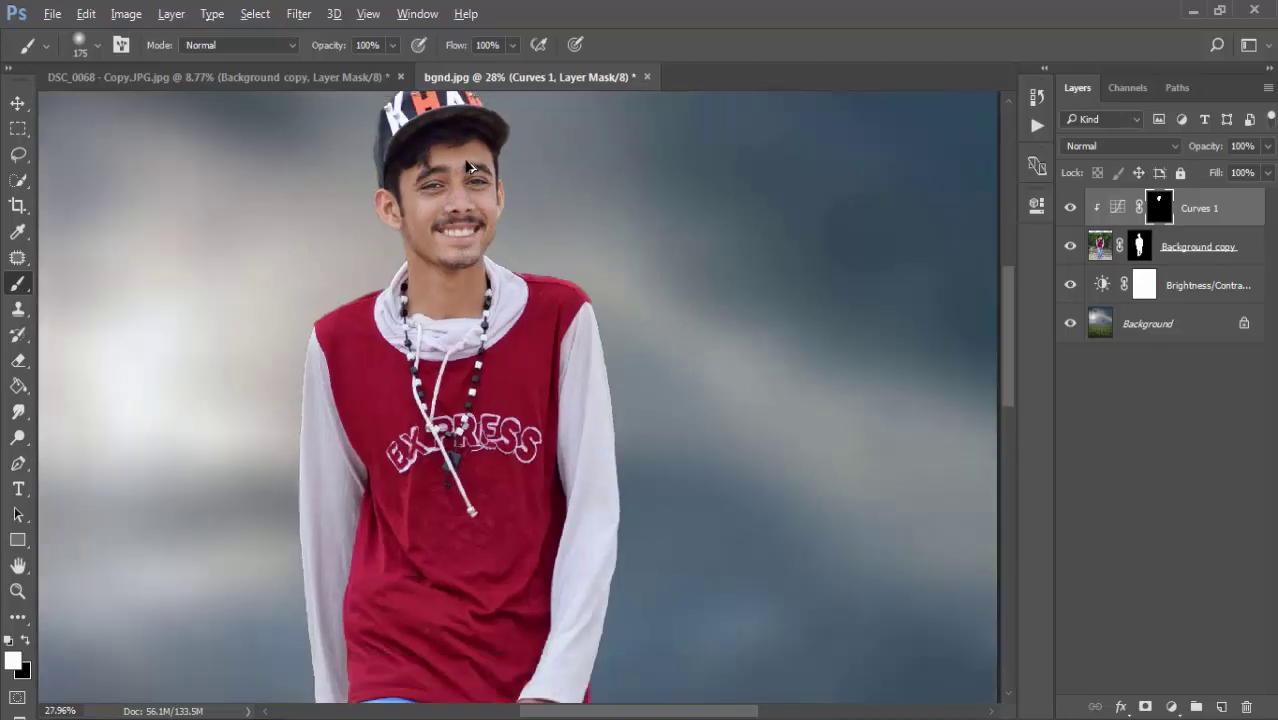
{"action": "scroll", "coordinate": [474, 150], "scroll_direction": "down", "scroll_amount": 5}
{"action": "scroll", "coordinate": [558, 495], "scroll_direction": "up", "scroll_amount": 3}
{"action": "scroll", "coordinate": [558, 495], "scroll_direction": "up", "scroll_amount": 2}
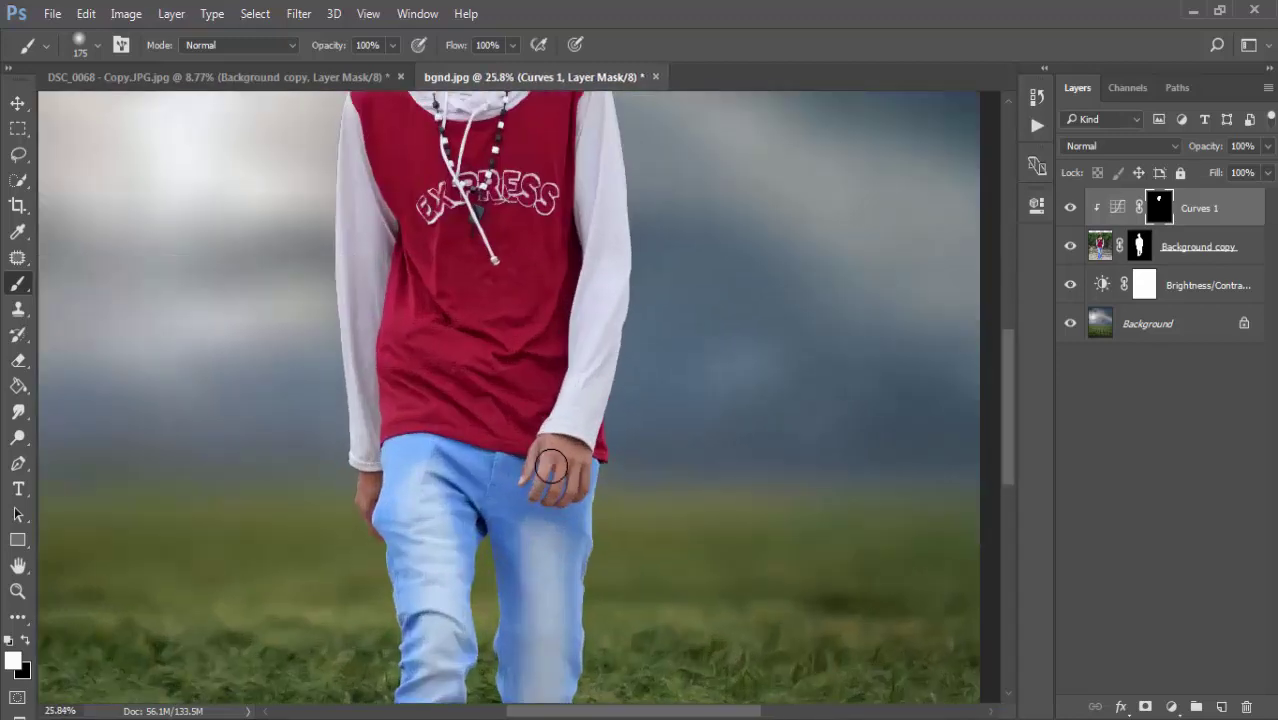
{"action": "scroll", "coordinate": [355, 437], "scroll_direction": "down", "scroll_amount": 2}
{"action": "scroll", "coordinate": [355, 437], "scroll_direction": "down", "scroll_amount": 2}
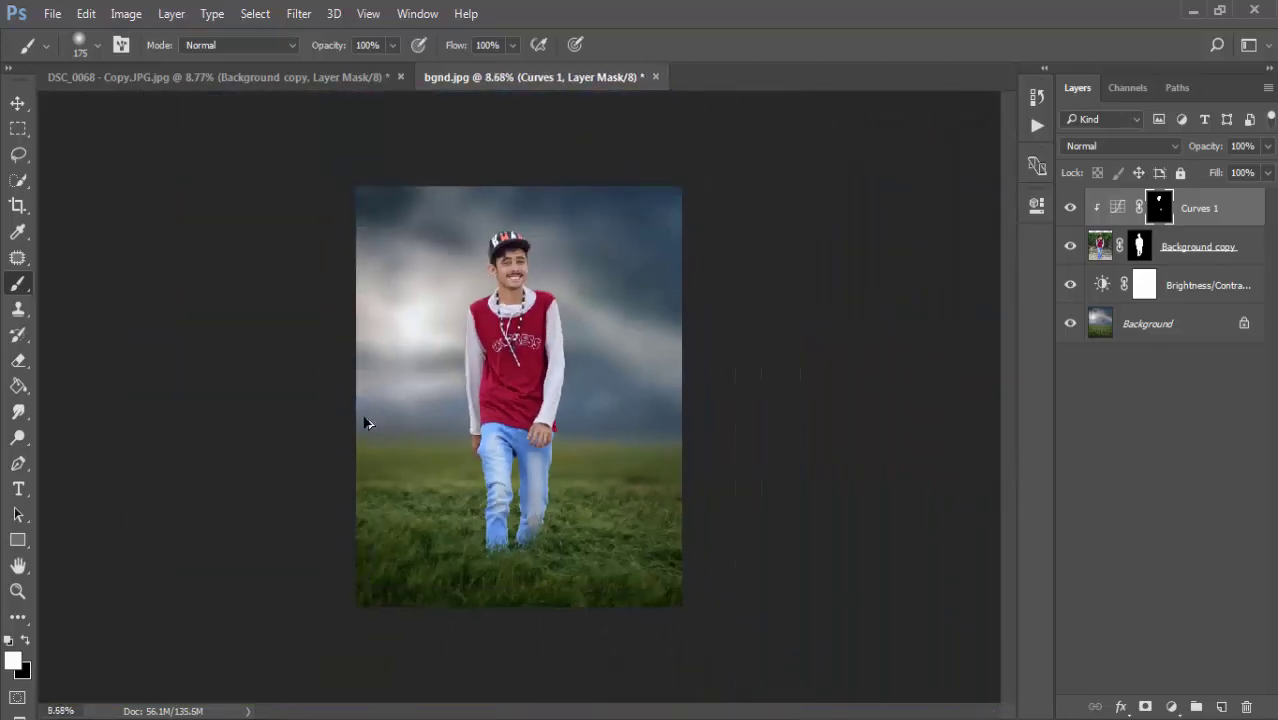
{"action": "scroll", "coordinate": [370, 419], "scroll_direction": "up", "scroll_amount": 1}
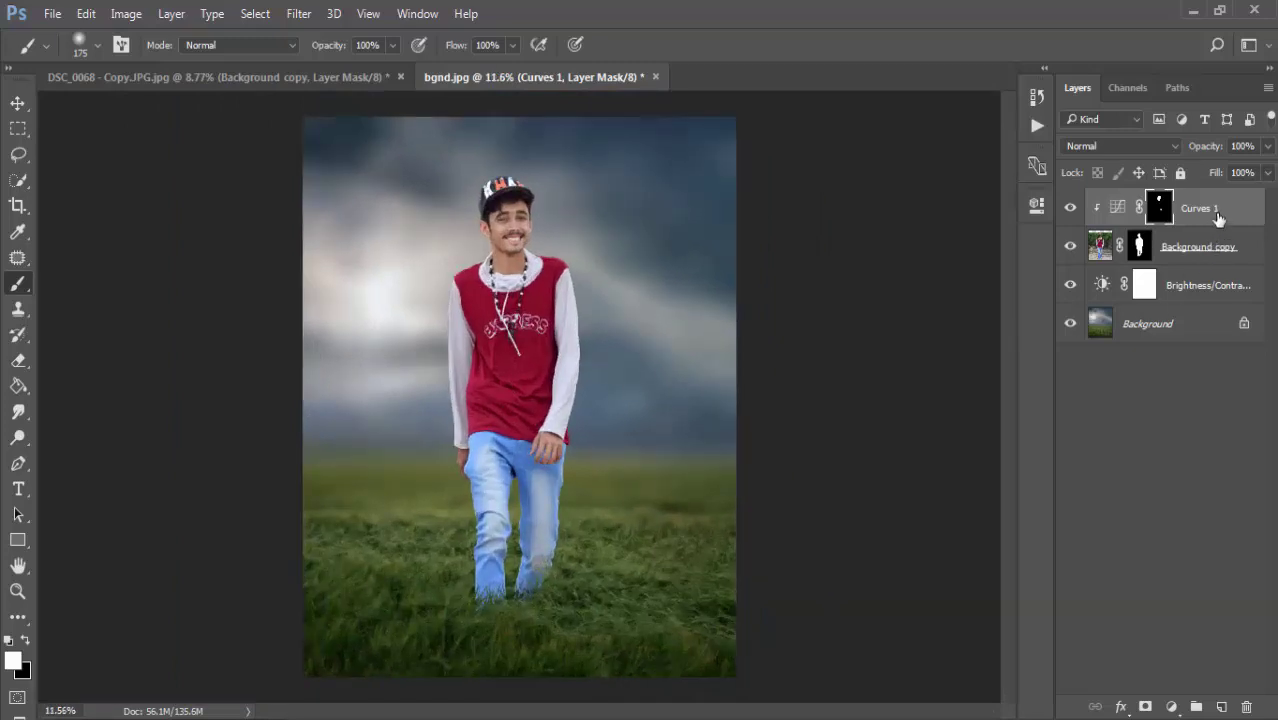
- Compare with Curves 1 hidden, merge it down into Background copy, and select Background
{"action": "left_click", "coordinate": [1068, 209]}
{"action": "right_click", "coordinate": [1230, 220]}
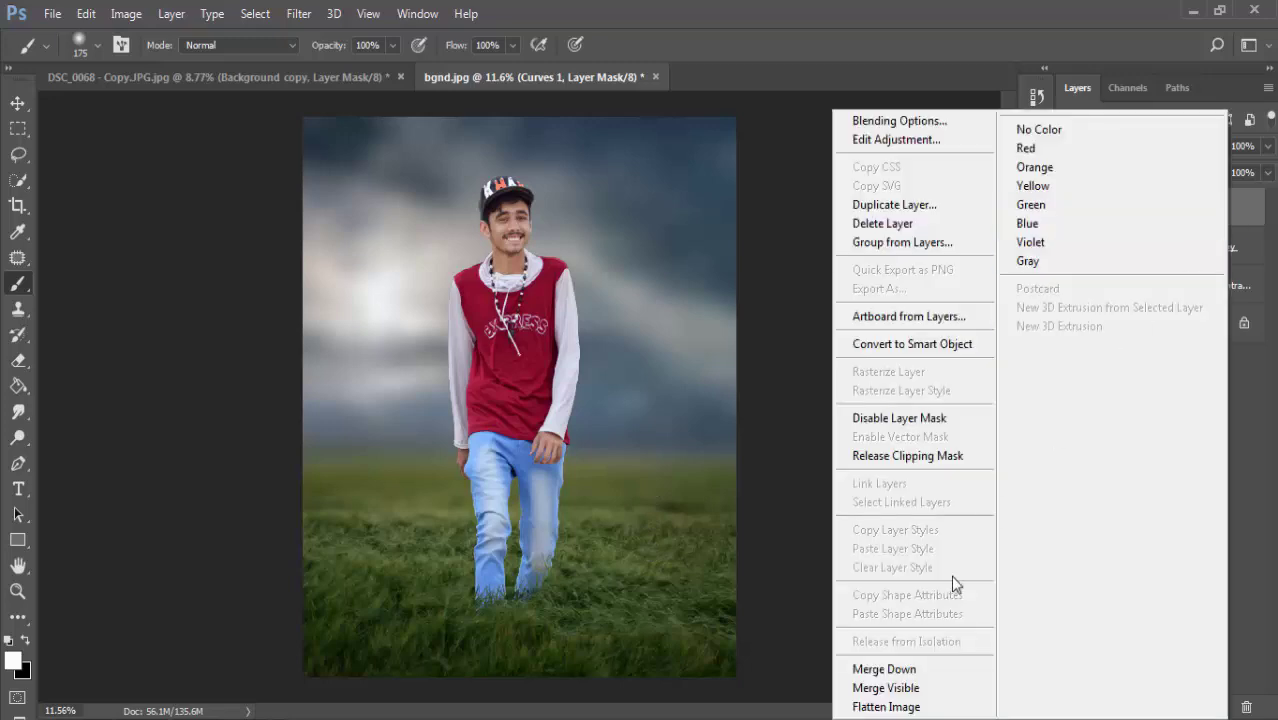
{"action": "left_click", "coordinate": [915, 665]}
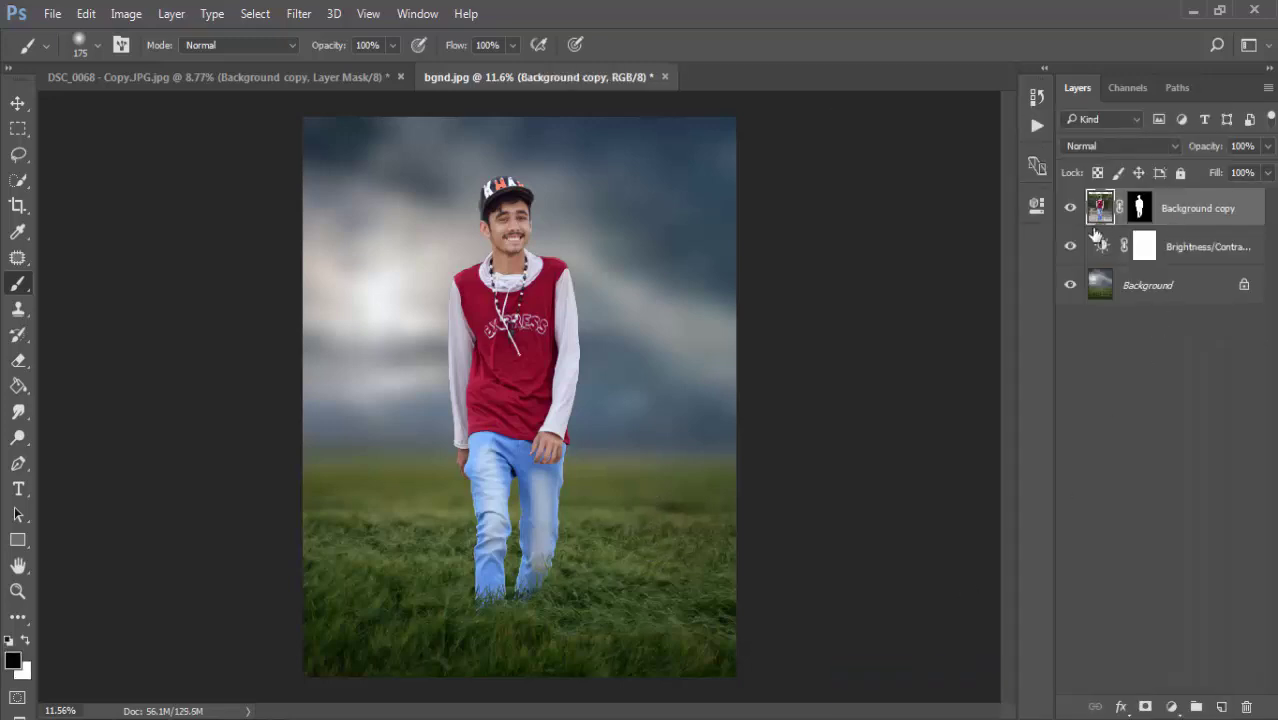
{"action": "left_click", "coordinate": [1097, 290]}
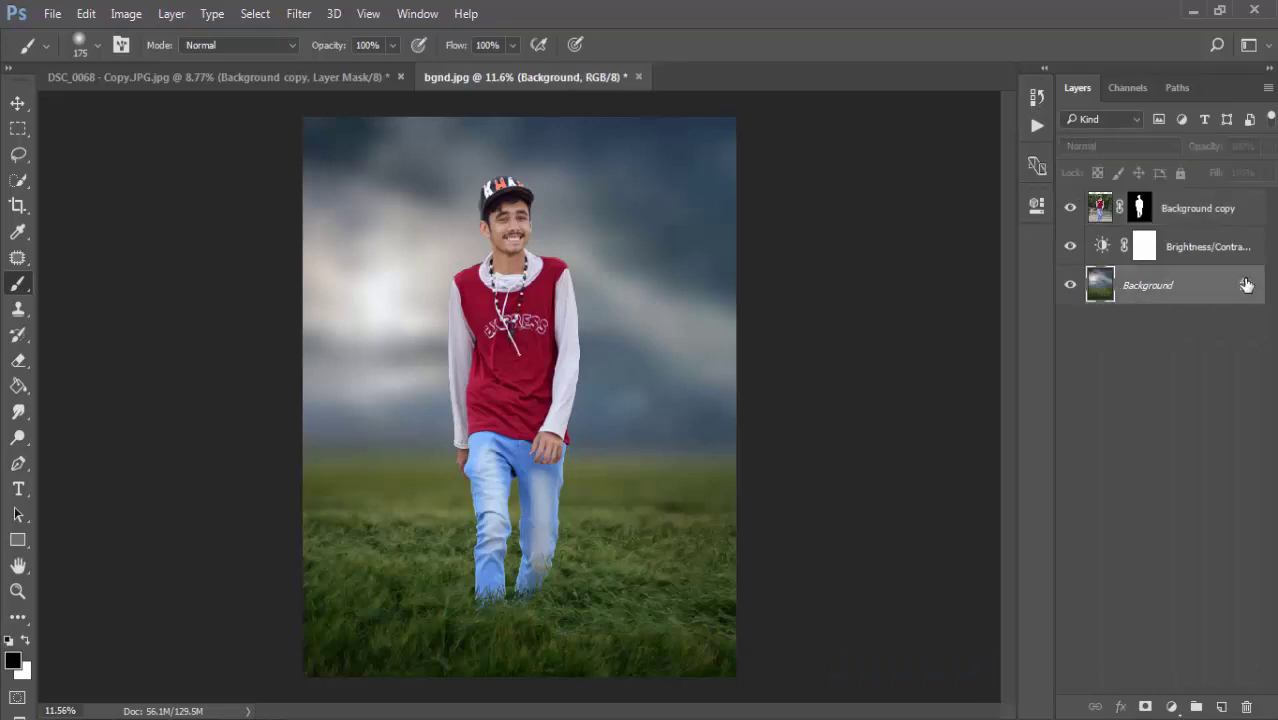
{"action": "left_click", "coordinate": [1070, 286]}
- Copy a rectangular grass patch at bottom left to Layer 1 and move it to the top
{"action": "left_click", "coordinate": [18, 128]}
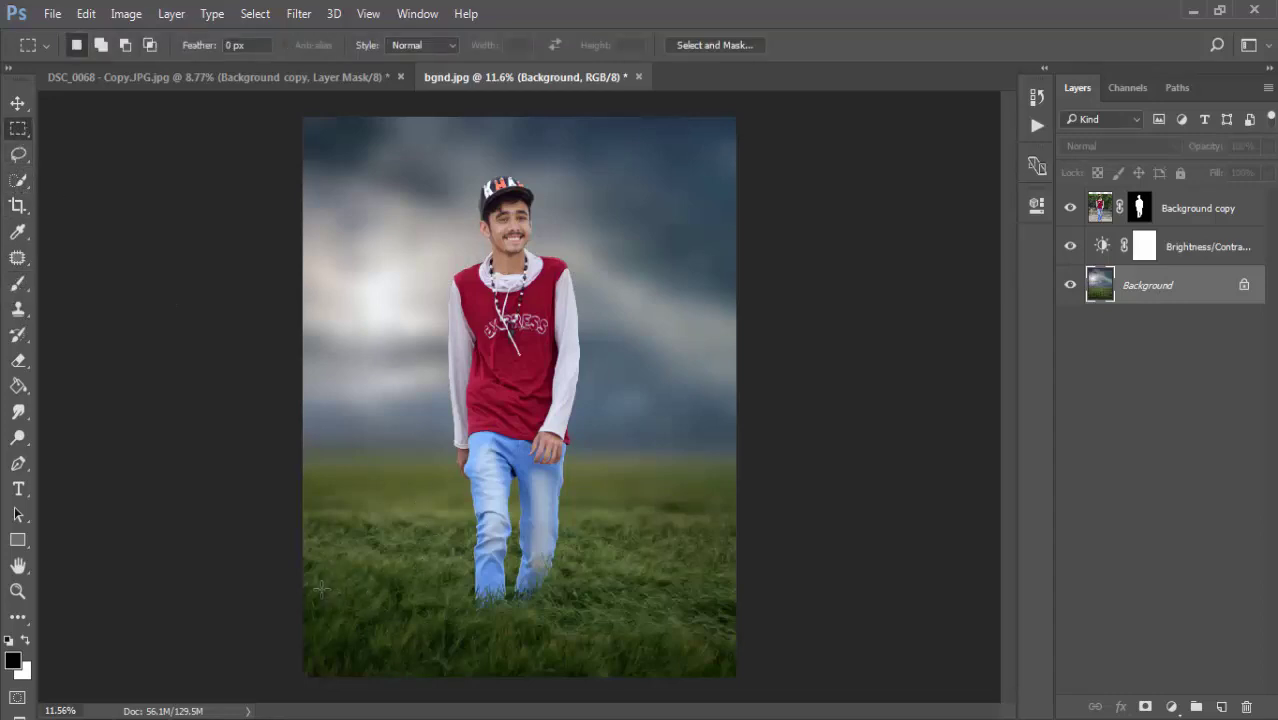
{"action": "left_click_drag", "start_coordinate": [306, 588], "coordinate": [455, 645]}
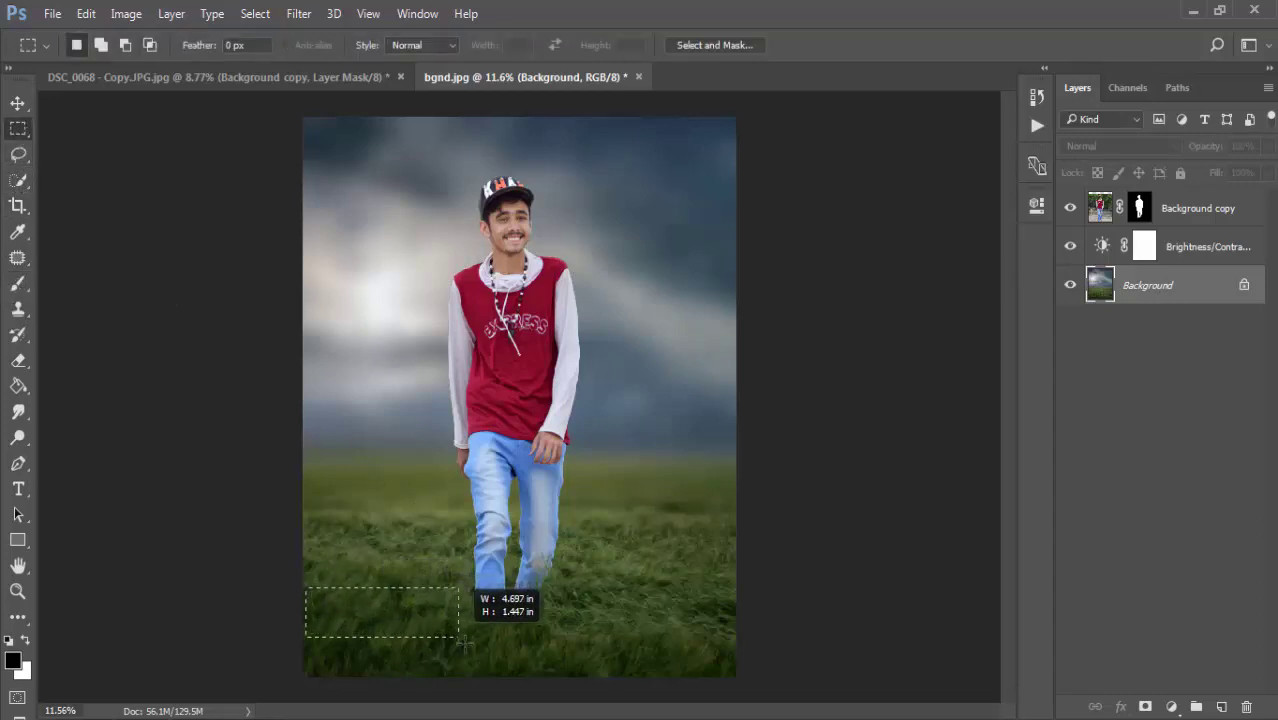
{"action": "right_click", "coordinate": [415, 610]}
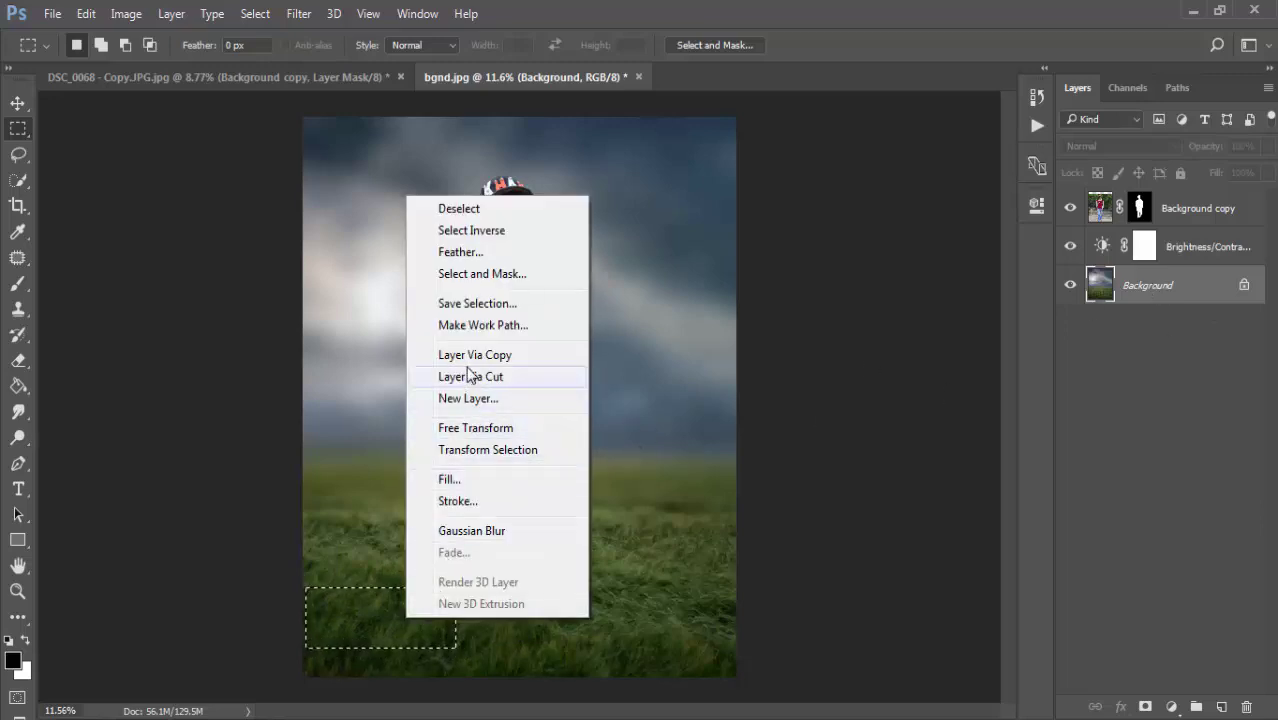
{"action": "left_click", "coordinate": [474, 355]}
{"action": "left_click_drag", "start_coordinate": [1100, 290], "coordinate": [1113, 212]}
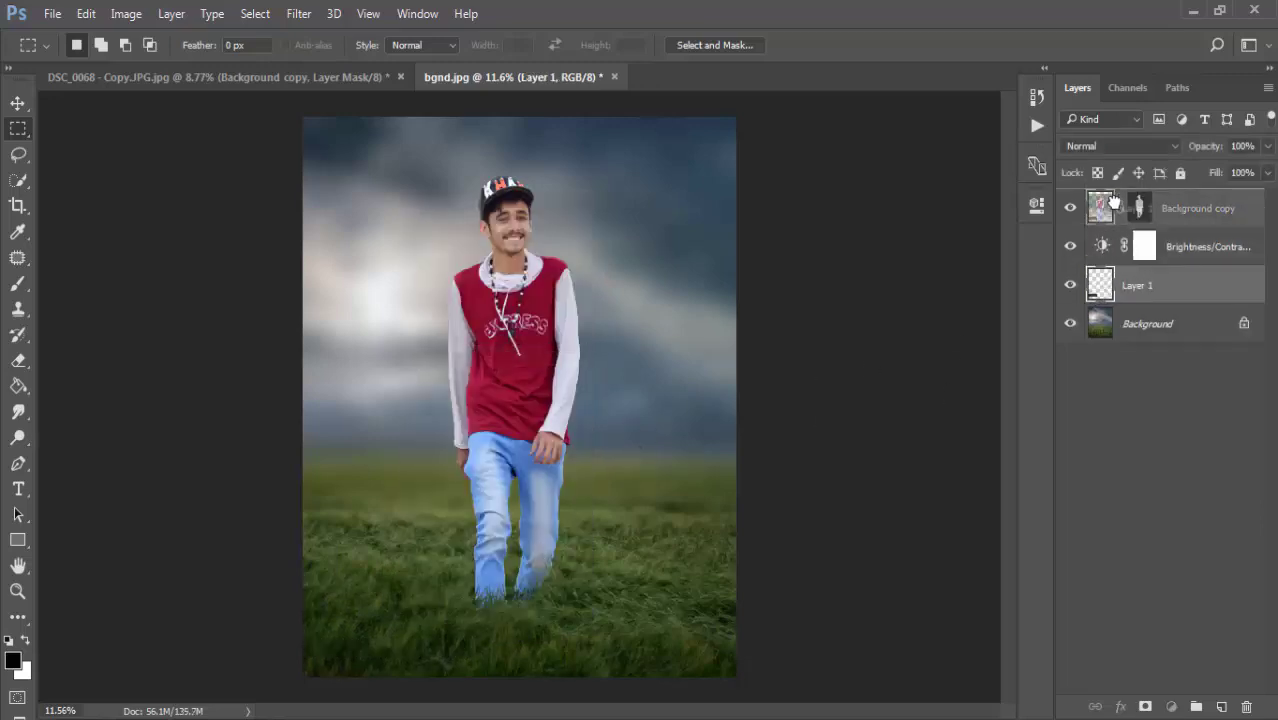
- Stretch the grass strip to the right and bottom edges and taller upward
{"action": "left_click", "coordinate": [18, 104]}
{"action": "left_click_drag", "start_coordinate": [459, 617], "coordinate": [736, 617]}
{"action": "left_click_drag", "start_coordinate": [540, 650], "coordinate": [540, 677]}
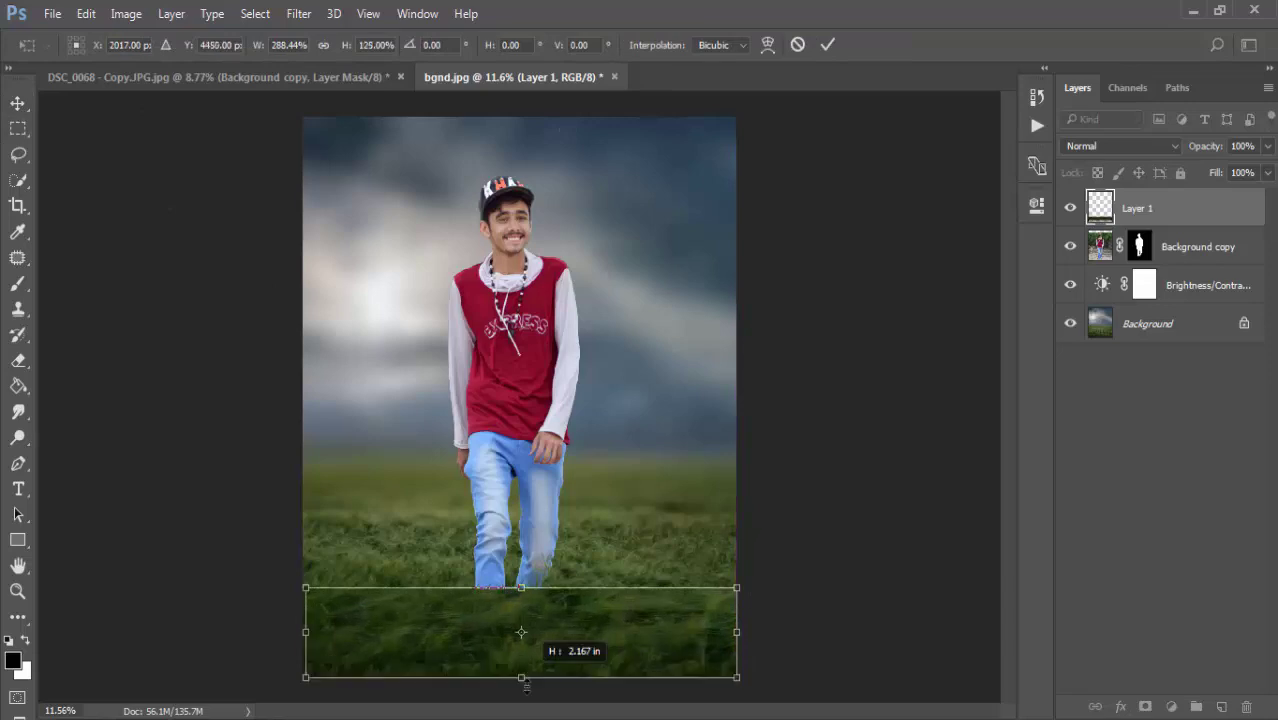
{"action": "left_click_drag", "start_coordinate": [520, 589], "coordinate": [520, 563]}
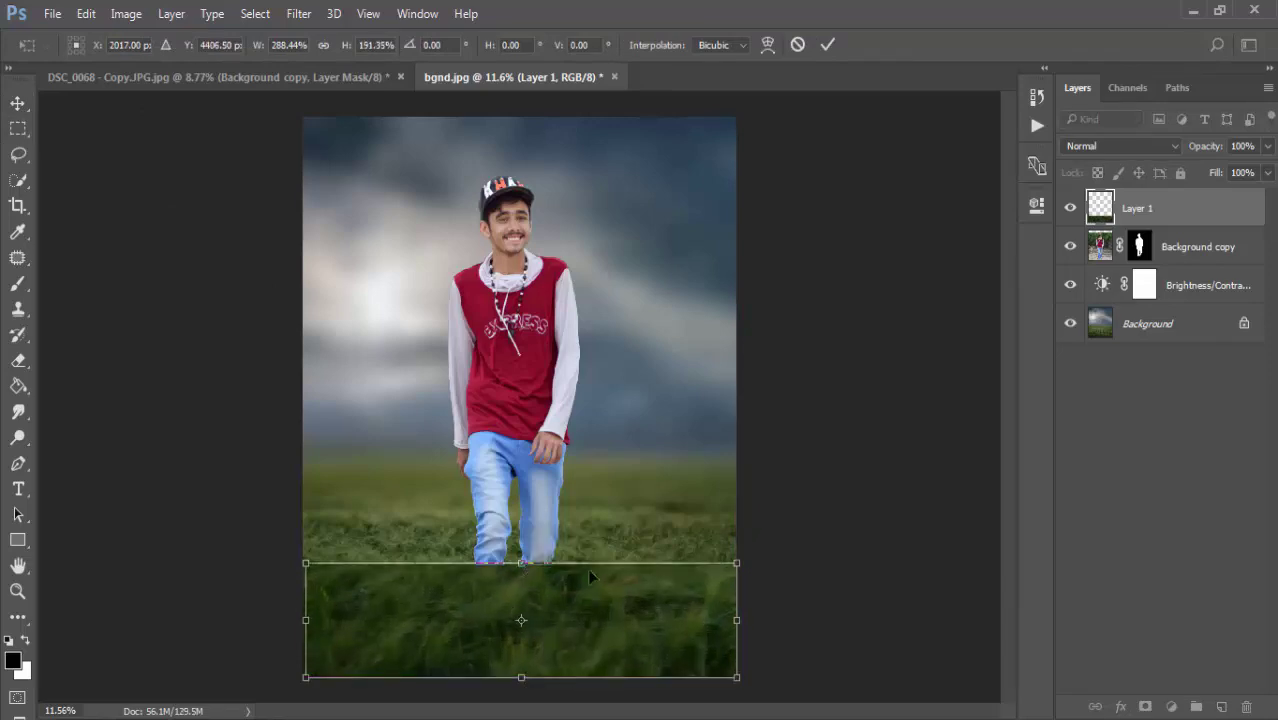
- Commit the stretch and give the grass layer a Gaussian Blur of about 240 pixels
{"action": "left_click", "coordinate": [828, 46]}
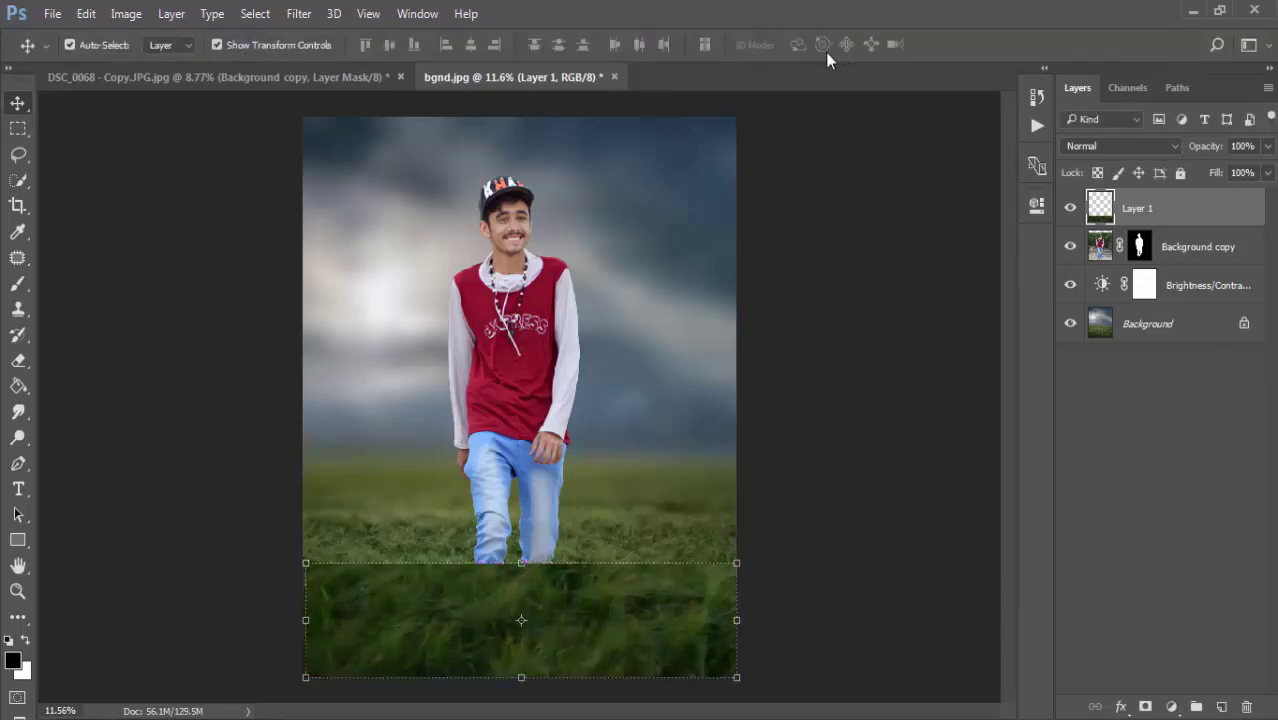
{"action": "left_click", "coordinate": [303, 16]}
{"action": "mouse_move", "coordinate": [308, 232]}
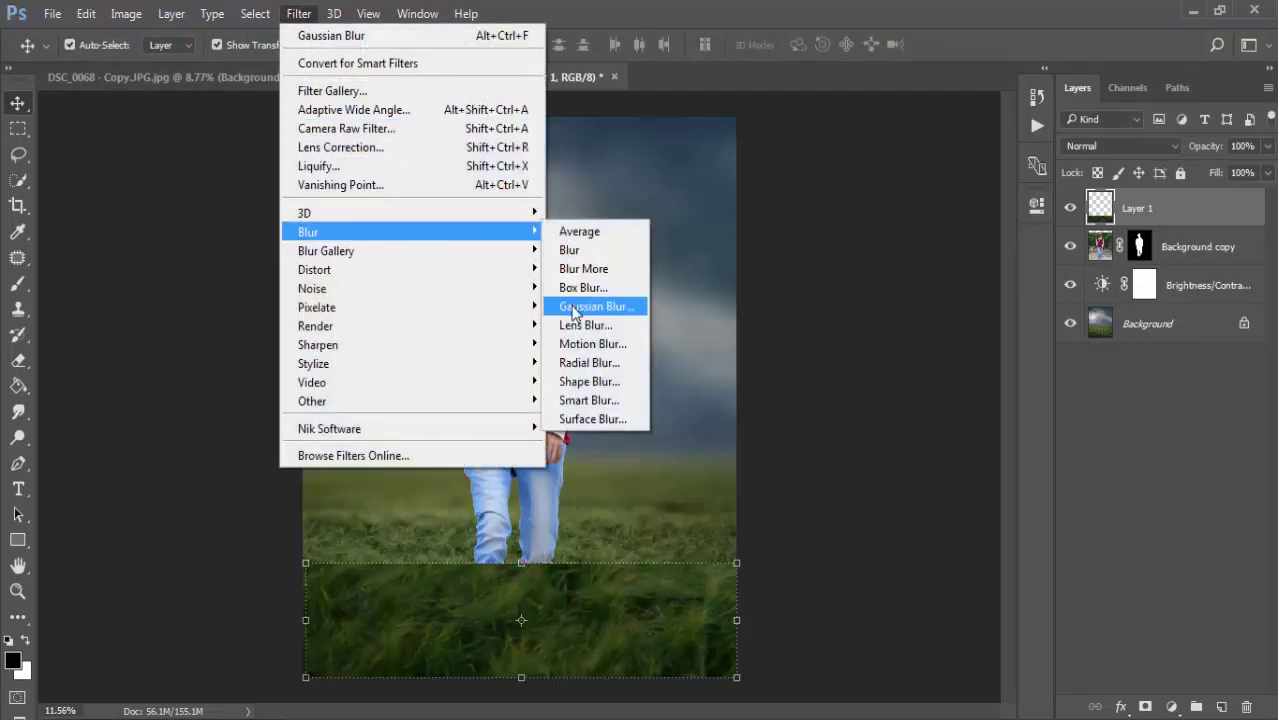
{"action": "left_click", "coordinate": [574, 307]}
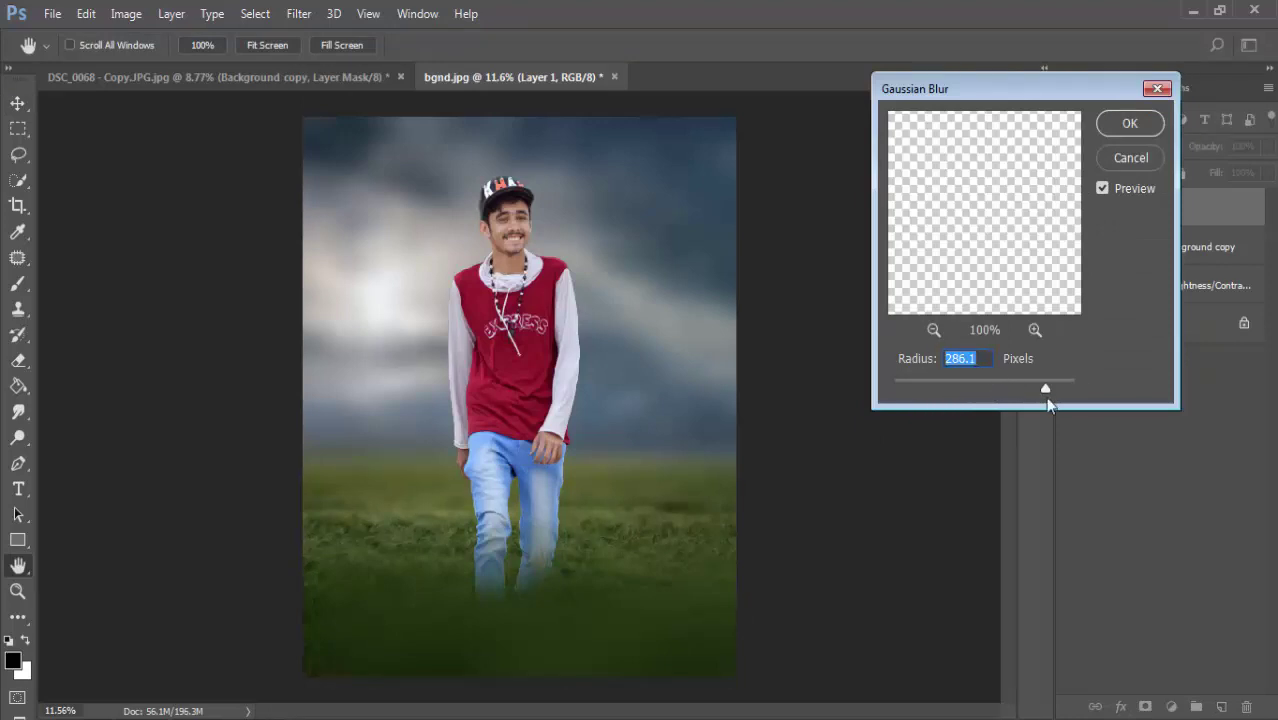
{"action": "left_click_drag", "start_coordinate": [1047, 399], "coordinate": [1035, 389]}
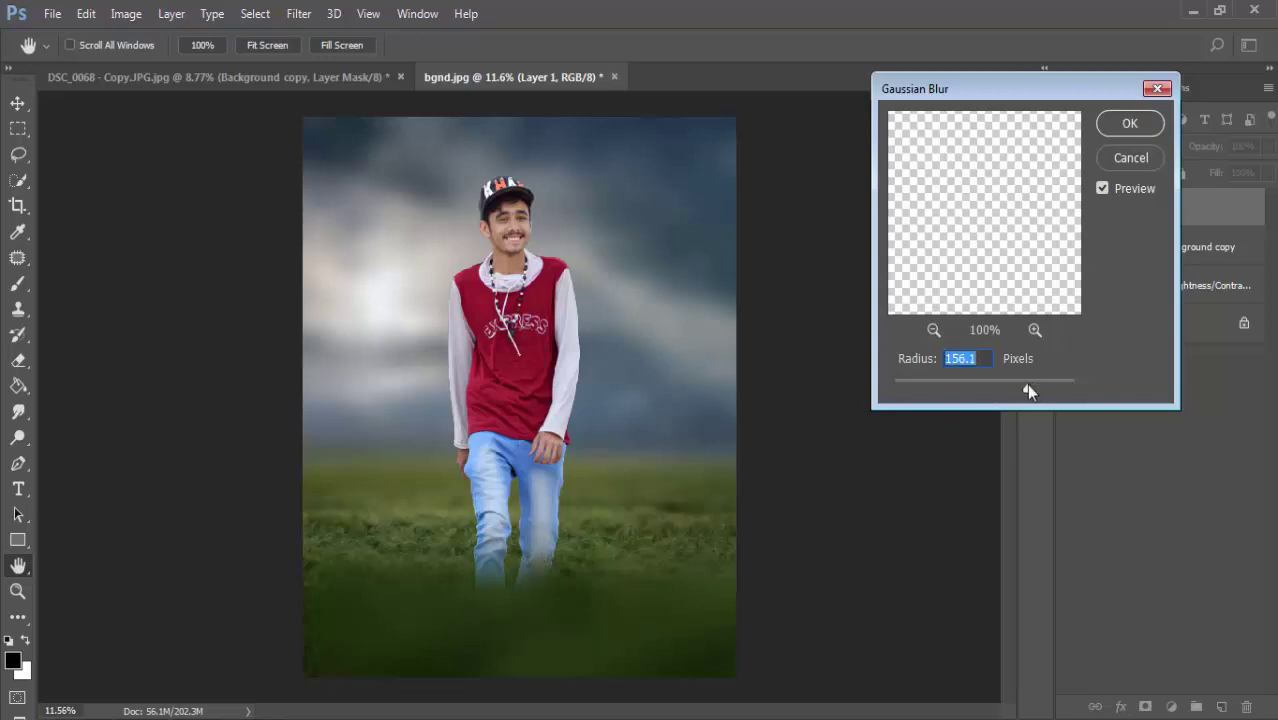
{"action": "left_click_drag", "start_coordinate": [1036, 390], "coordinate": [1044, 388]}
{"action": "left_click_drag", "start_coordinate": [1038, 385], "coordinate": [1043, 386]}
- Apply the Gaussian blur and resize the grass Layer 1 so its top edge reaches the man's knees
{"action": "left_click", "coordinate": [1138, 124]}
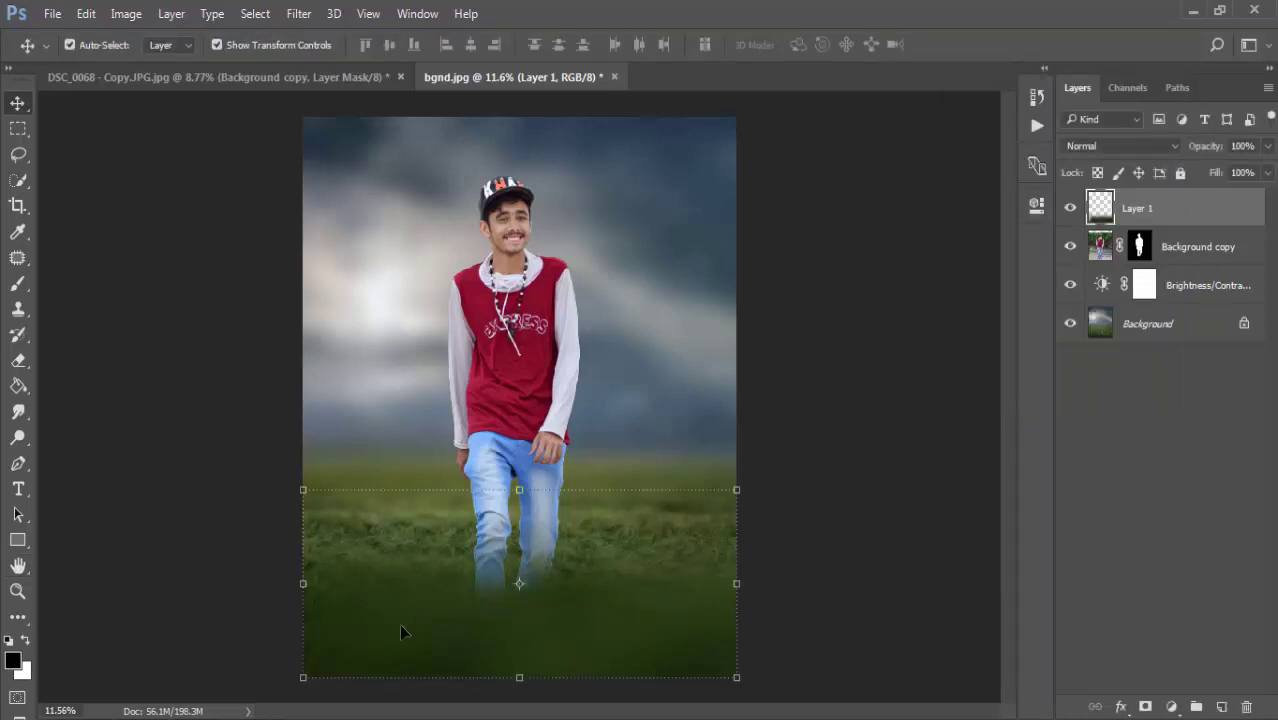
{"action": "left_click_drag", "start_coordinate": [303, 584], "coordinate": [257, 597]}
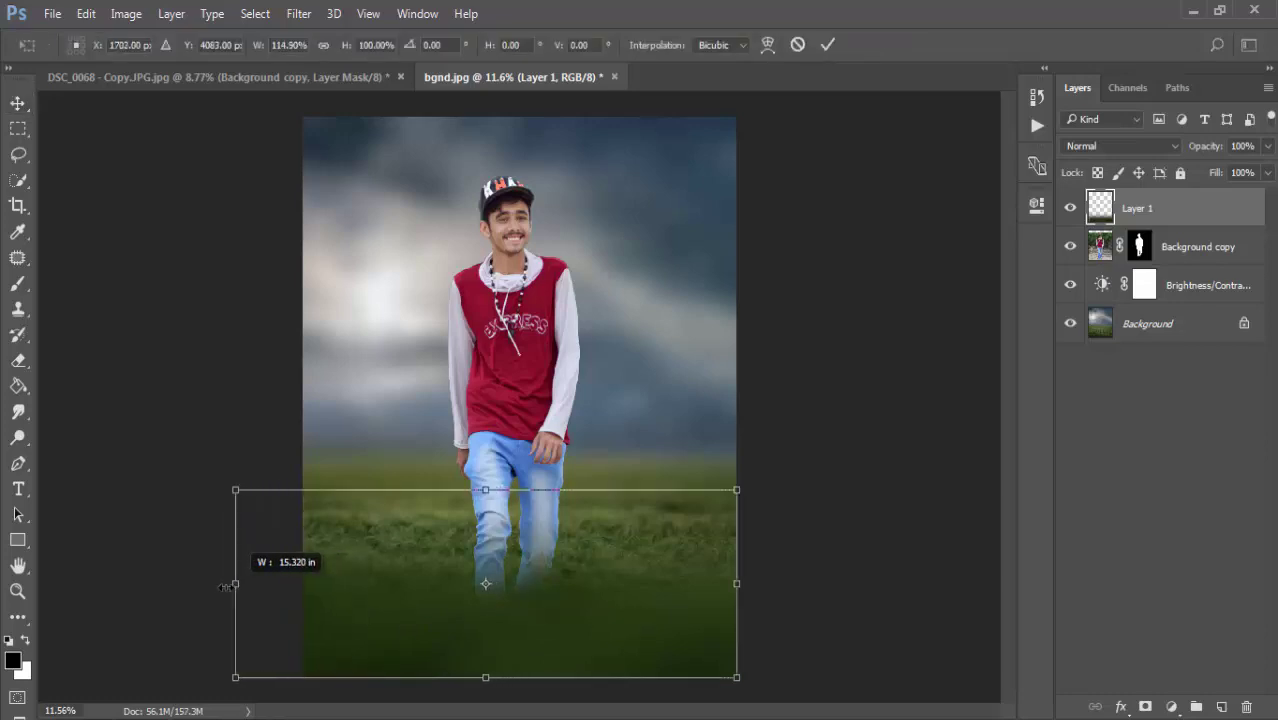
{"action": "left_click_drag", "start_coordinate": [474, 490], "coordinate": [475, 455]}
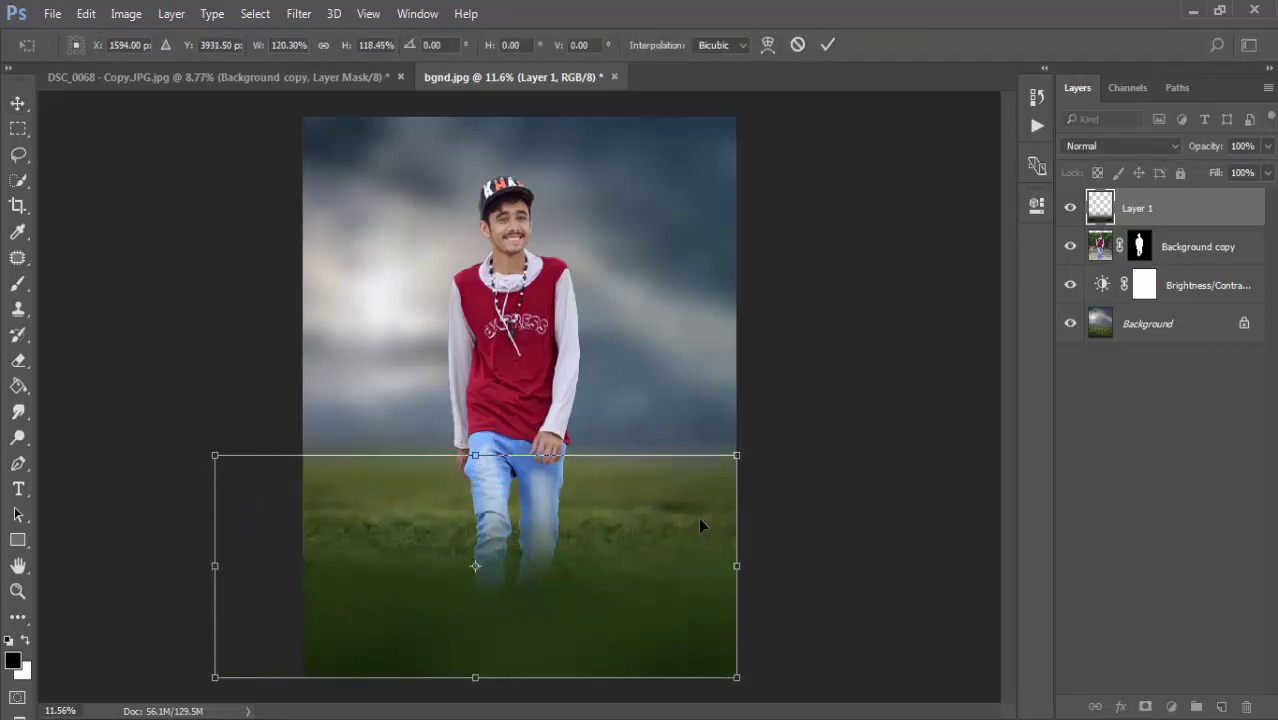
{"action": "left_click_drag", "start_coordinate": [478, 457], "coordinate": [480, 507]}
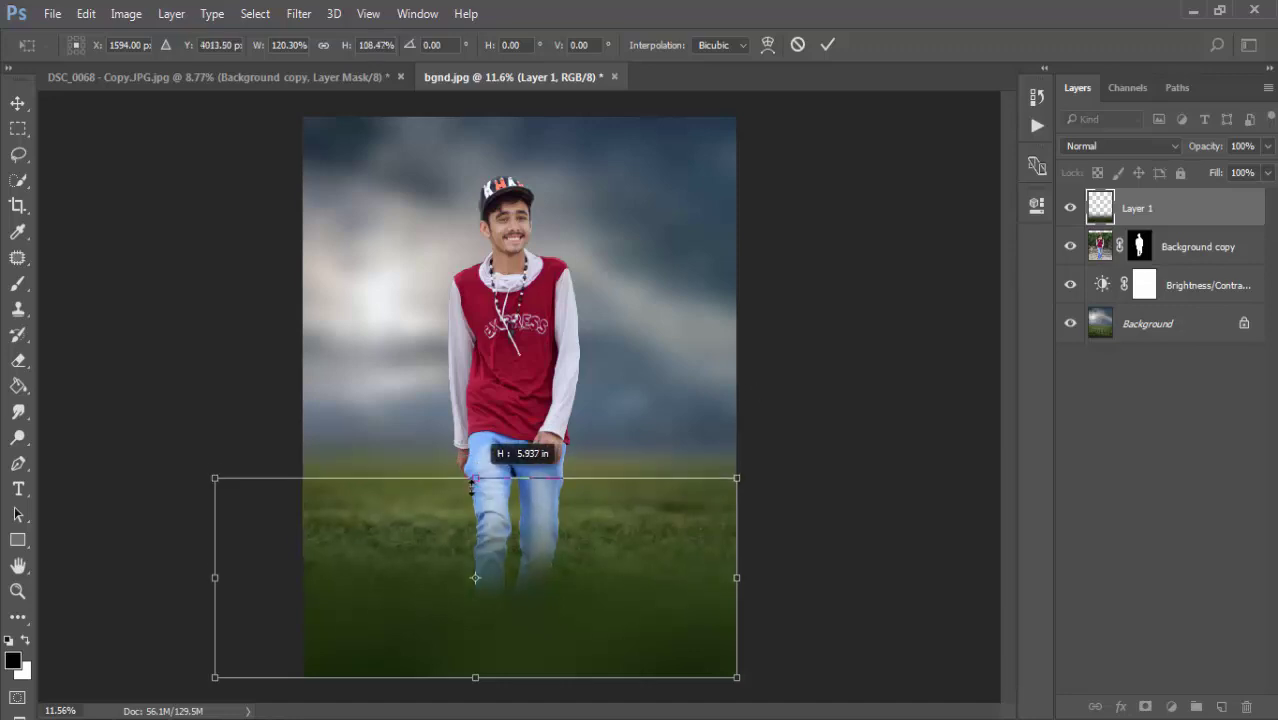
{"action": "mouse_move", "coordinate": [488, 641]}
{"action": "left_mouse_down"}
{"action": "mouse_move", "coordinate": [489, 630]}
{"action": "mouse_move", "coordinate": [489, 641]}
{"action": "left_mouse_up"}
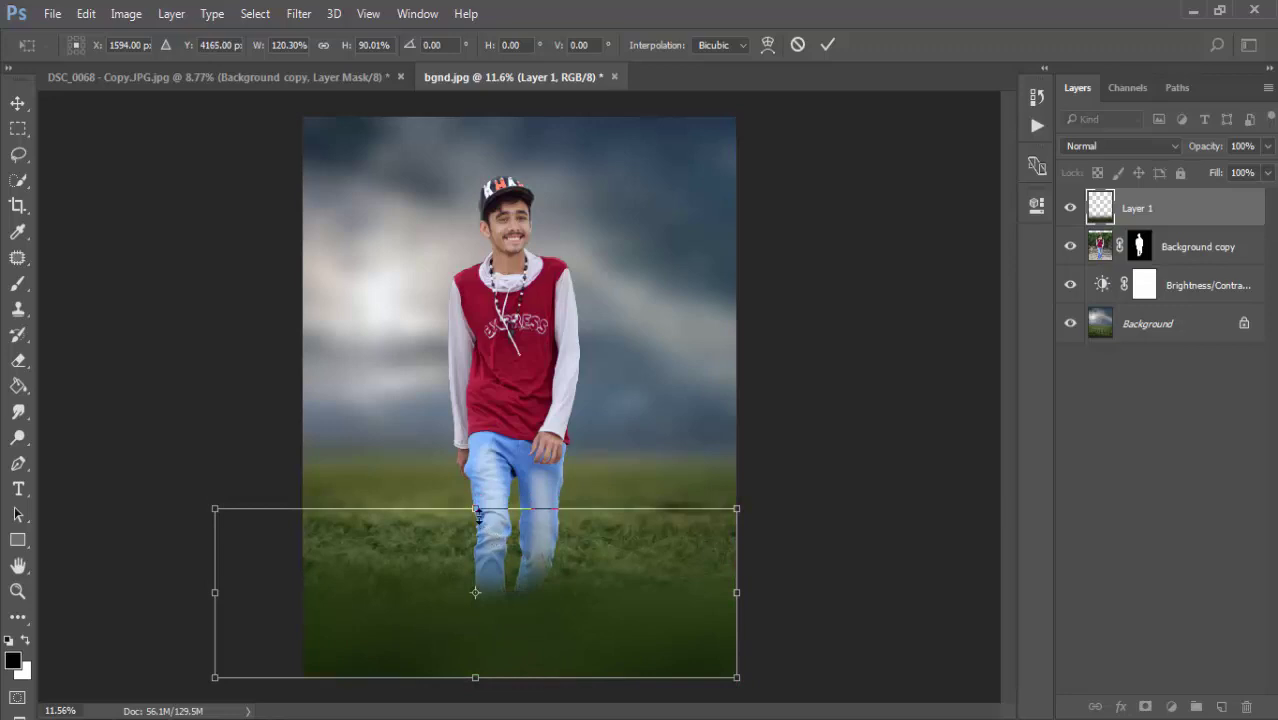
{"action": "left_click_drag", "start_coordinate": [476, 509], "coordinate": [476, 486]}
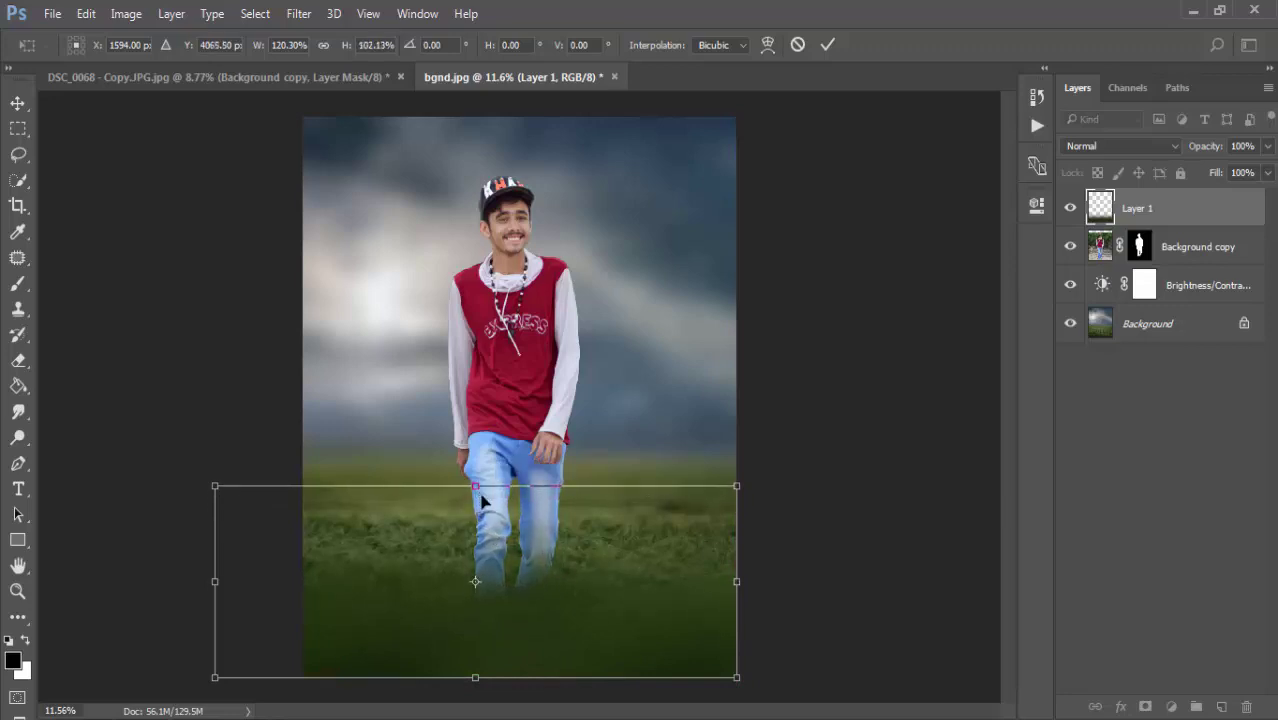
{"action": "left_click", "coordinate": [824, 46]}
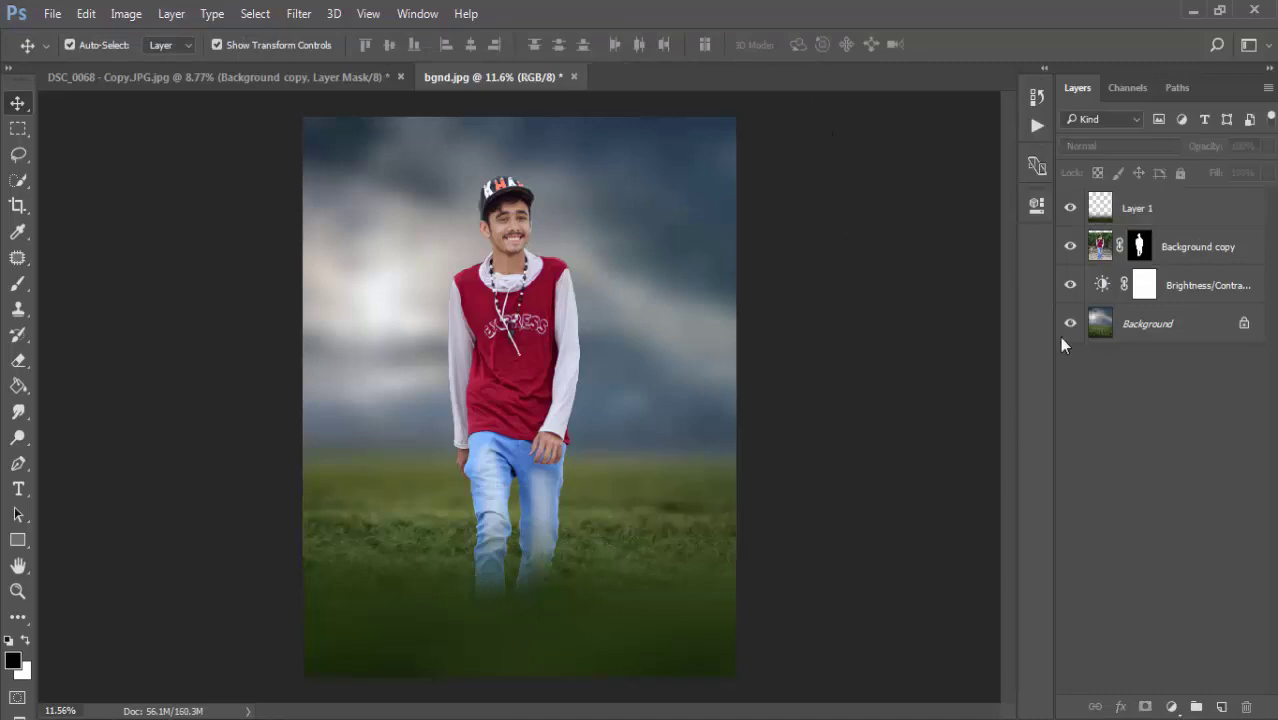
- Hide and show the blurred grass to compare, then select Layer 1
{"action": "left_click", "coordinate": [1070, 209]}
{"action": "left_click", "coordinate": [1070, 208]}
{"action": "left_click", "coordinate": [1165, 212]}
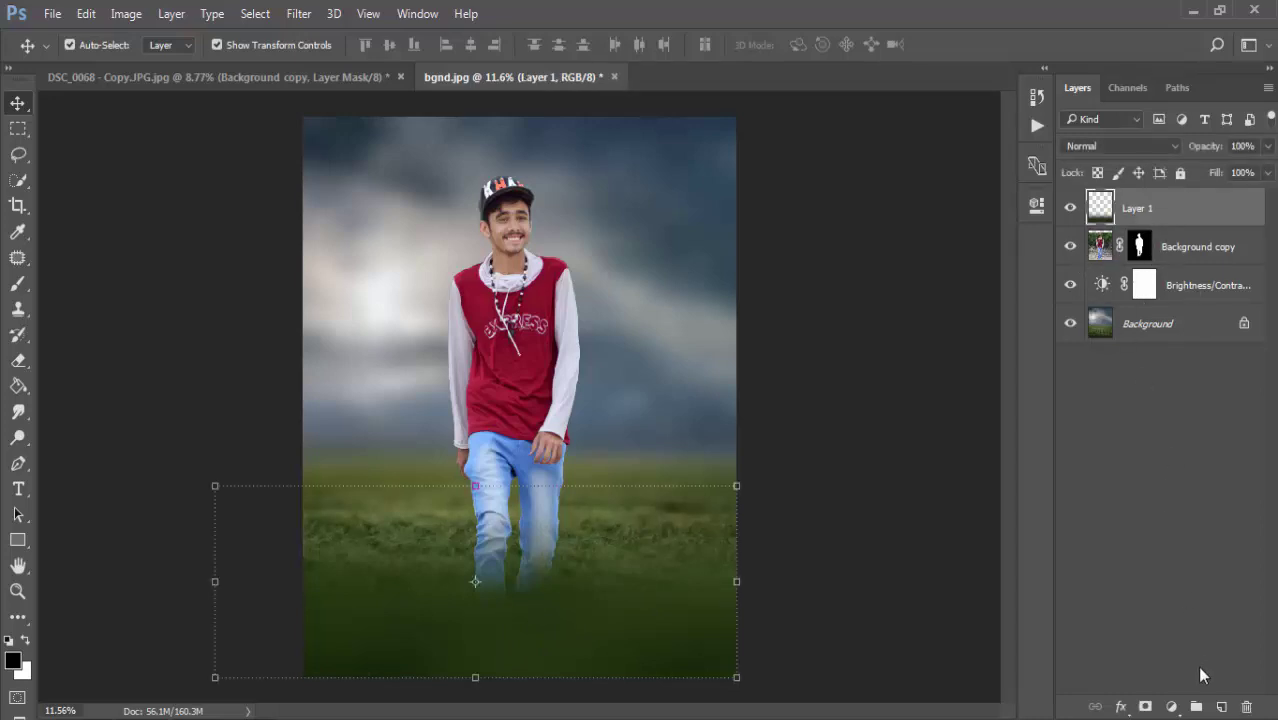
- Add a new Layer 2 on top and stamp the merged composite into it with Image > Apply Image
{"action": "left_click", "coordinate": [1221, 706]}
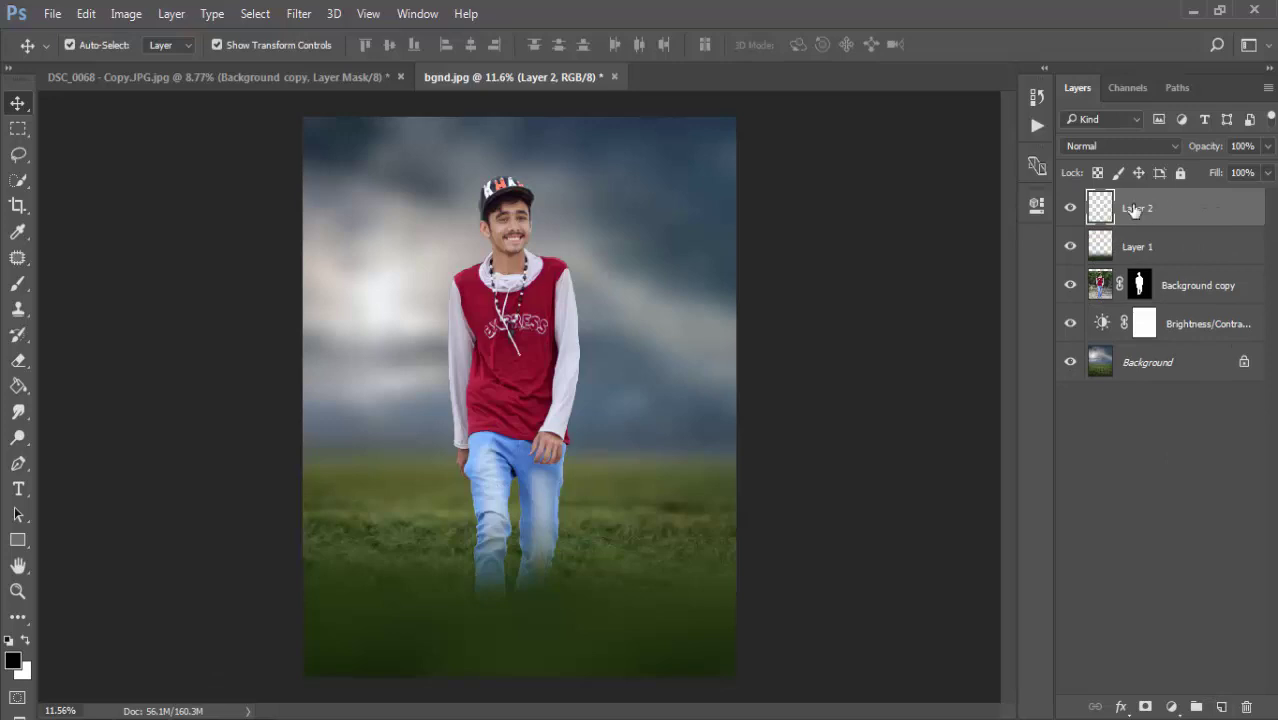
{"action": "left_click", "coordinate": [128, 15]}
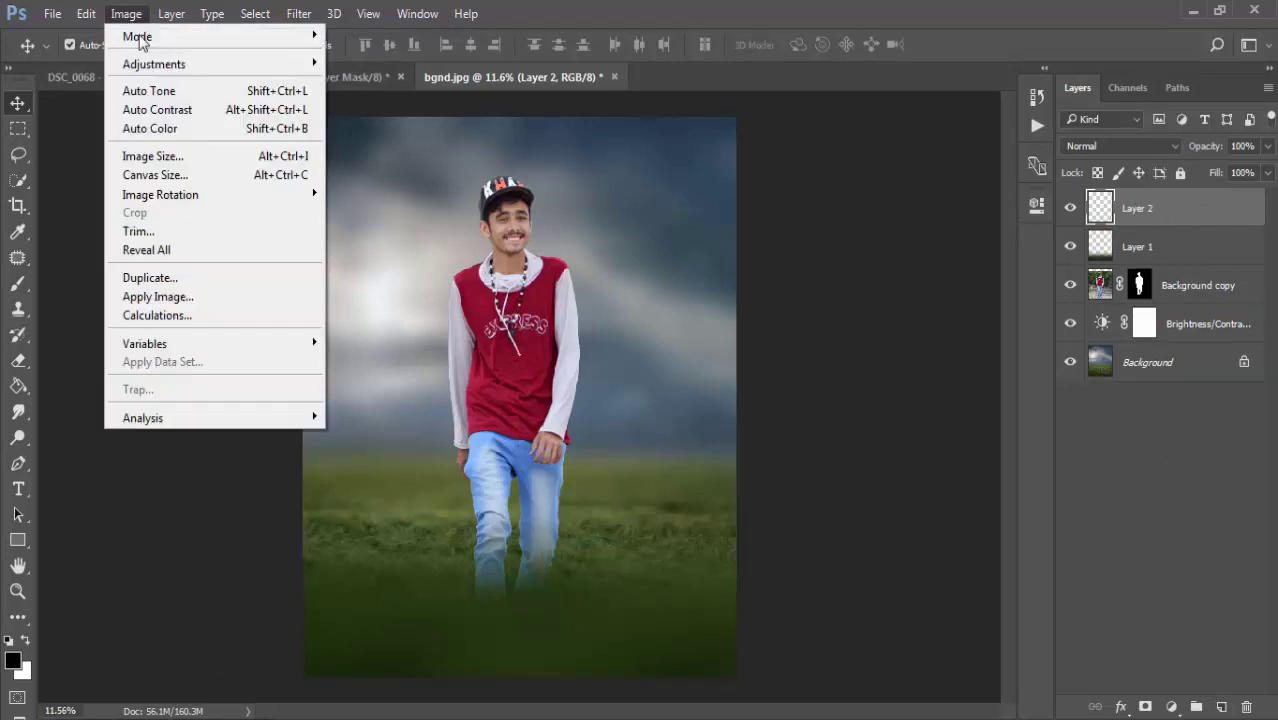
{"action": "left_click", "coordinate": [157, 297]}
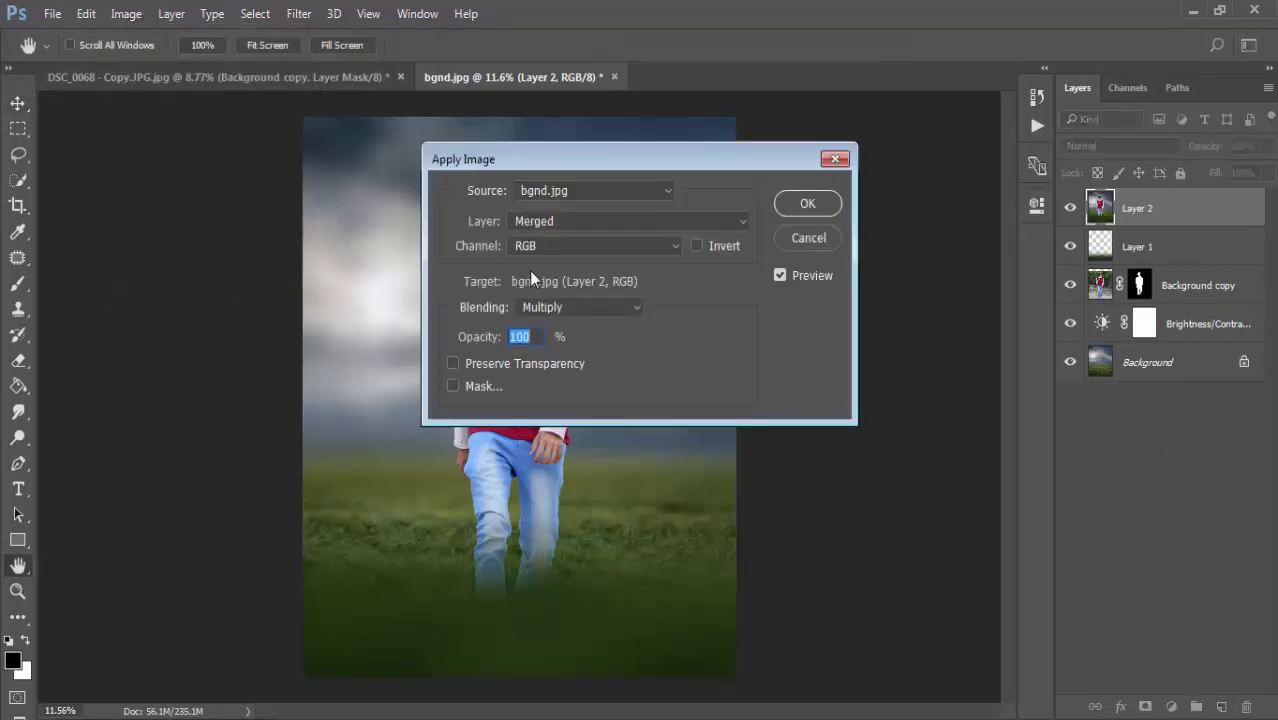
{"action": "left_click", "coordinate": [797, 207]}
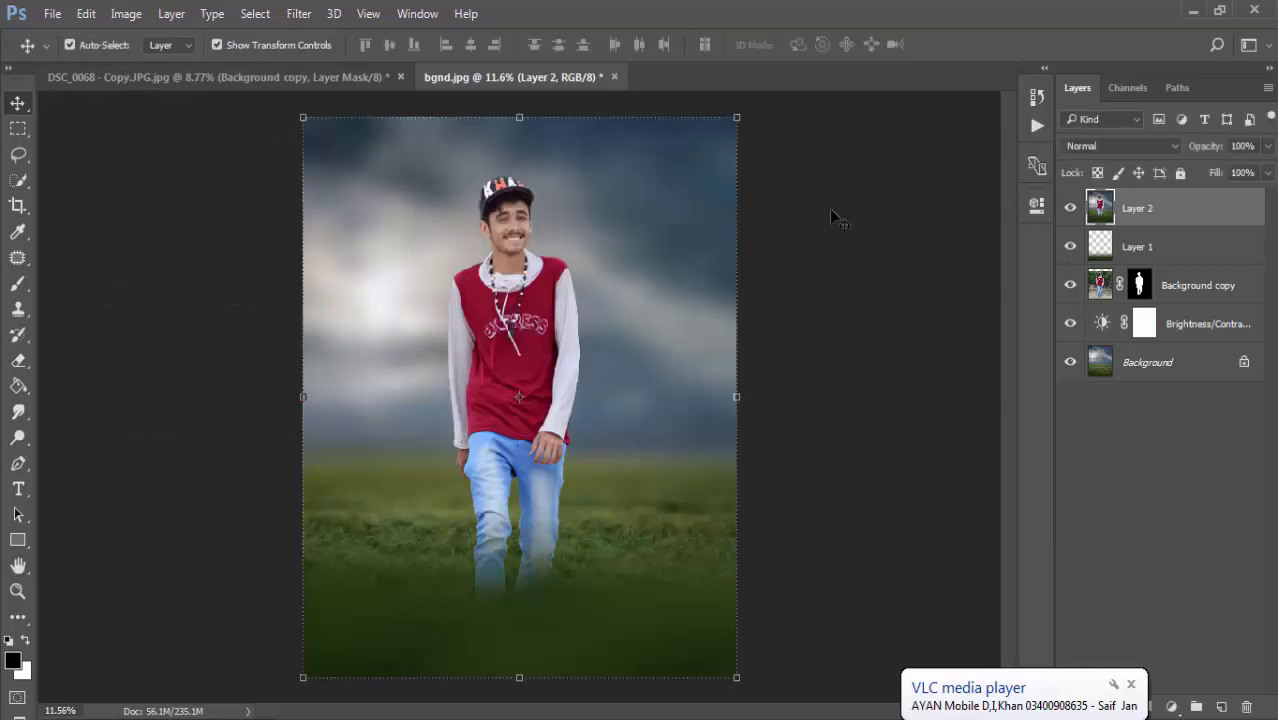
- Hide and show Layer 2 to check the merged copy, then bring up the Filter menu
{"action": "left_click", "coordinate": [1070, 208]}
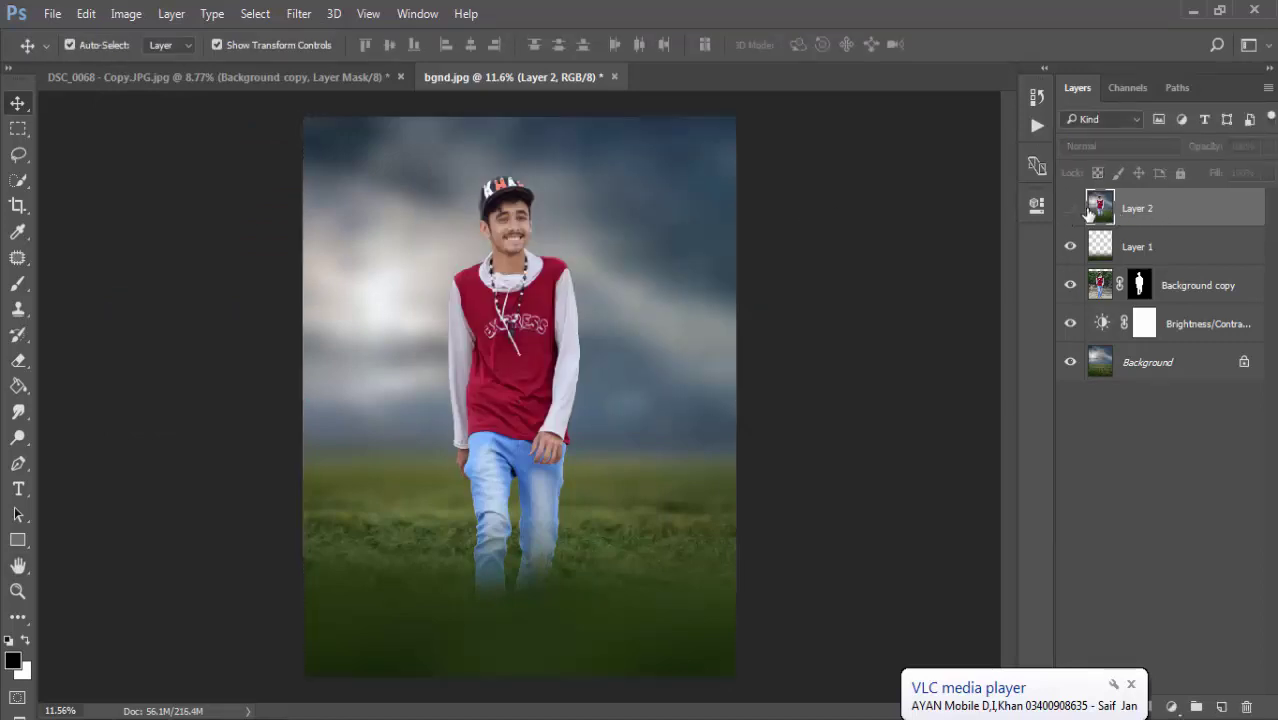
{"action": "left_click", "coordinate": [1070, 208]}
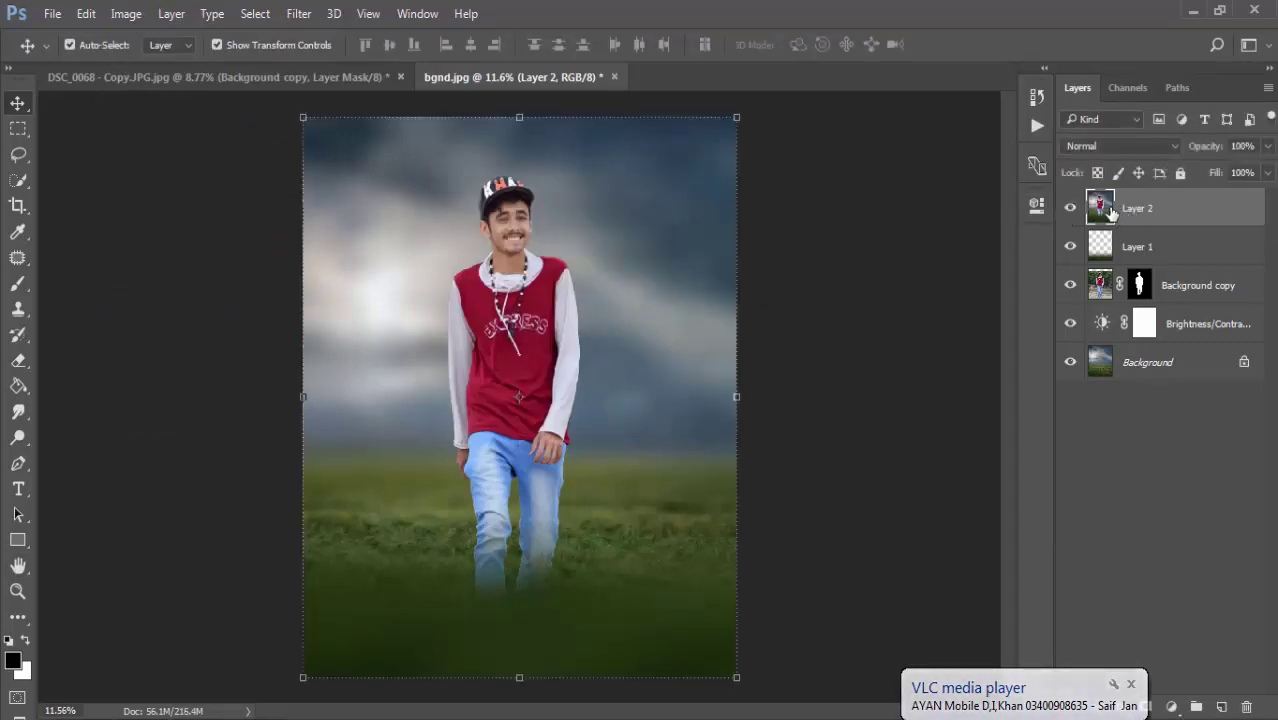
{"action": "left_click", "coordinate": [298, 14]}
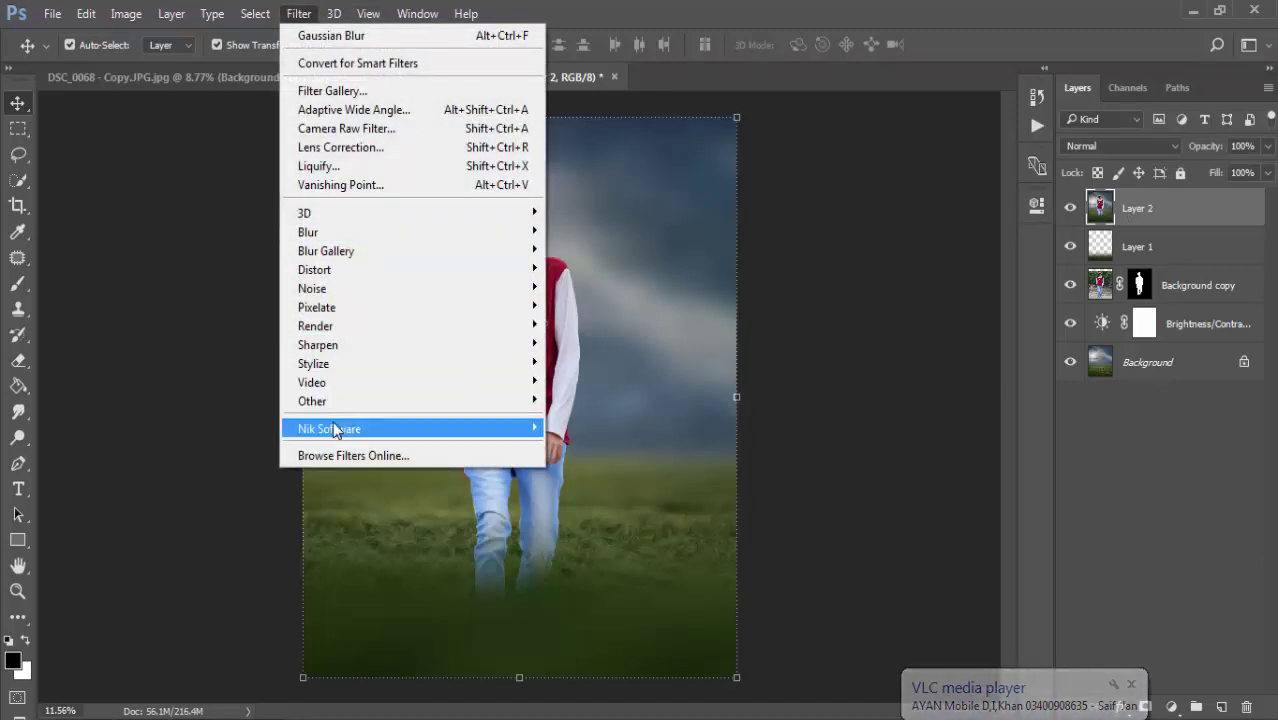
- Launch Color Efex Pro 4, scroll to the Indian Summer filter and apply it to the image
{"action": "mouse_move", "coordinate": [329, 429]}
{"action": "left_click", "coordinate": [582, 424]}
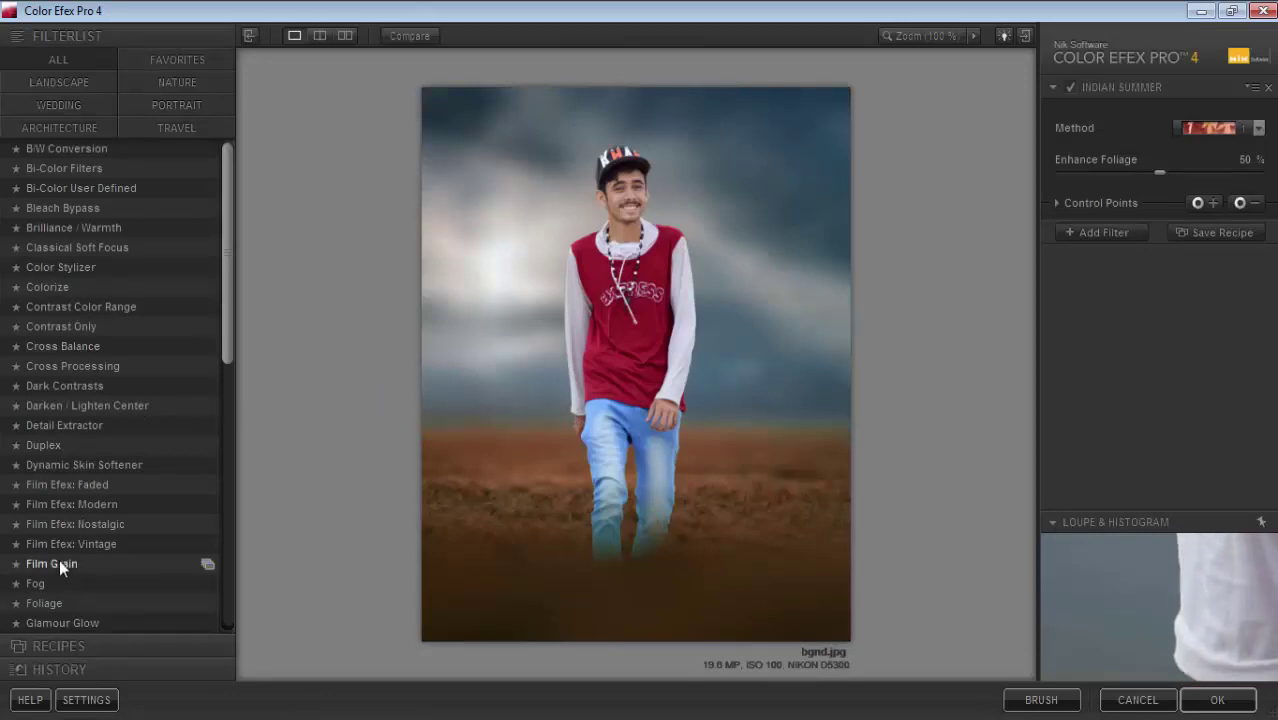
{"action": "scroll", "coordinate": [59, 556], "scroll_direction": "down", "scroll_amount": 4}
{"action": "scroll", "coordinate": [70, 500], "scroll_direction": "down", "scroll_amount": 1}
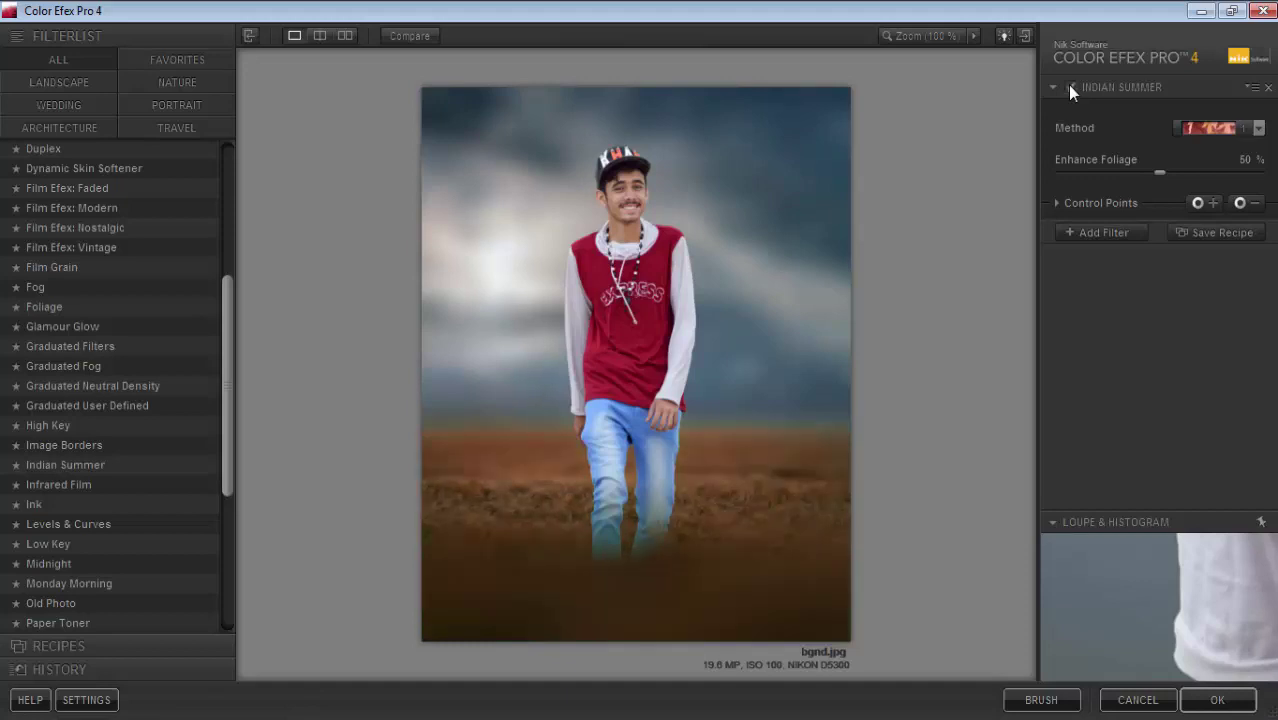
{"action": "left_click", "coordinate": [1230, 706]}
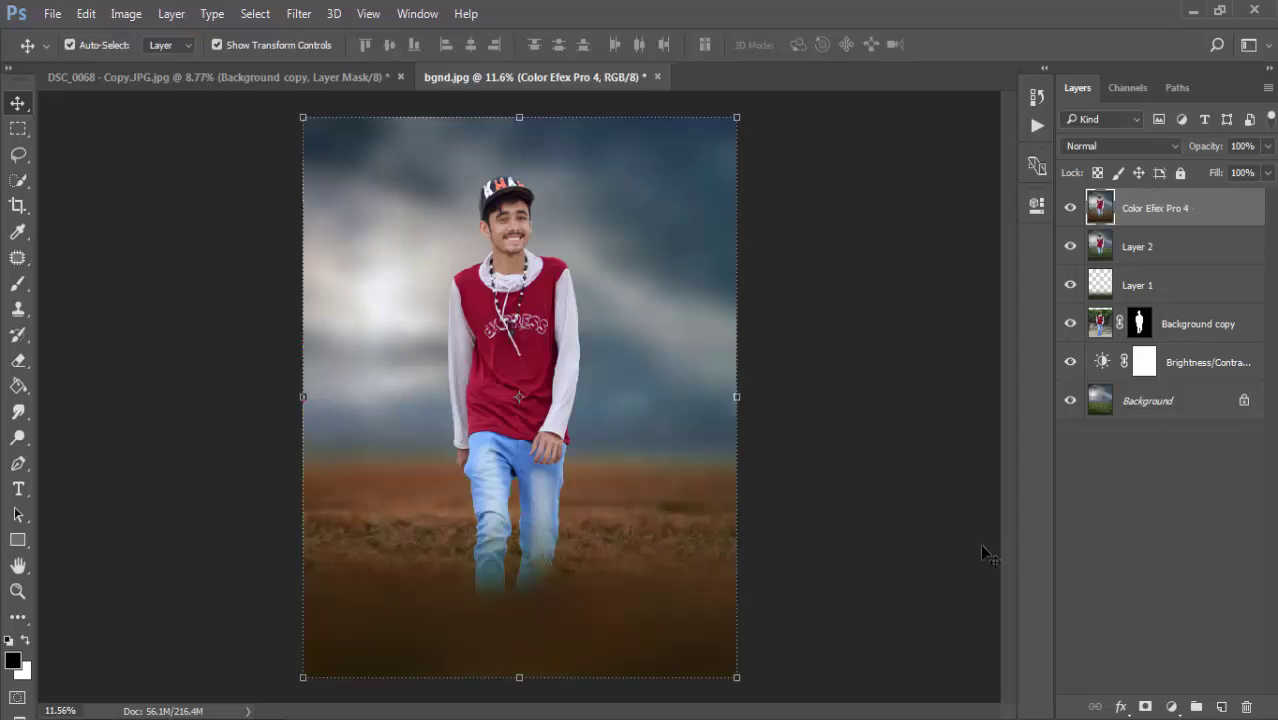
- Open the Camera Raw Filter on the Color Efex layer; set vibrance +56, clarity +18, lift blacks
{"action": "left_click", "coordinate": [1070, 207]}
{"action": "left_click", "coordinate": [297, 14]}
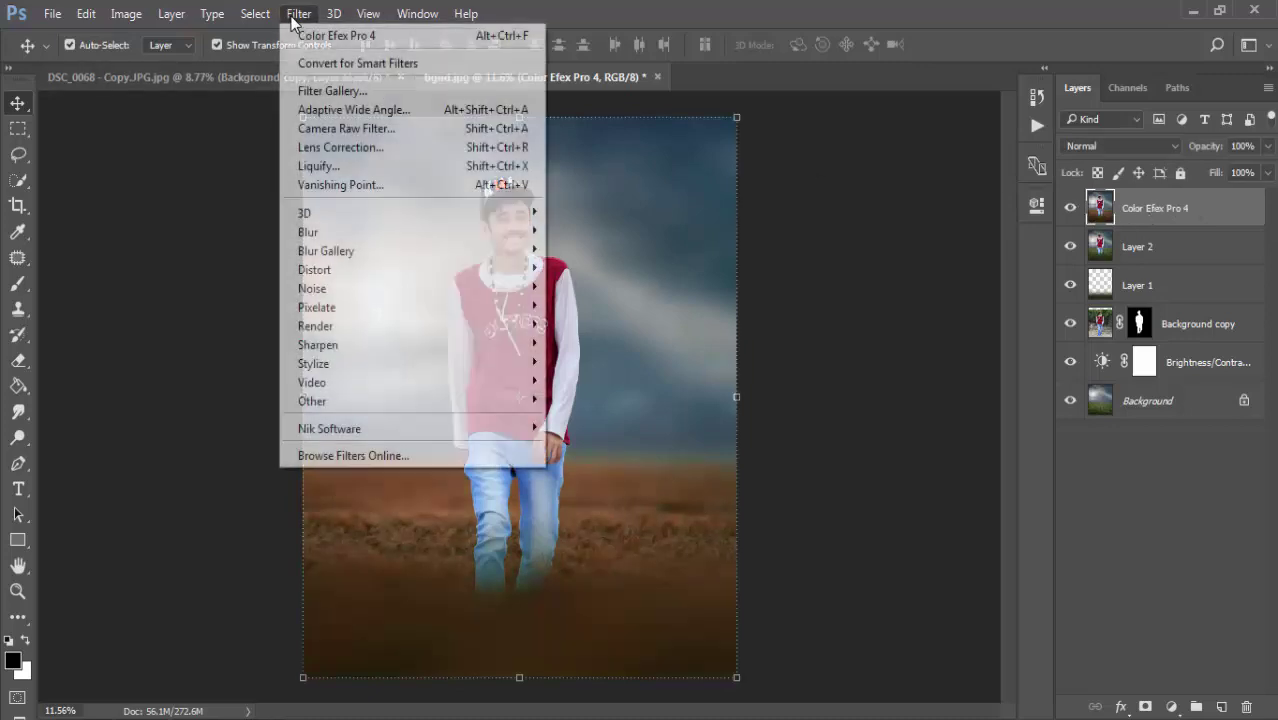
{"action": "left_click", "coordinate": [416, 129]}
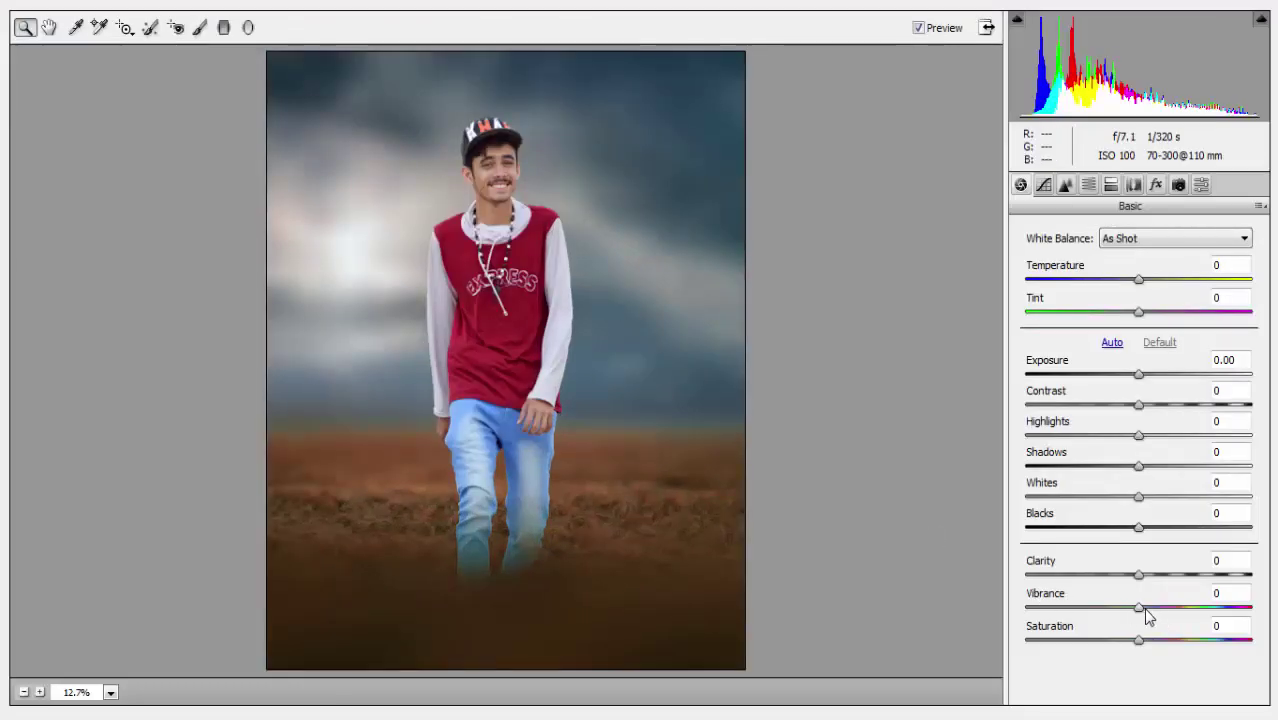
{"action": "left_click_drag", "start_coordinate": [1140, 607], "coordinate": [1219, 607]}
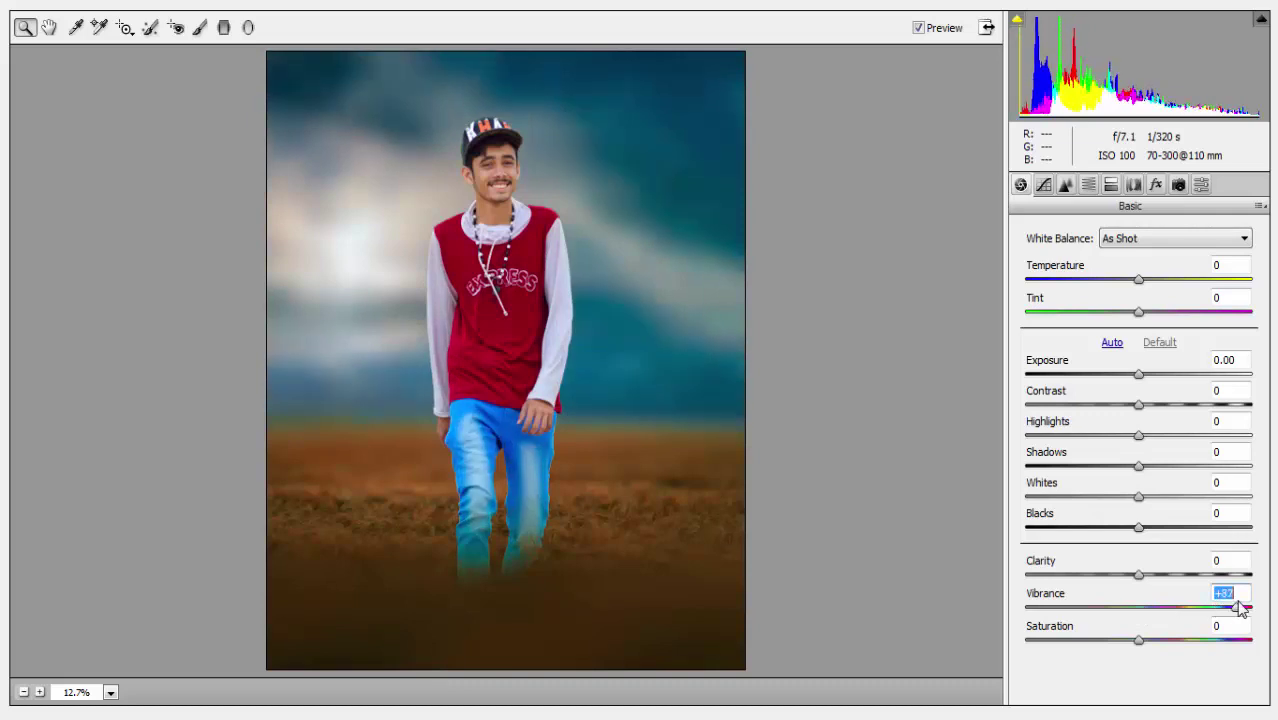
{"action": "left_click_drag", "start_coordinate": [1219, 607], "coordinate": [1206, 608]}
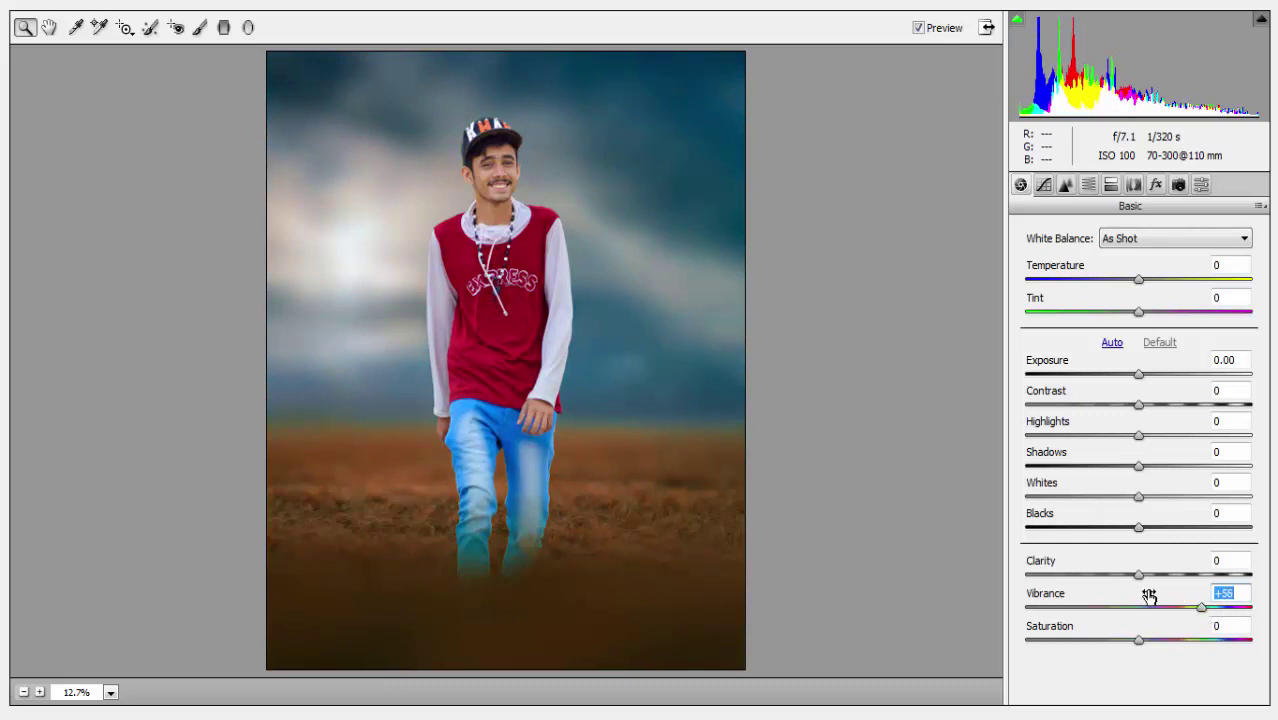
{"action": "mouse_move", "coordinate": [1139, 577]}
{"action": "left_mouse_down"}
{"action": "mouse_move", "coordinate": [1183, 577]}
{"action": "mouse_move", "coordinate": [1159, 588]}
{"action": "left_mouse_up"}
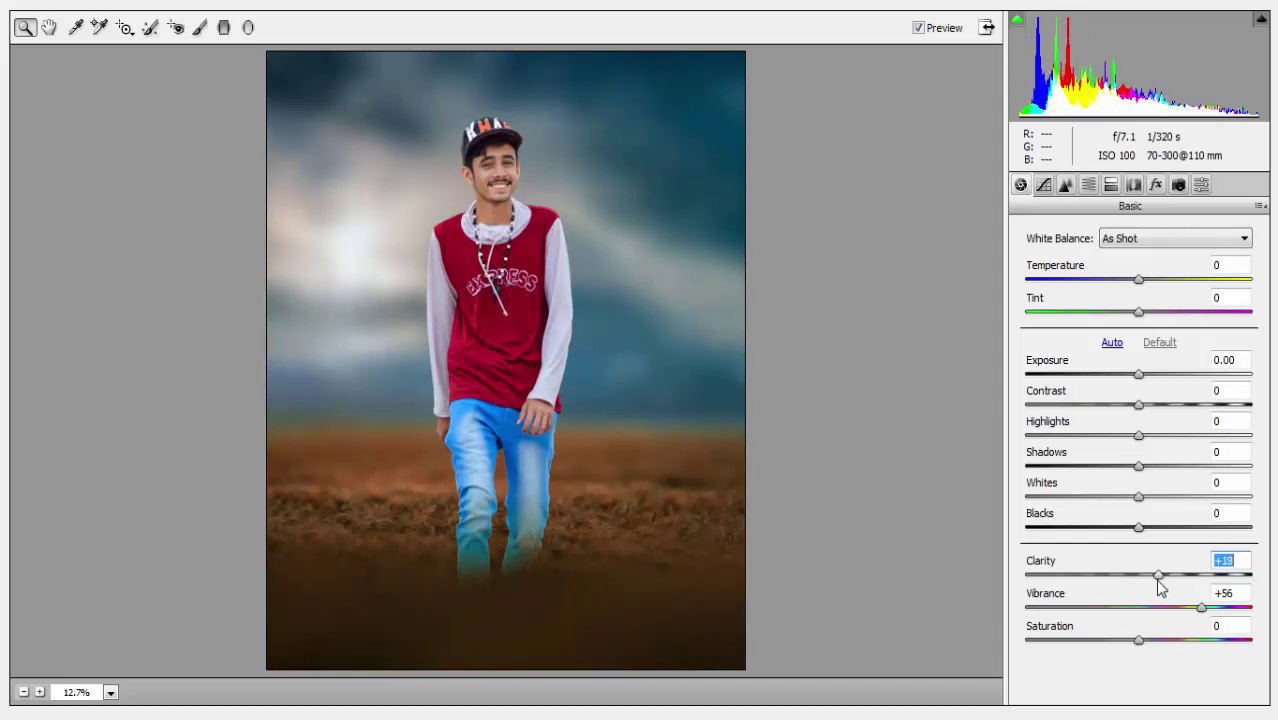
{"action": "mouse_move", "coordinate": [1140, 528]}
{"action": "left_mouse_down"}
{"action": "mouse_move", "coordinate": [1055, 535]}
{"action": "mouse_move", "coordinate": [1180, 536]}
{"action": "mouse_move", "coordinate": [1144, 536]}
{"action": "mouse_move", "coordinate": [1160, 537]}
{"action": "mouse_move", "coordinate": [1172, 503]}
{"action": "mouse_move", "coordinate": [1220, 503]}
{"action": "mouse_move", "coordinate": [1116, 503]}
{"action": "mouse_move", "coordinate": [1150, 467]}
{"action": "mouse_move", "coordinate": [1247, 467]}
{"action": "mouse_move", "coordinate": [1132, 474]}
{"action": "mouse_move", "coordinate": [1161, 466]}
{"action": "mouse_move", "coordinate": [1150, 470]}
{"action": "left_mouse_up"}
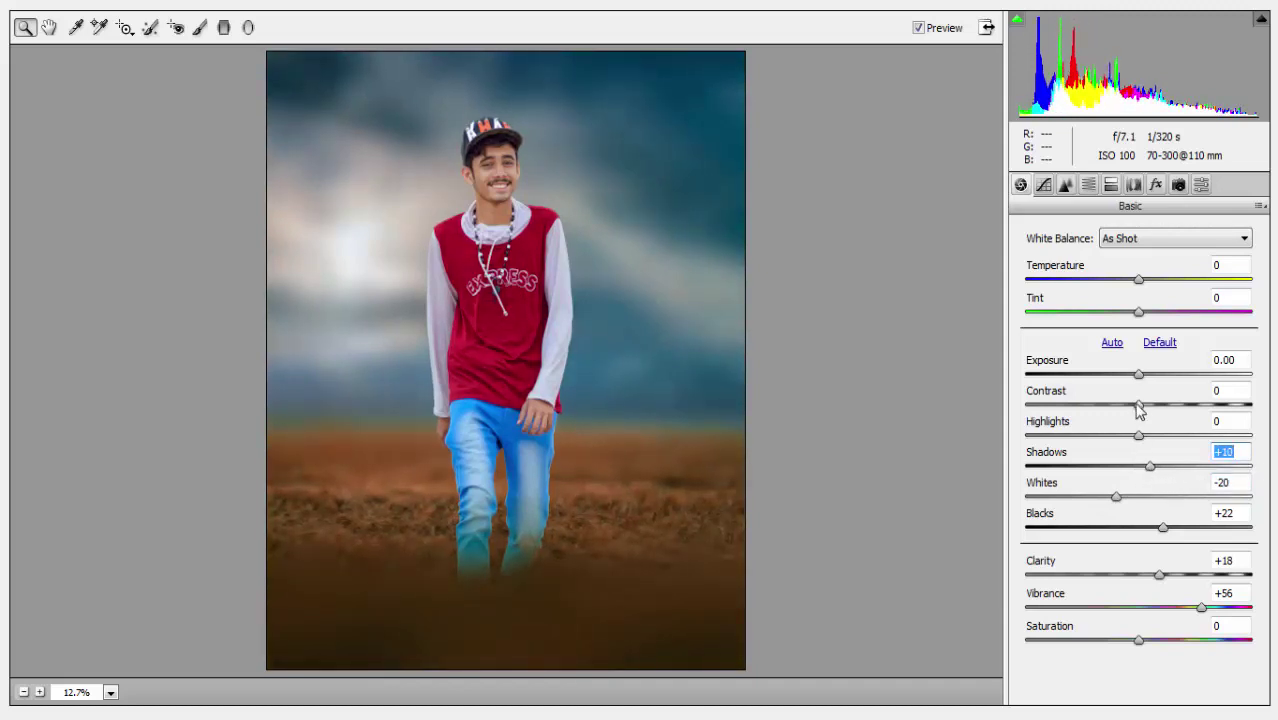
- Lower the contrast and set the colour temperature to -5
{"action": "mouse_move", "coordinate": [1139, 404]}
{"action": "left_mouse_down"}
{"action": "mouse_move", "coordinate": [1198, 407]}
{"action": "mouse_move", "coordinate": [1113, 420]}
{"action": "mouse_move", "coordinate": [1147, 421]}
{"action": "left_mouse_up"}
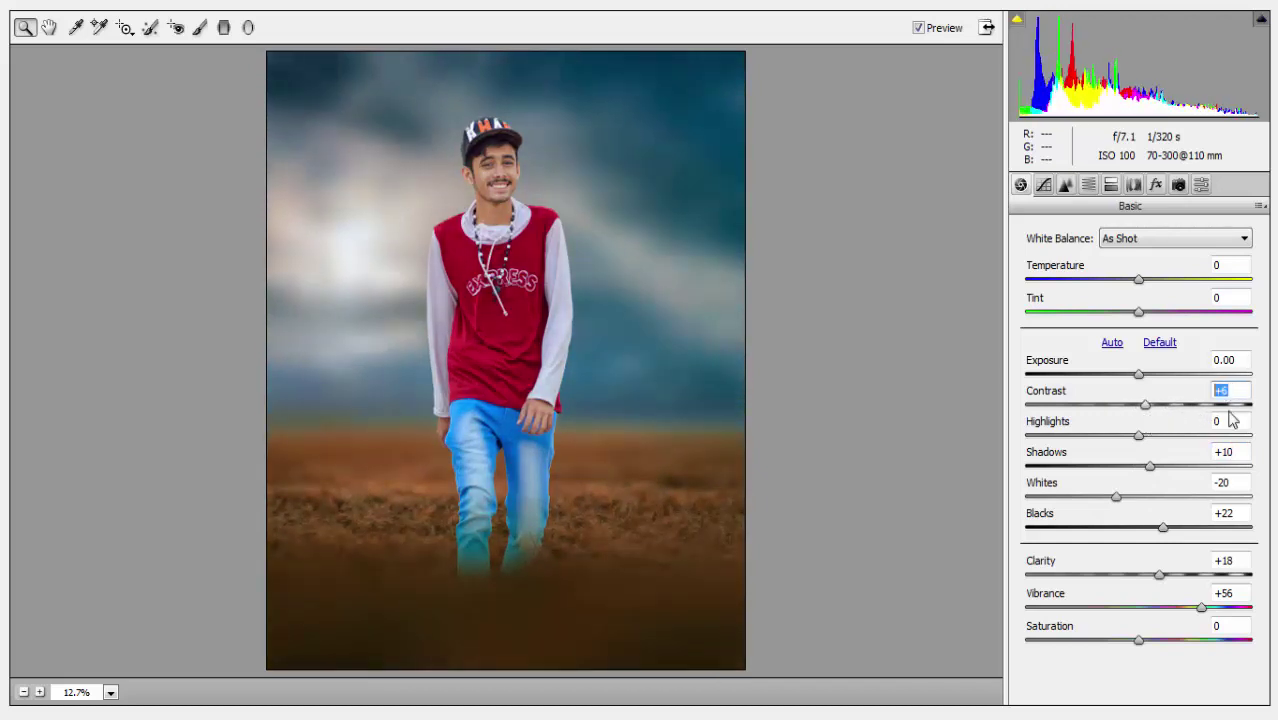
{"action": "type", "text": "0"}
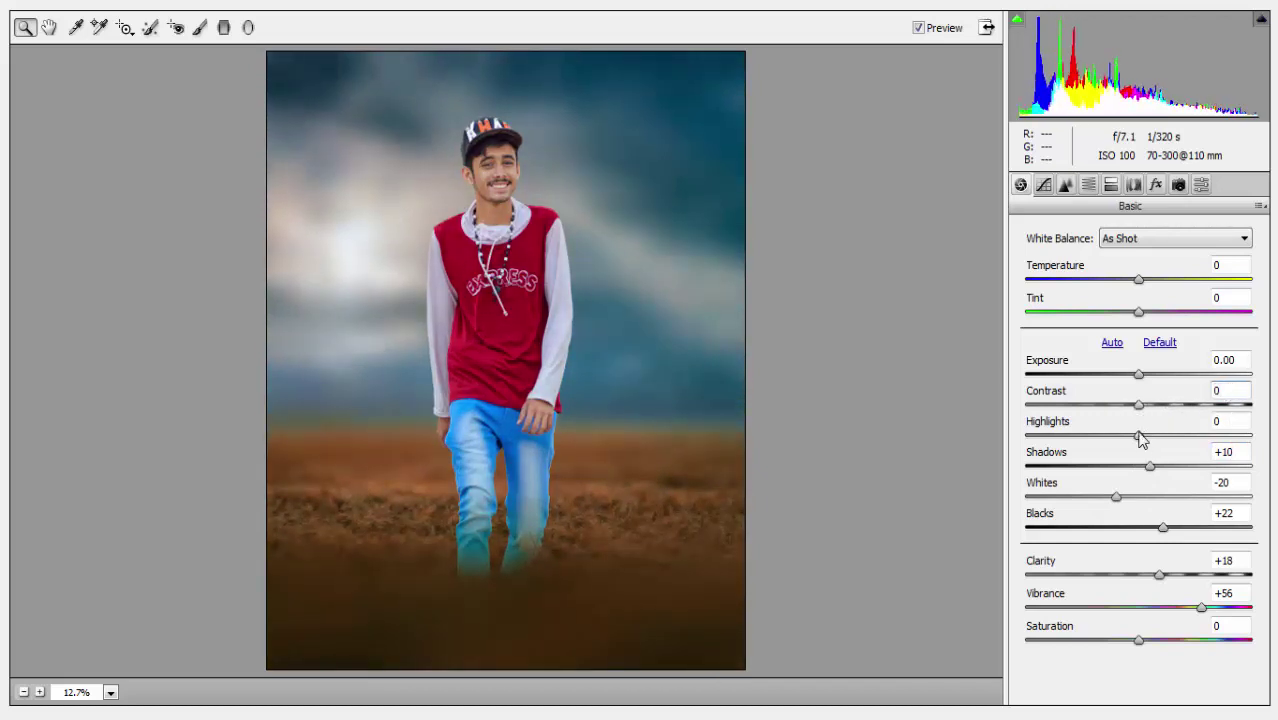
{"action": "mouse_move", "coordinate": [1143, 280]}
{"action": "left_mouse_down"}
{"action": "mouse_move", "coordinate": [1158, 280]}
{"action": "mouse_move", "coordinate": [1140, 288]}
{"action": "left_mouse_up"}
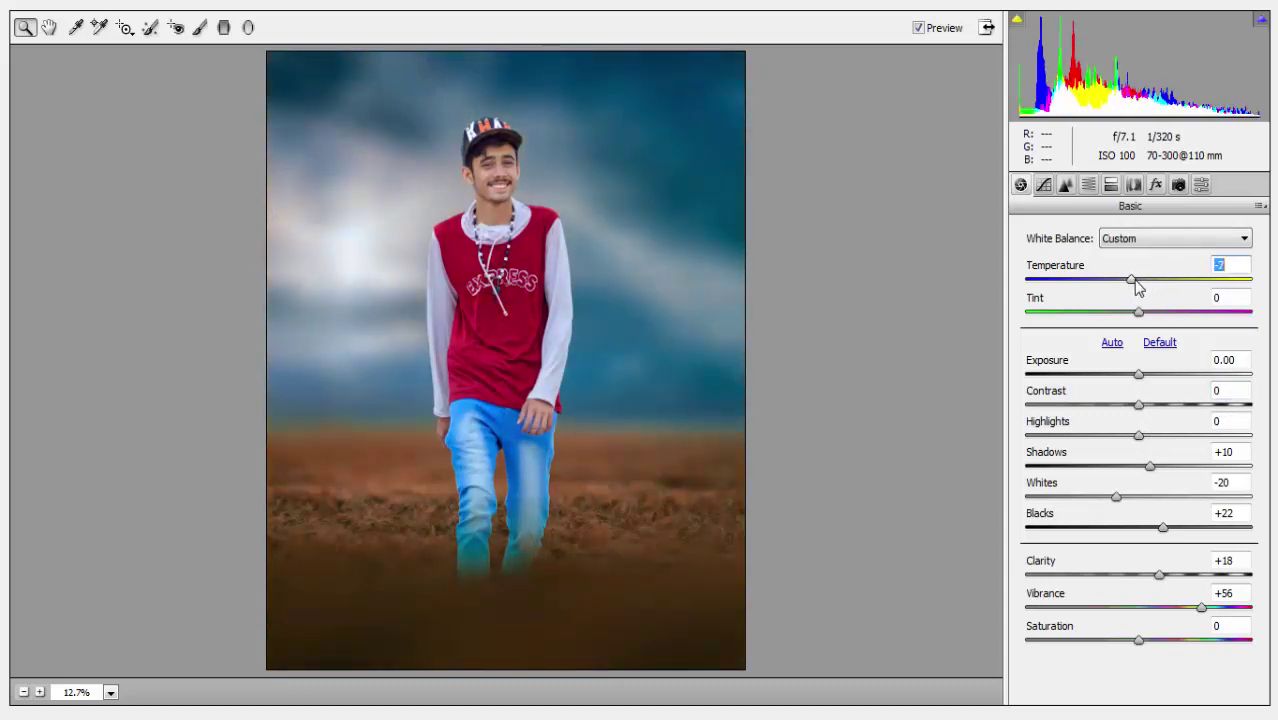
{"action": "left_click", "coordinate": [1228, 269]}
{"action": "key", "text": "Up"}
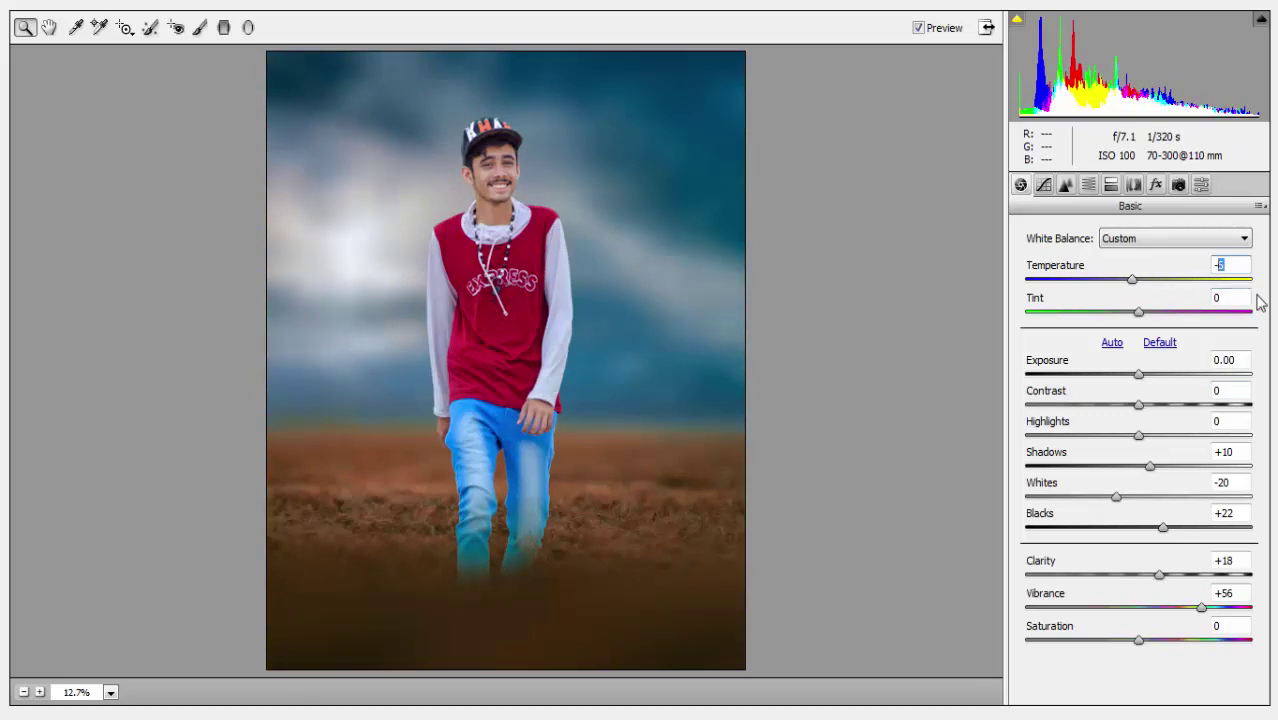
- Add a -16 post-crop vignette with Highlight Priority and apply the Camera Raw grade
{"action": "left_click", "coordinate": [1155, 185]}
{"action": "left_click", "coordinate": [1117, 441]}
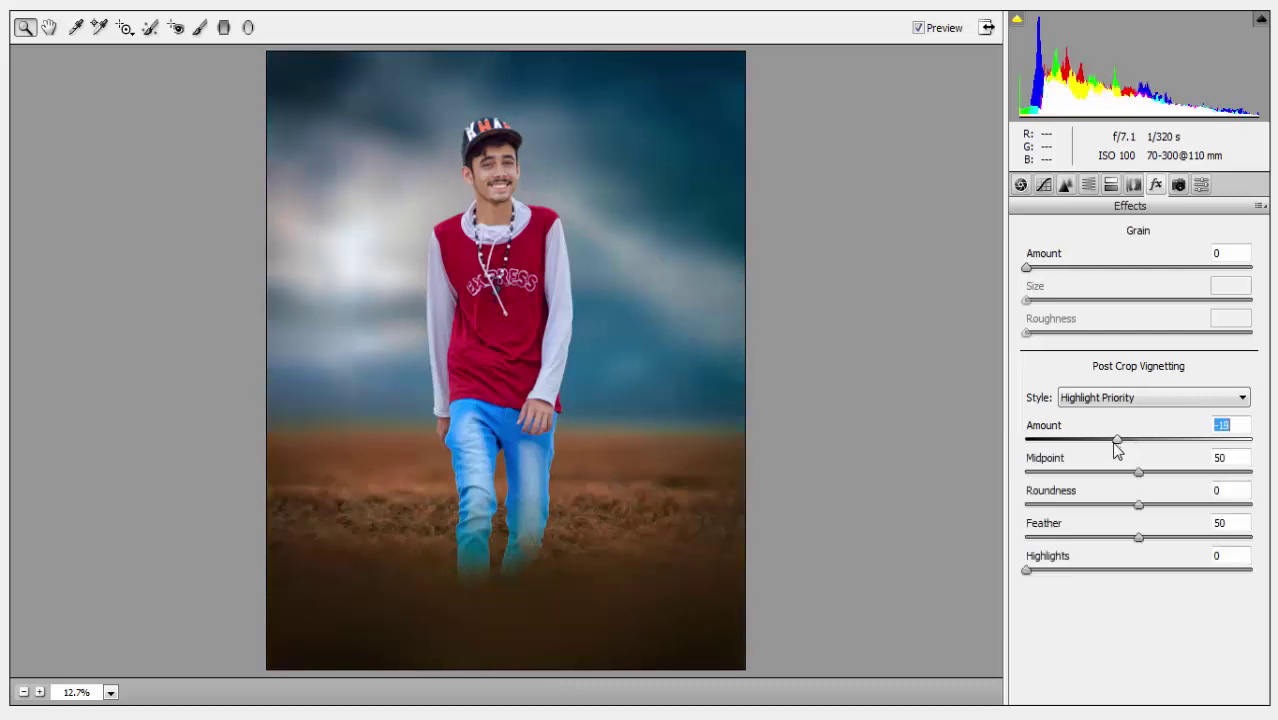
{"action": "left_click_drag", "start_coordinate": [1117, 441], "coordinate": [1120, 441]}
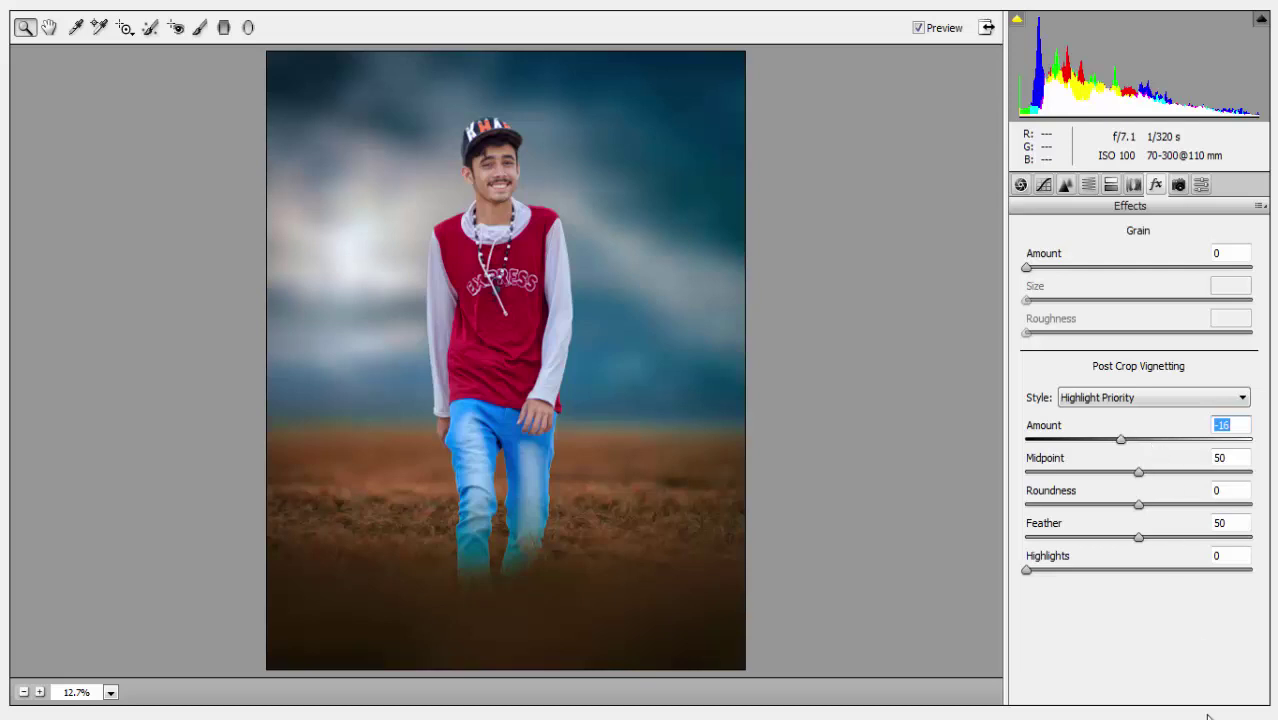
{"action": "key", "text": "Return"}
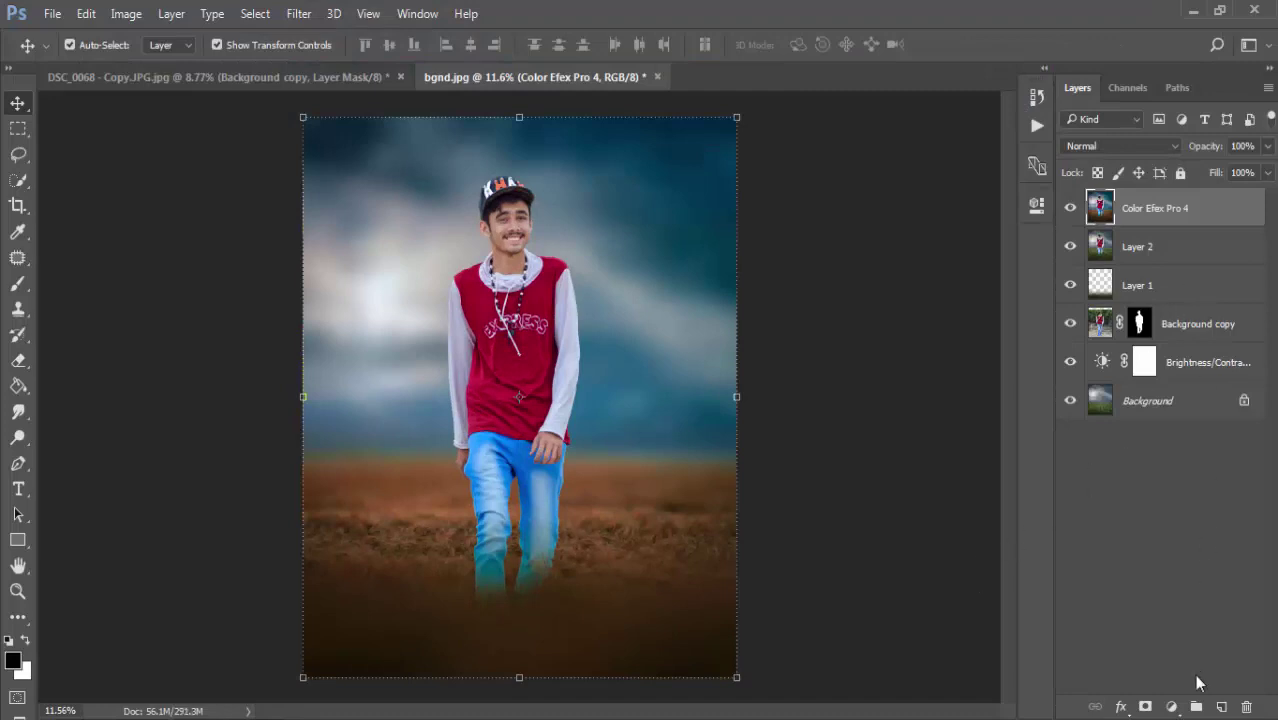
- Create Group 1, unlock the Background, and move all layers from Color Efex Pro 4 to Layer 0 into it
{"action": "left_click", "coordinate": [1196, 707]}
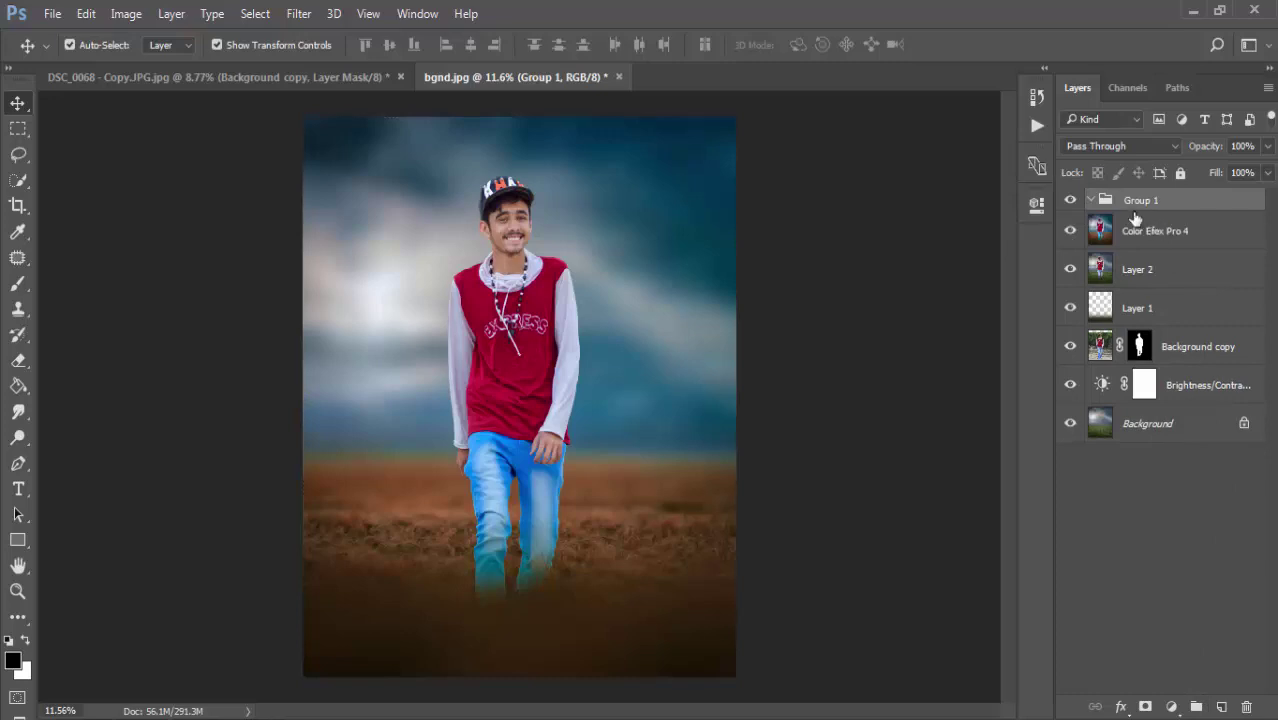
{"action": "left_click", "coordinate": [1158, 232]}
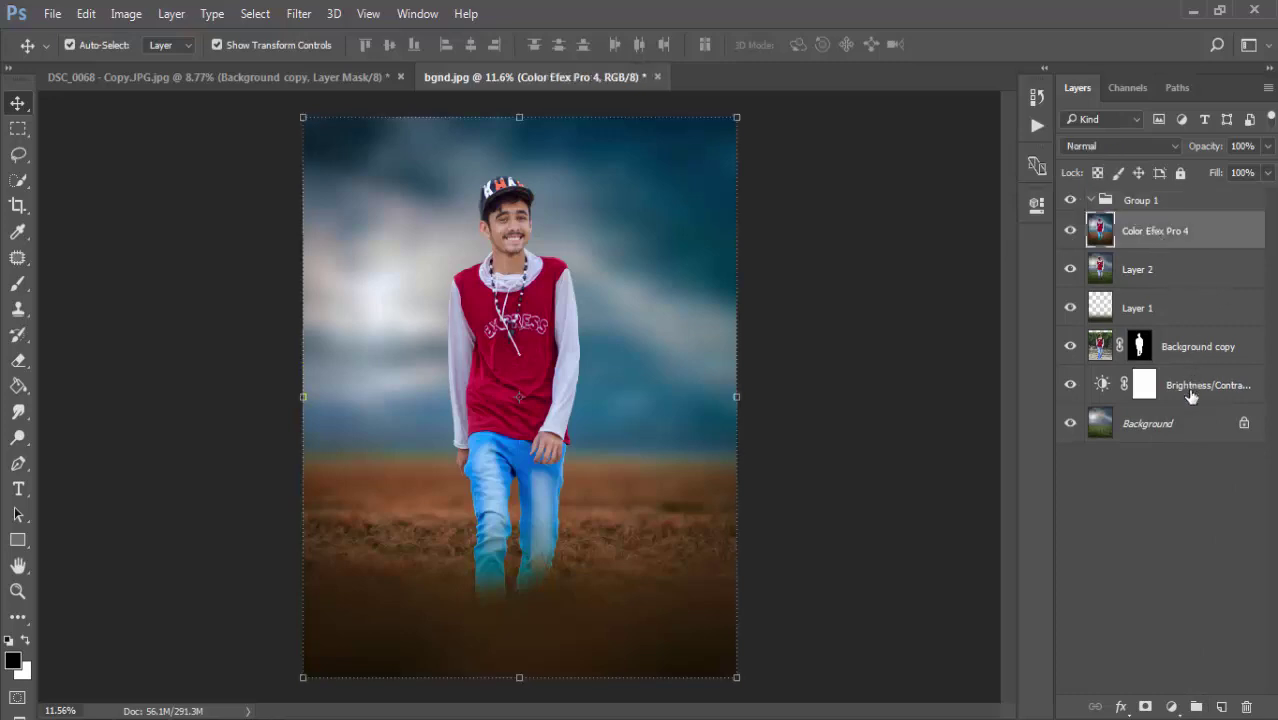
{"action": "left_click", "coordinate": [1190, 425], "text": "shift"}
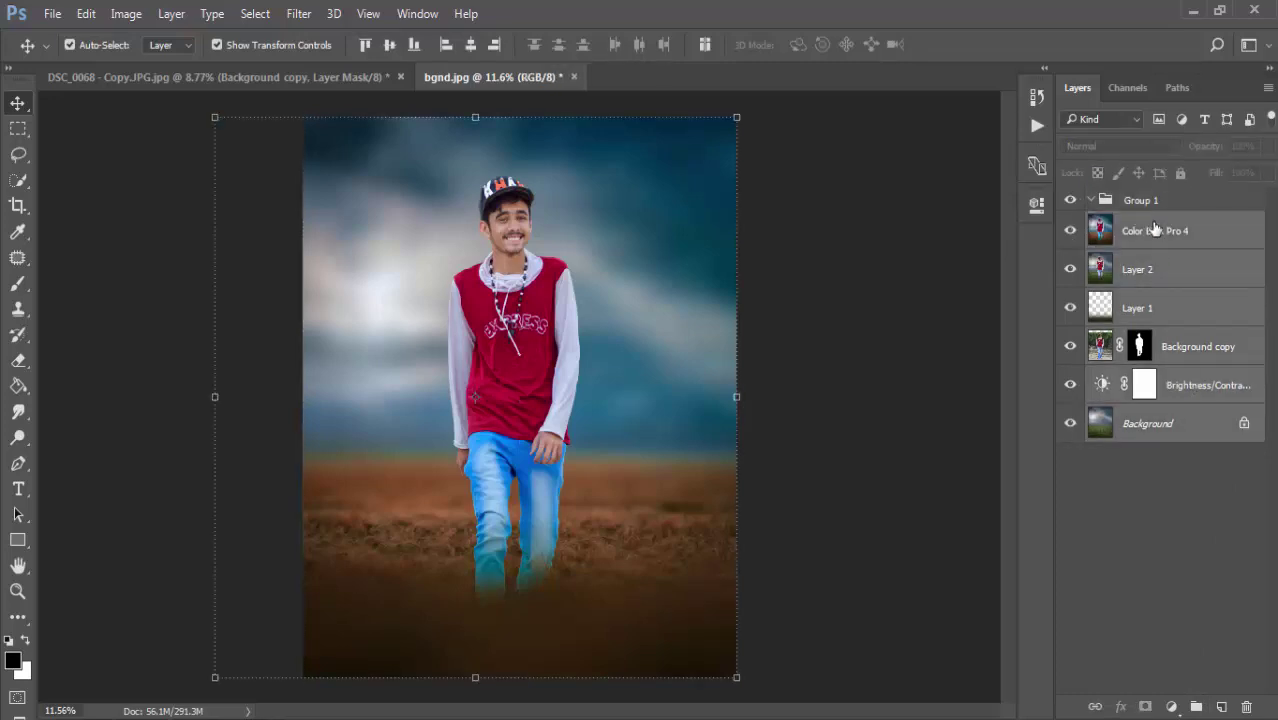
{"action": "left_click_drag", "start_coordinate": [1155, 232], "coordinate": [1146, 207]}
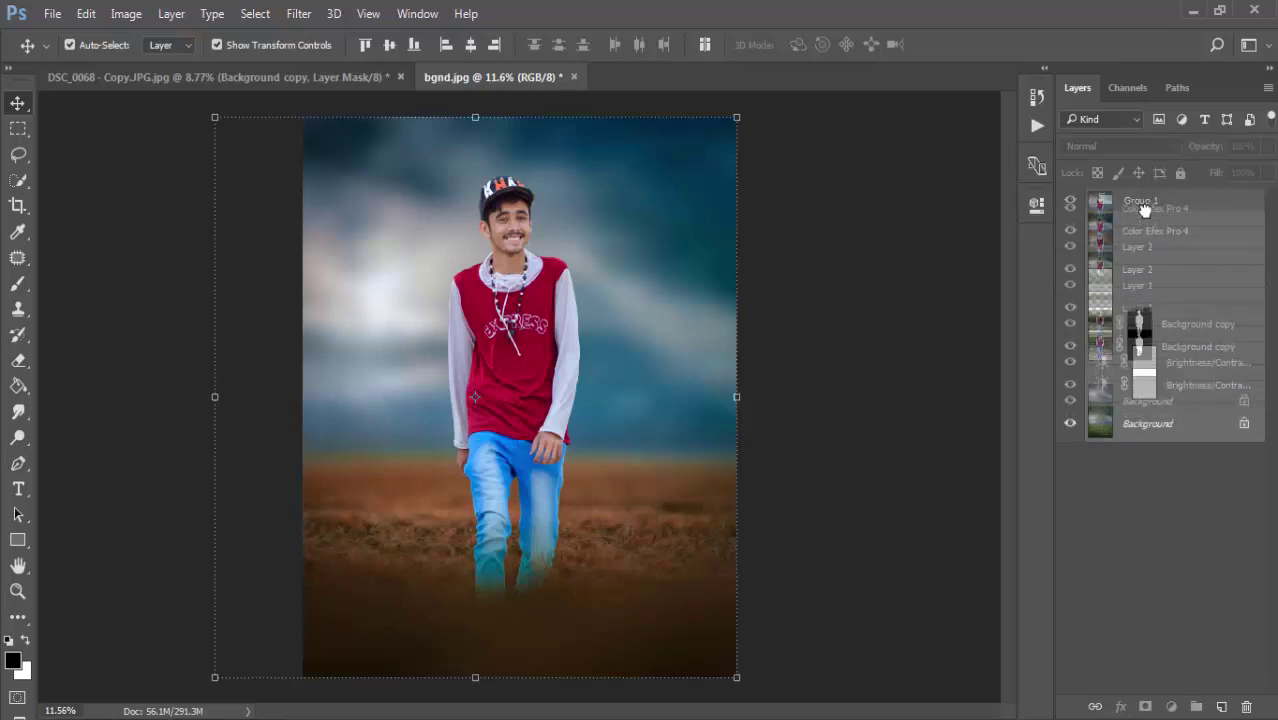
{"action": "left_click", "coordinate": [1245, 424]}
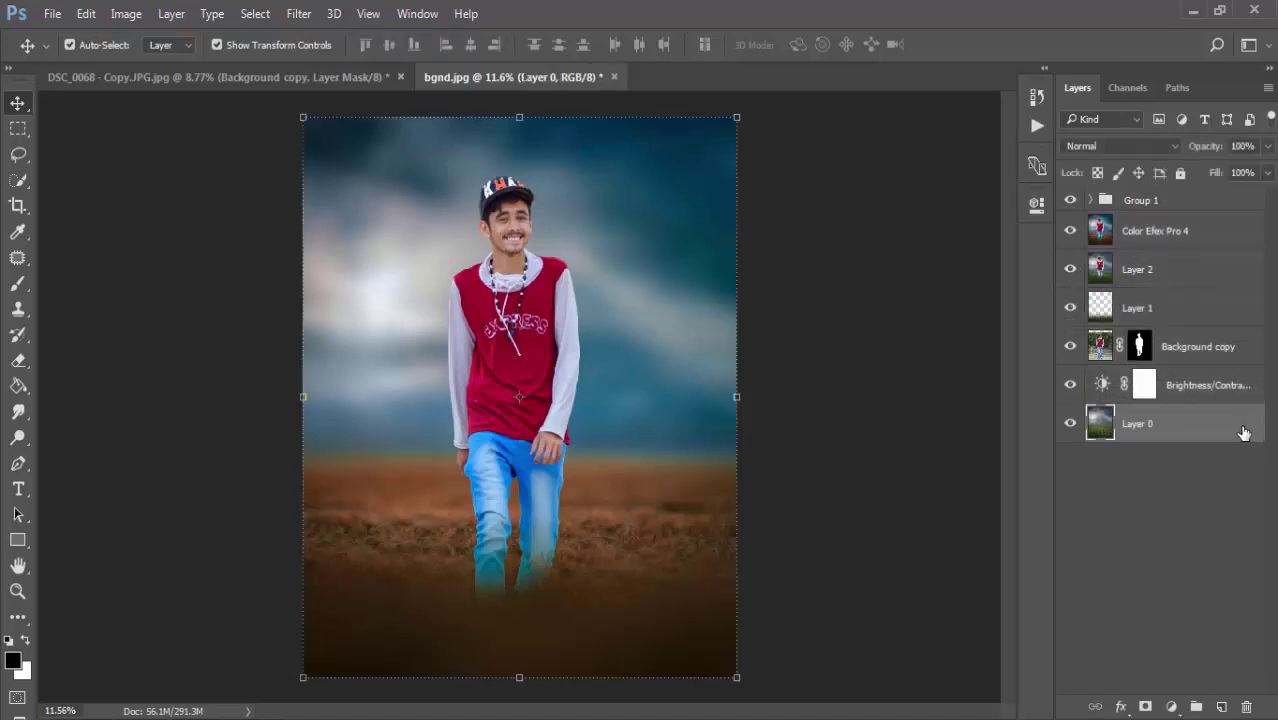
{"action": "left_click", "coordinate": [1140, 231], "text": "shift"}
{"action": "left_click_drag", "start_coordinate": [1140, 231], "coordinate": [1100, 201]}
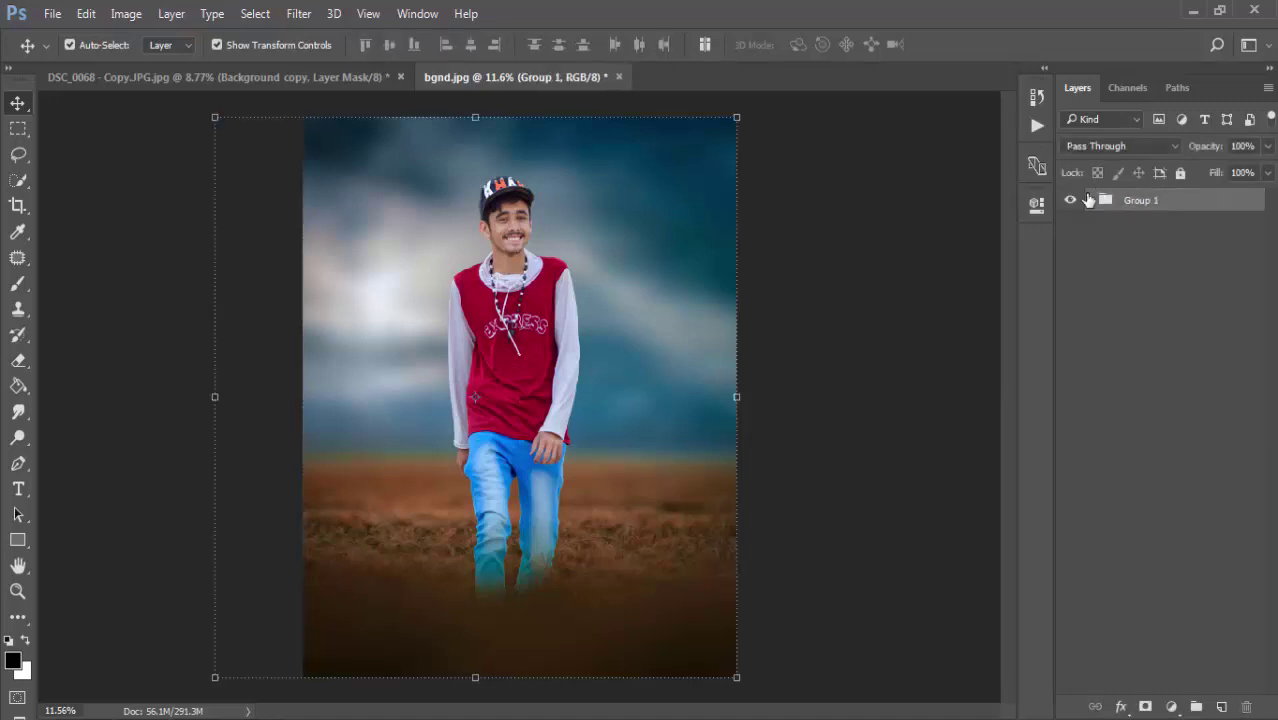
- Toggle Group 1 and compare the finished composite with the original DSC_0068 photo
{"action": "left_click", "coordinate": [1160, 300]}
{"action": "left_click", "coordinate": [1070, 200]}
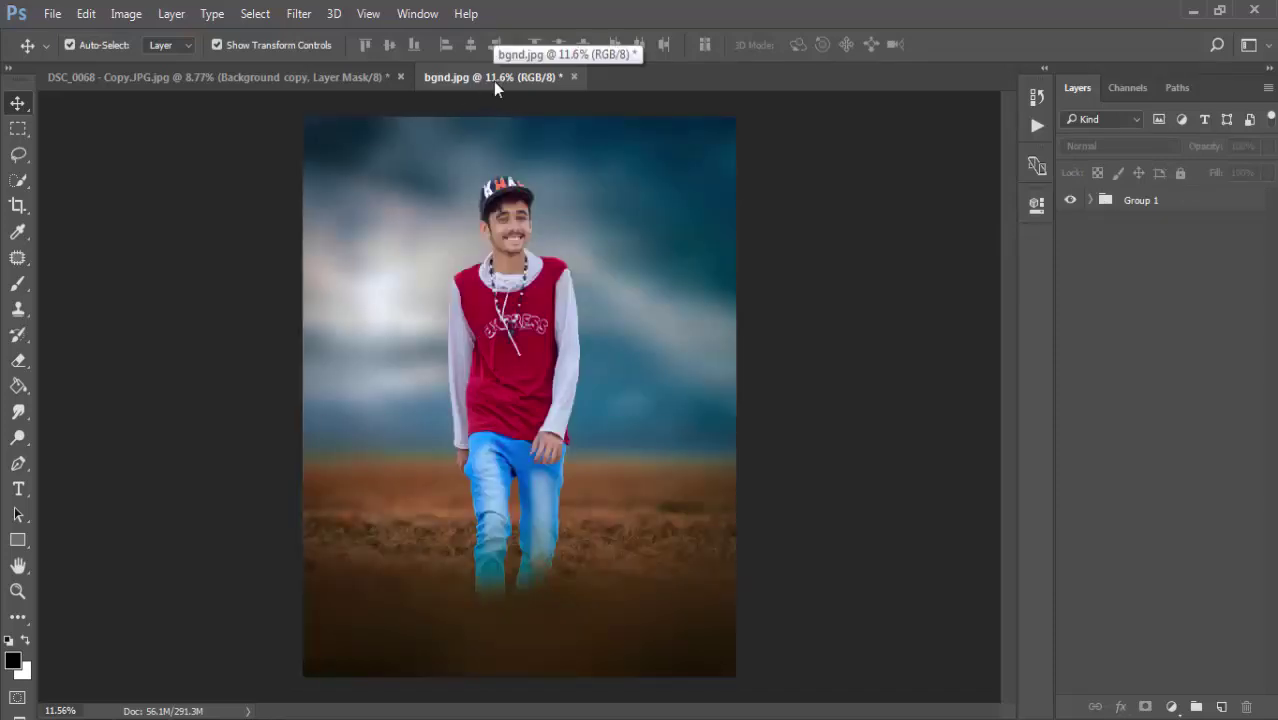
{"action": "left_click", "coordinate": [356, 76]}
{"action": "left_click", "coordinate": [1070, 246], "text": "alt"}
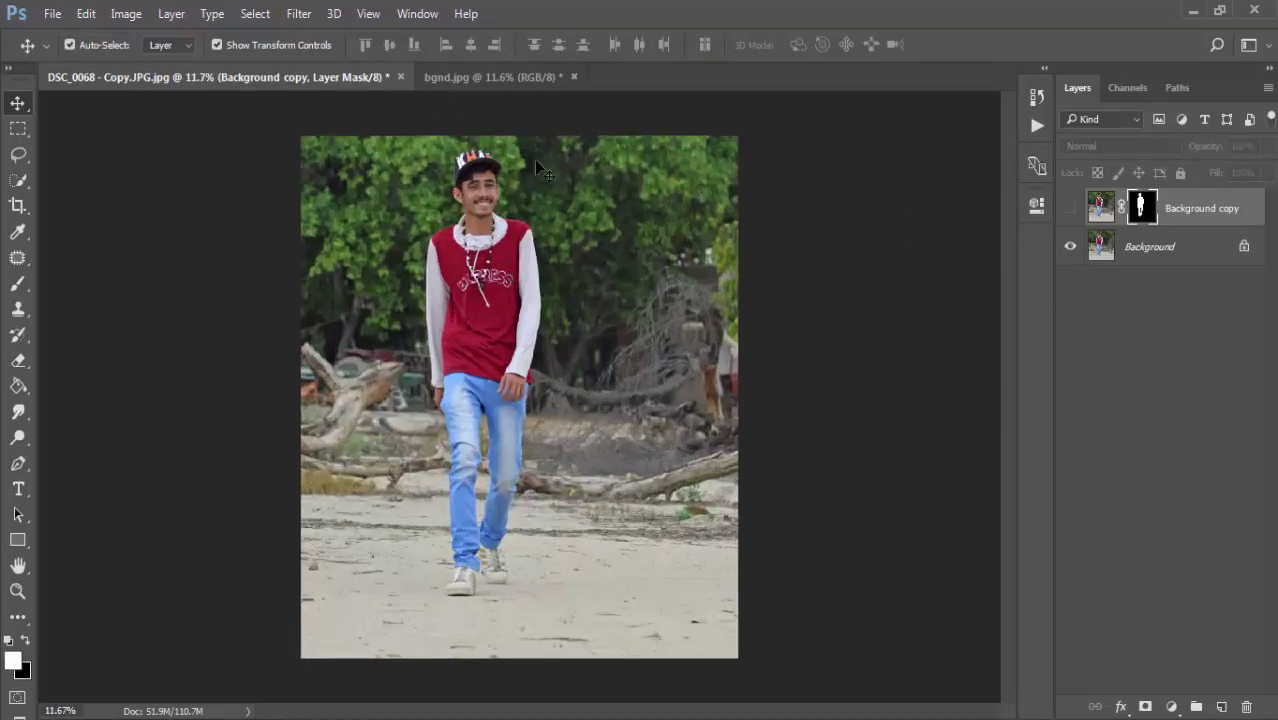
{"action": "left_click", "coordinate": [495, 77]}
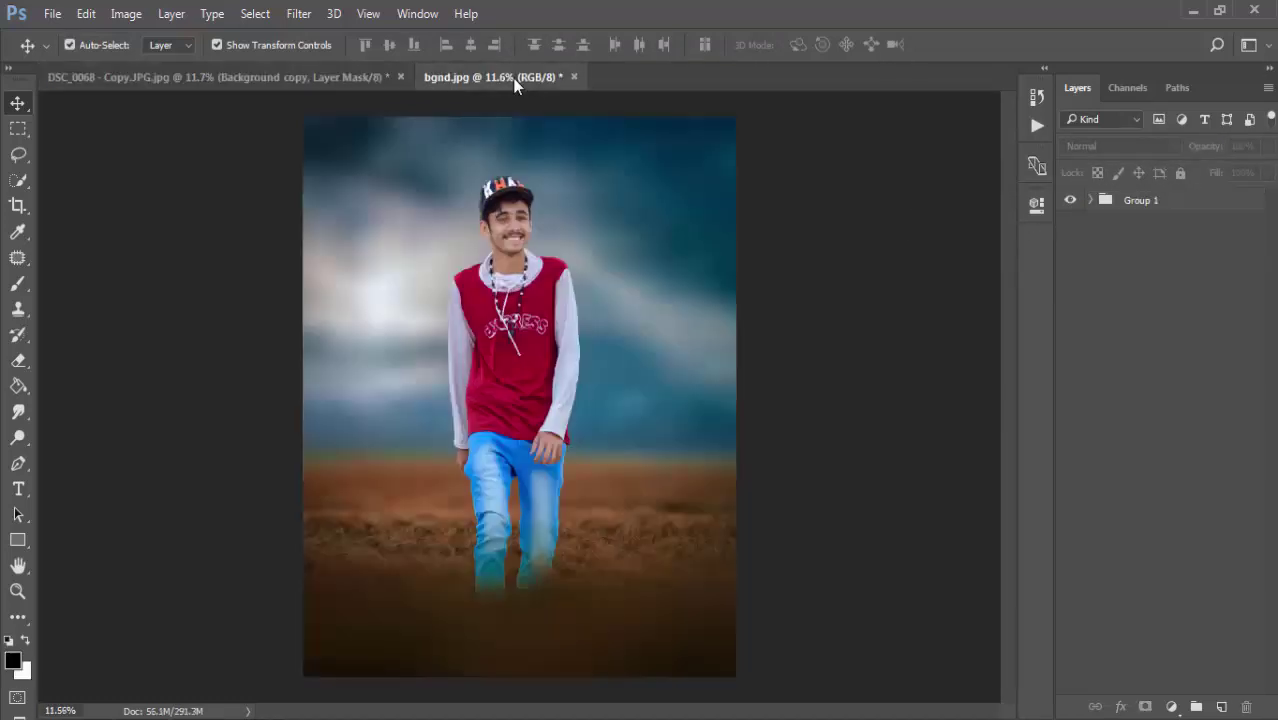
{"action": "left_click", "coordinate": [342, 77]}
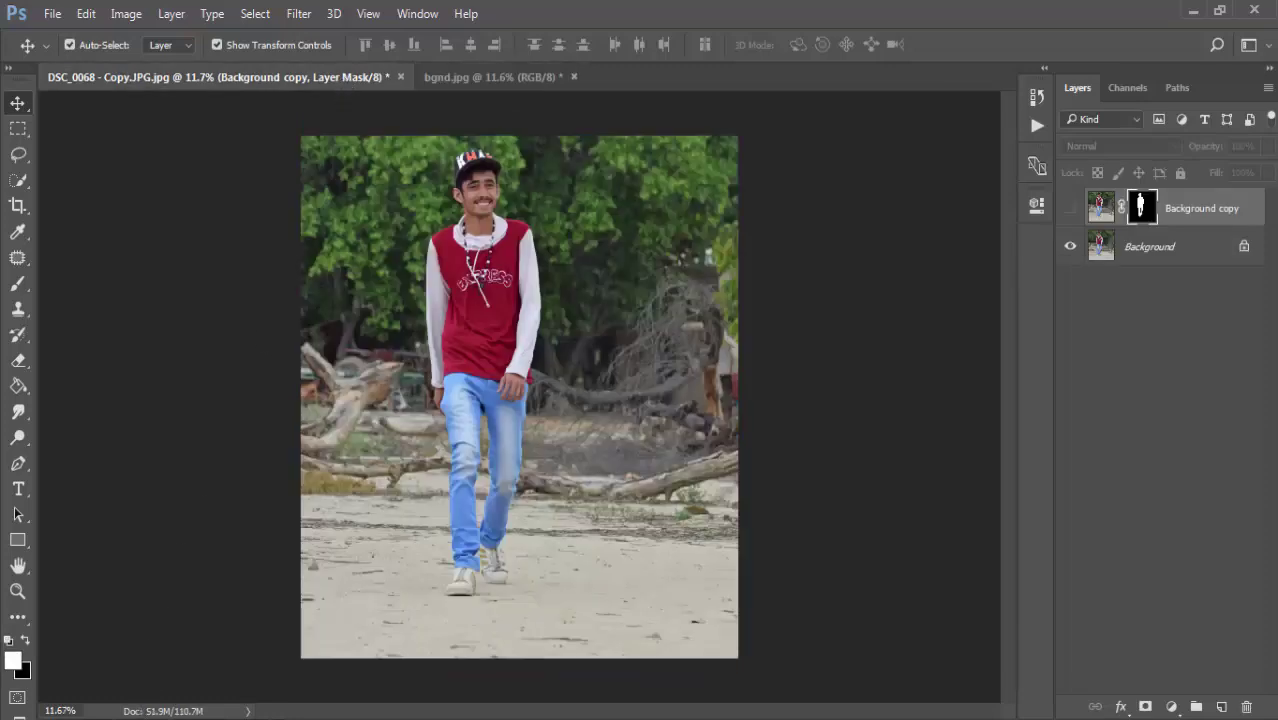
{"action": "left_click", "coordinate": [256, 690]}
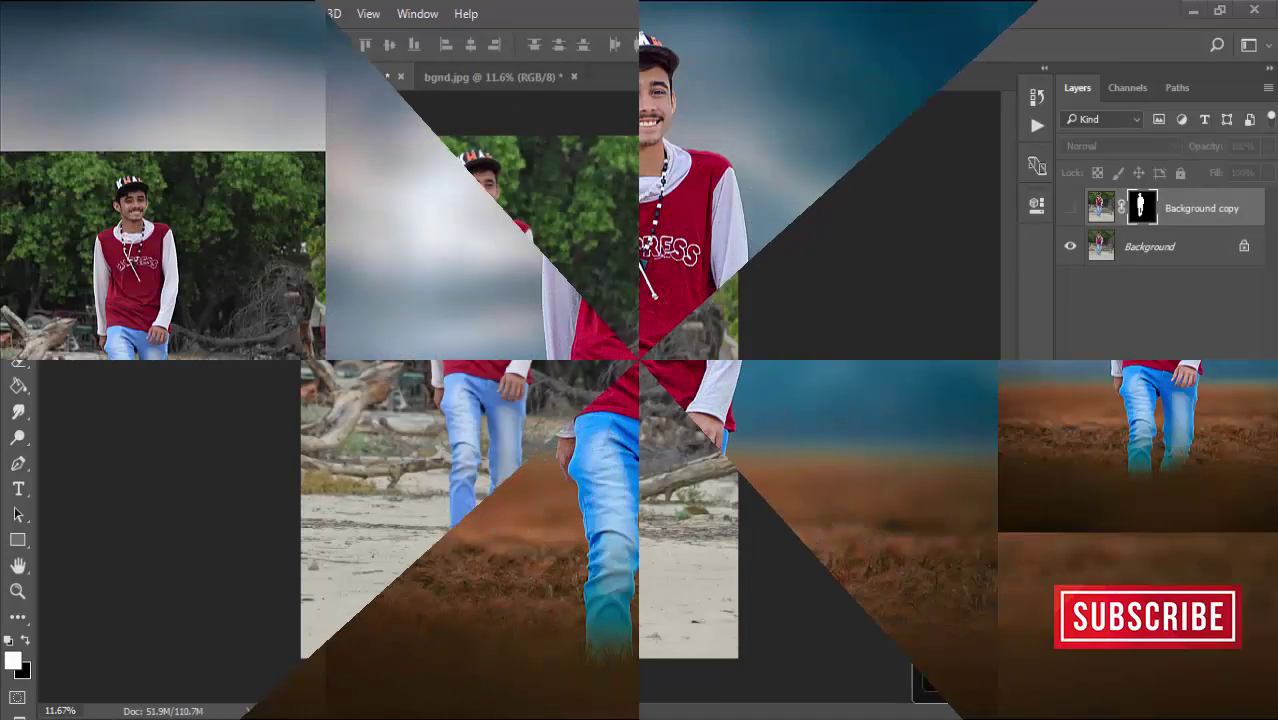